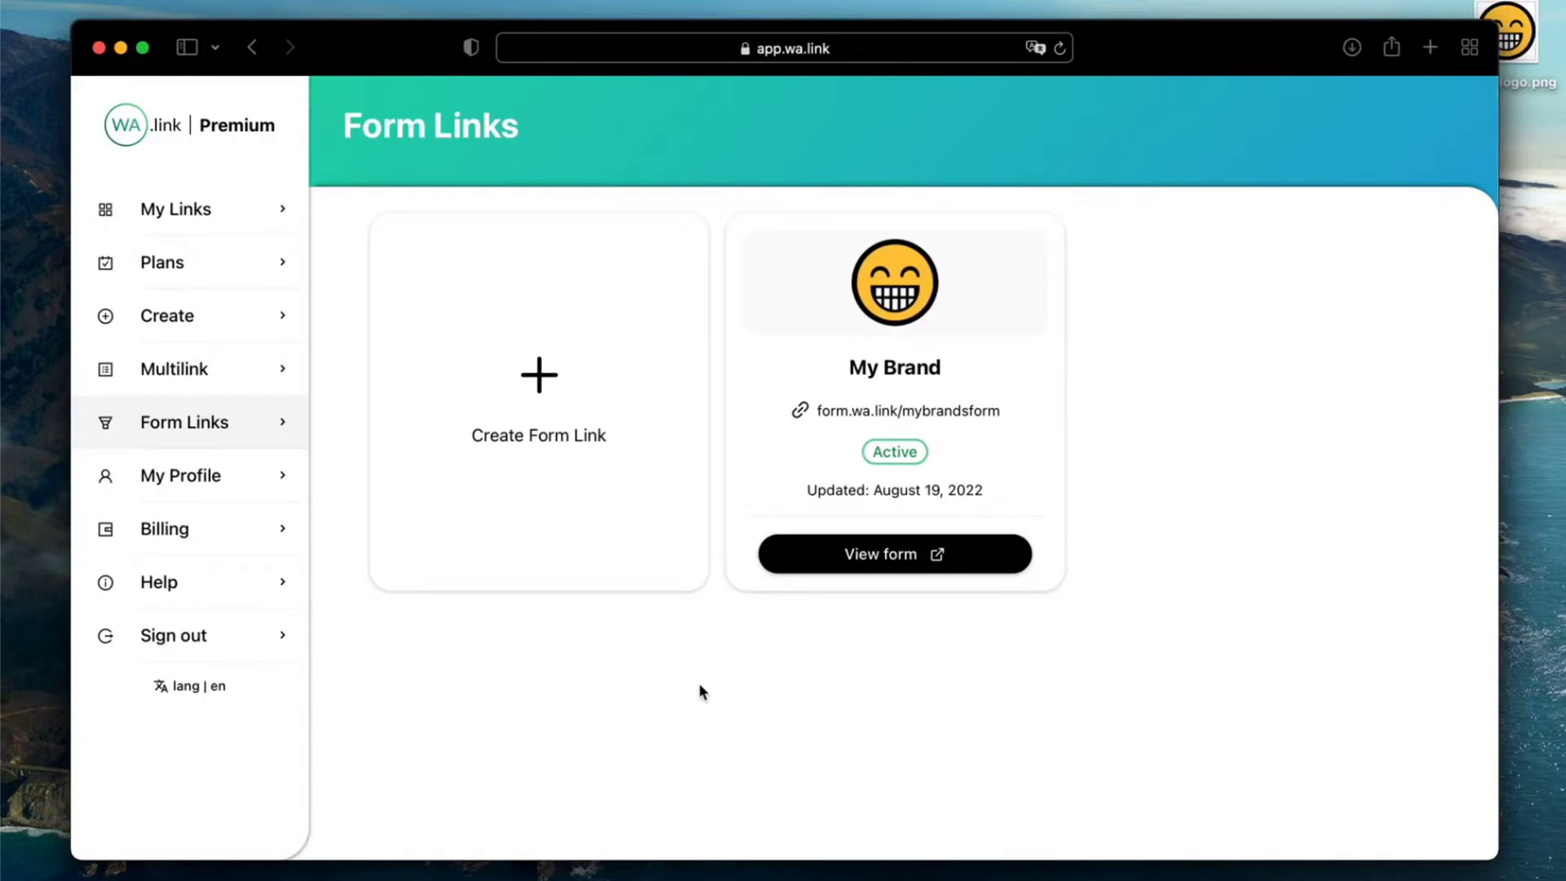
Step: Open the My Brand form's details, then view the Forms Plan under Plans
click(793, 557)
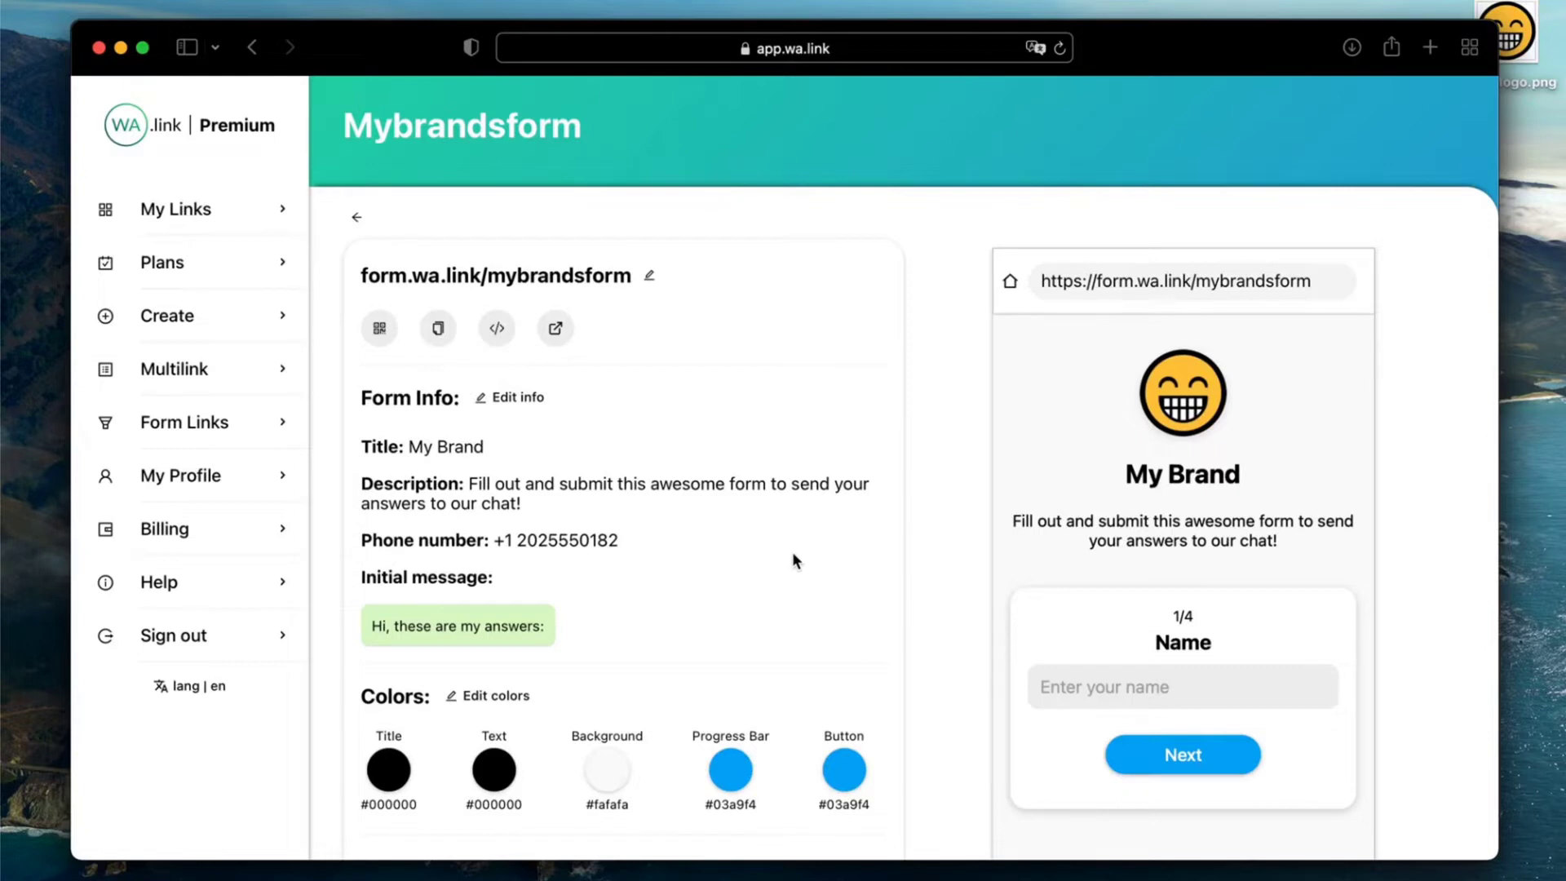
click(281, 270)
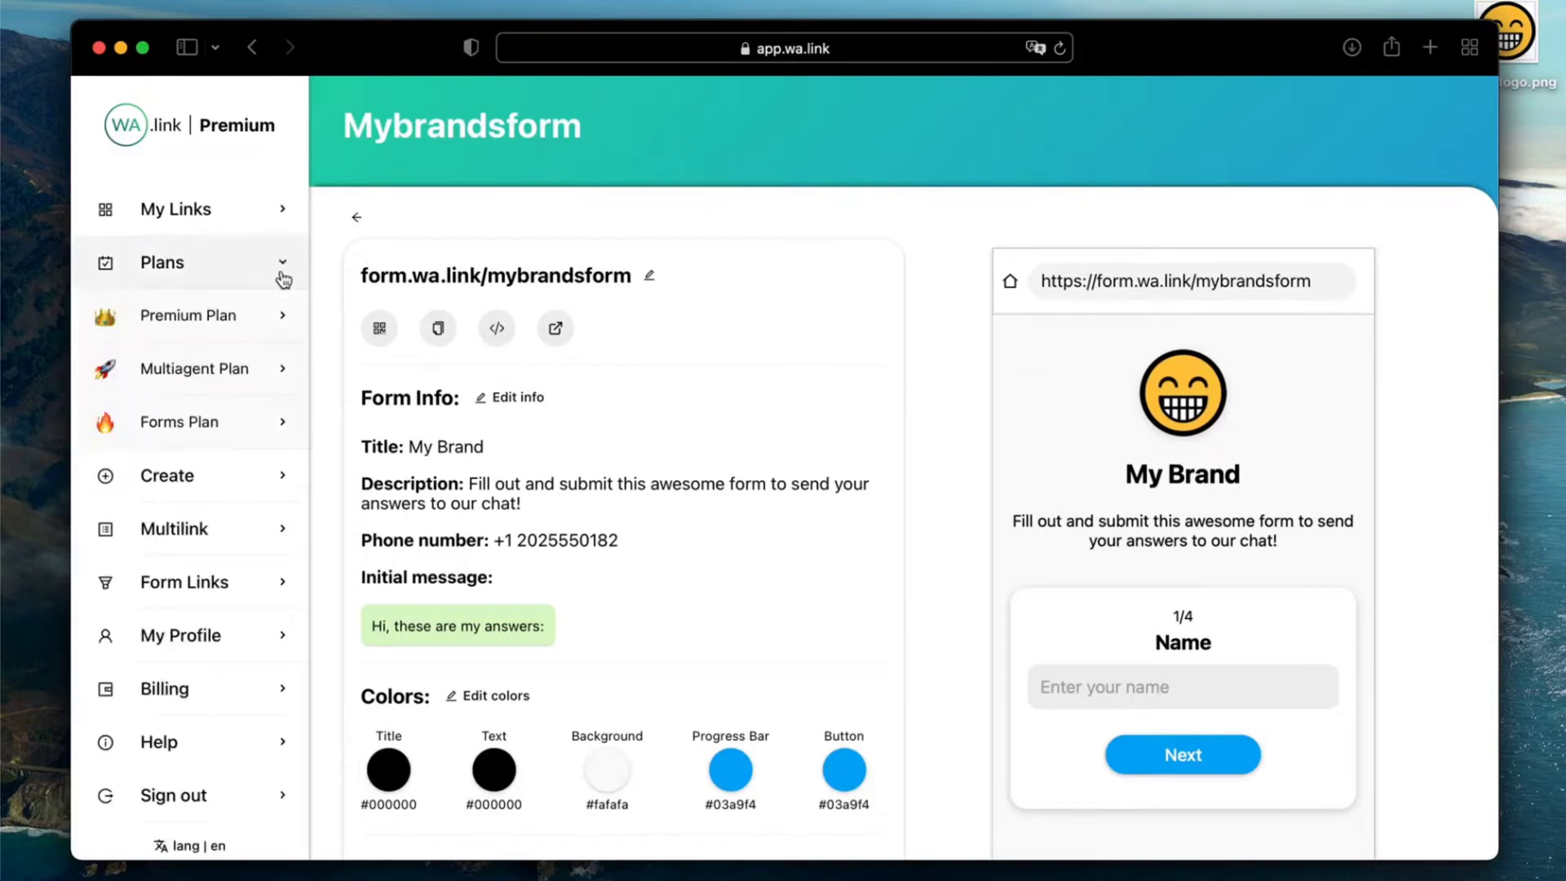
click(274, 432)
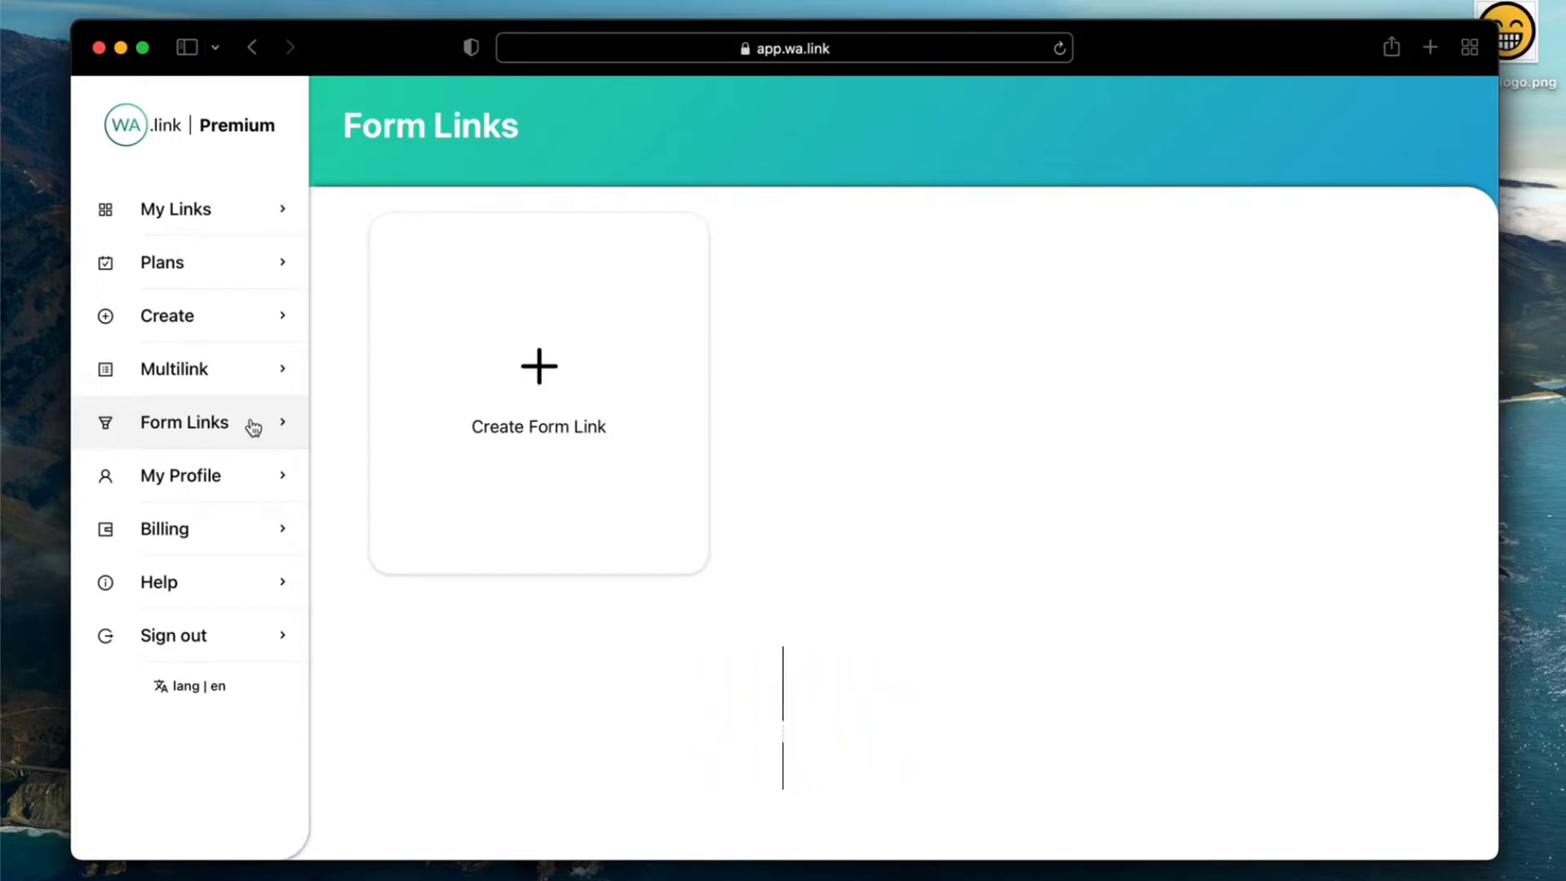
Step: Start a new form link with username MyBrandsForm and title 'My Brand'
click(440, 377)
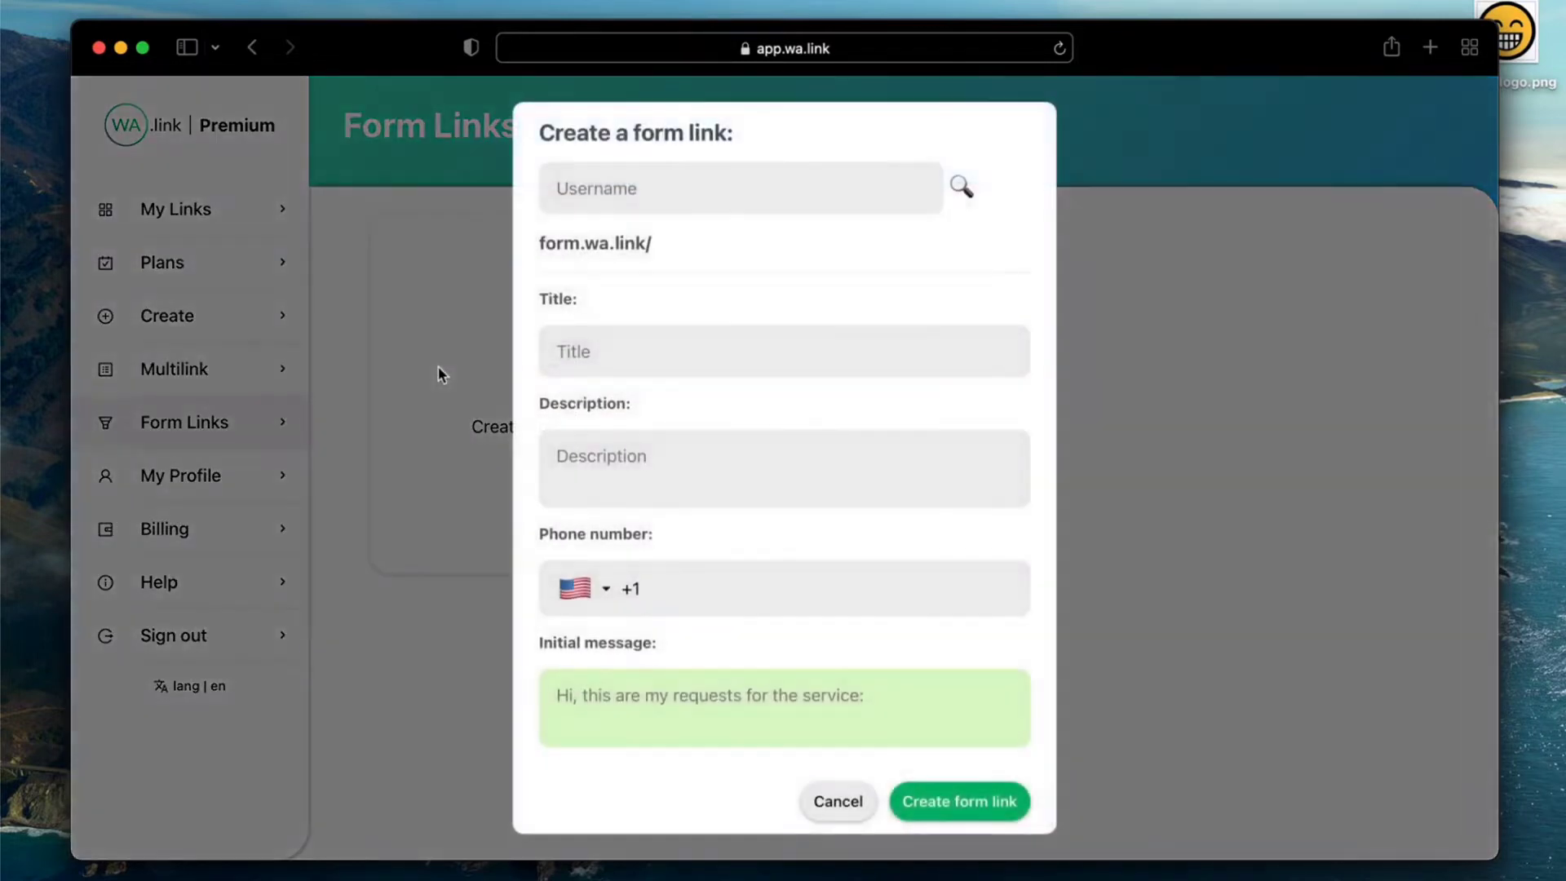
click(553, 192)
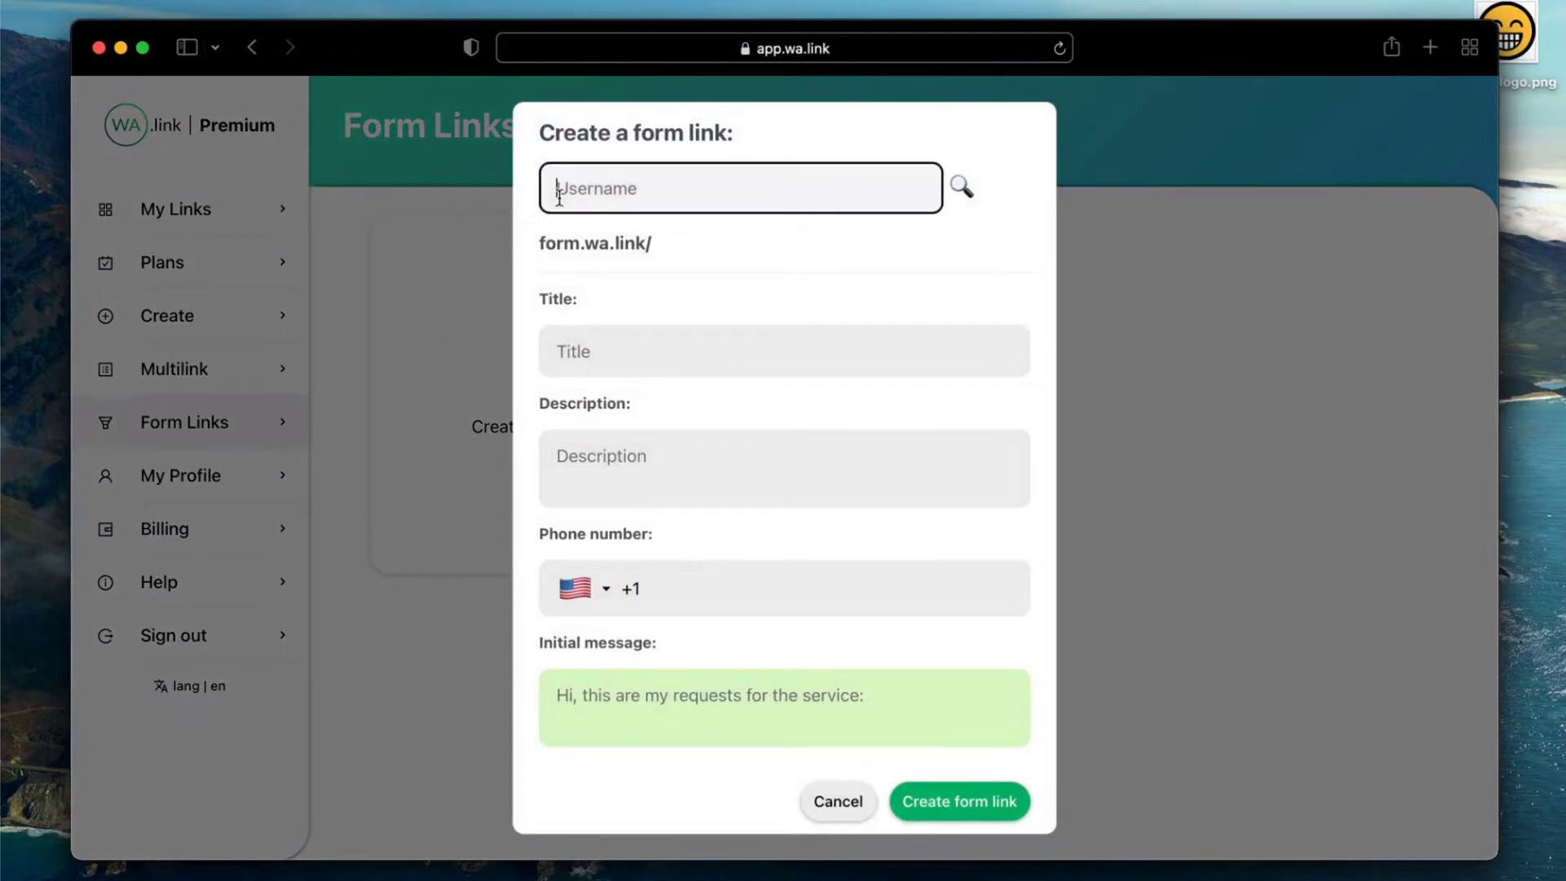
text(MyBrand)
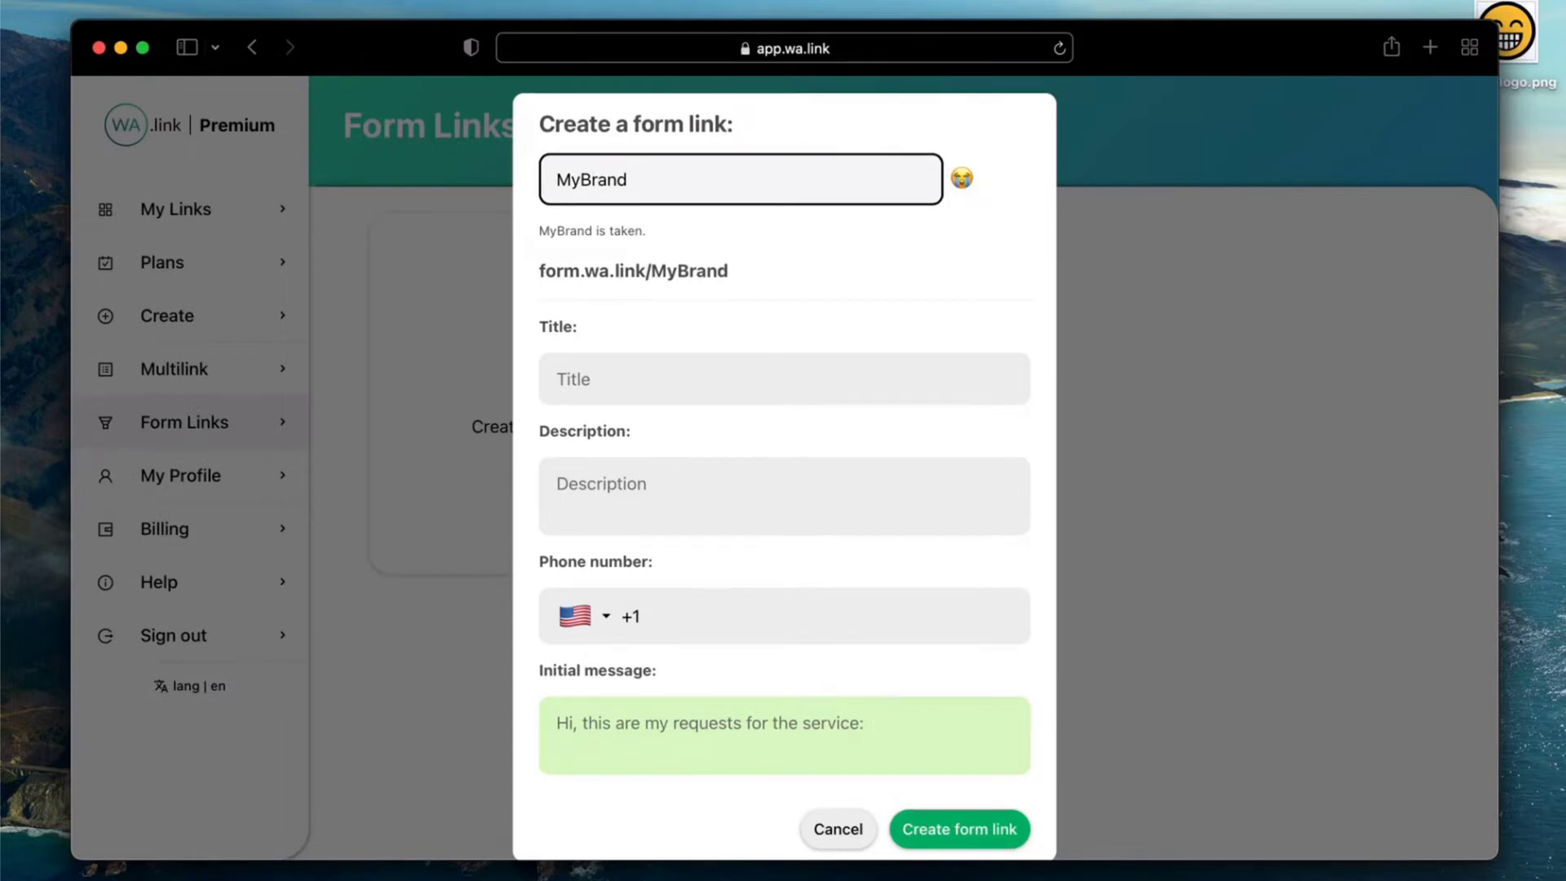
text(sForm)
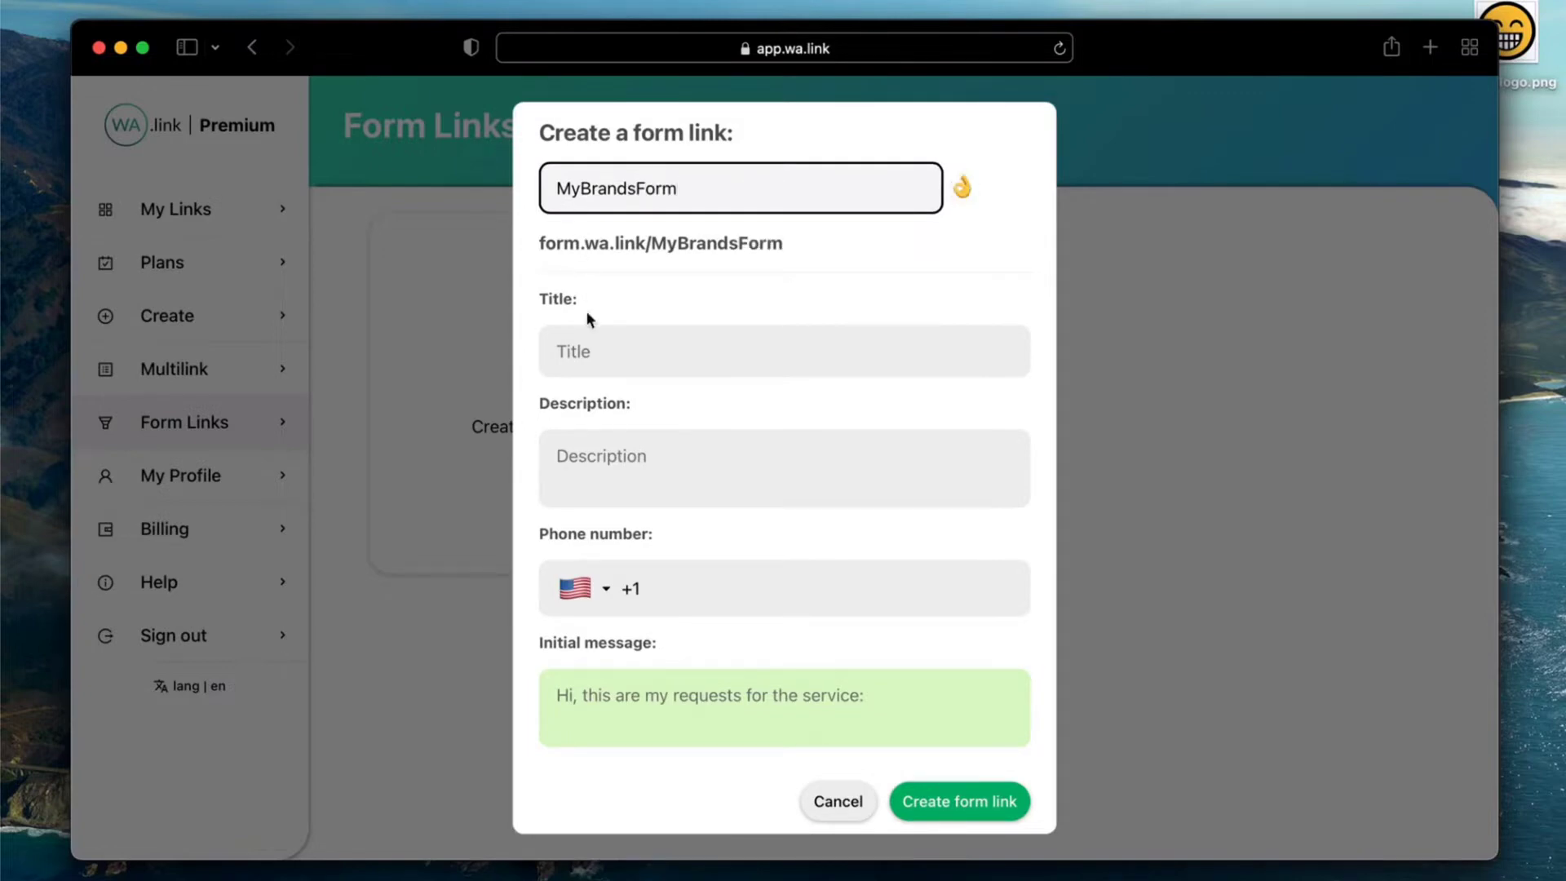
click(588, 351)
text(My )
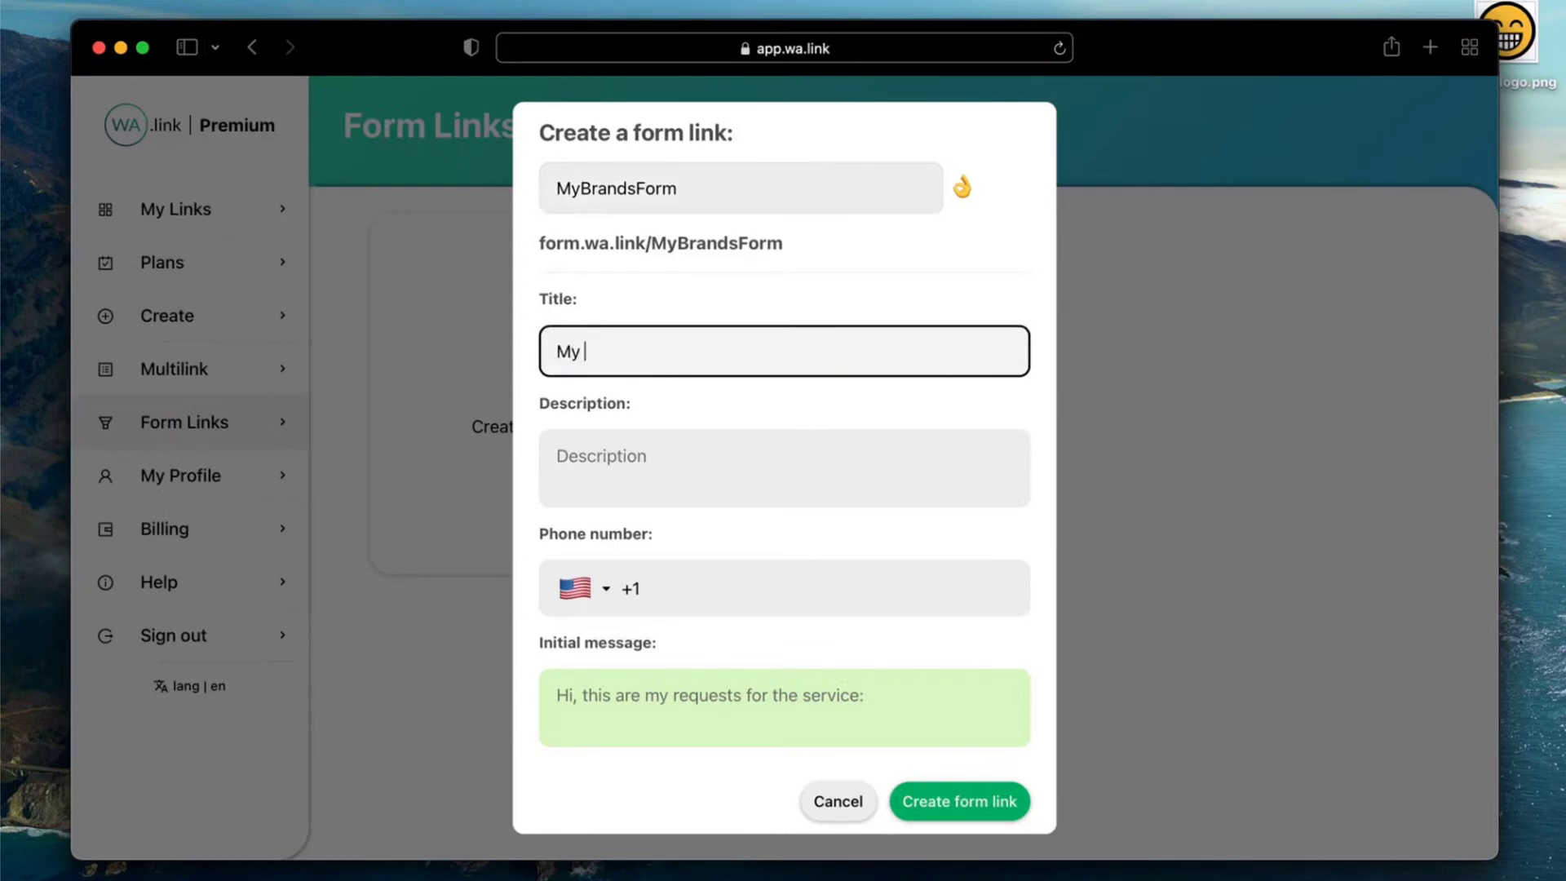
text(Brand)
Step: Paste the description, enter the WhatsApp phone number, and set the initial message 'Hi, these are my answers:'
click(595, 465)
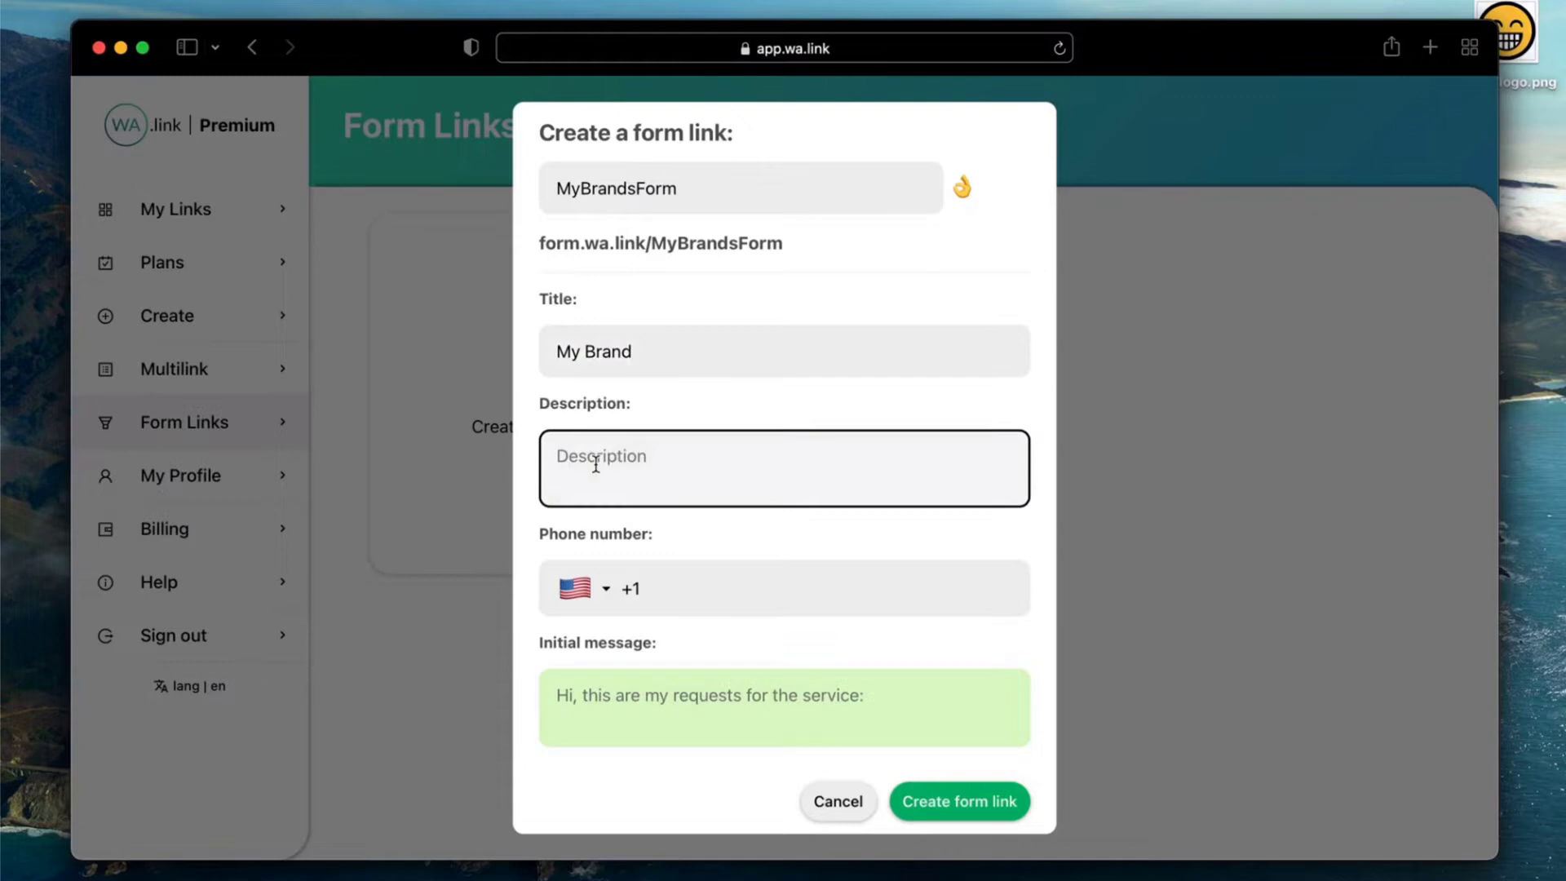
text(Fill out and submit this awesome form to send your answers to our chat!)
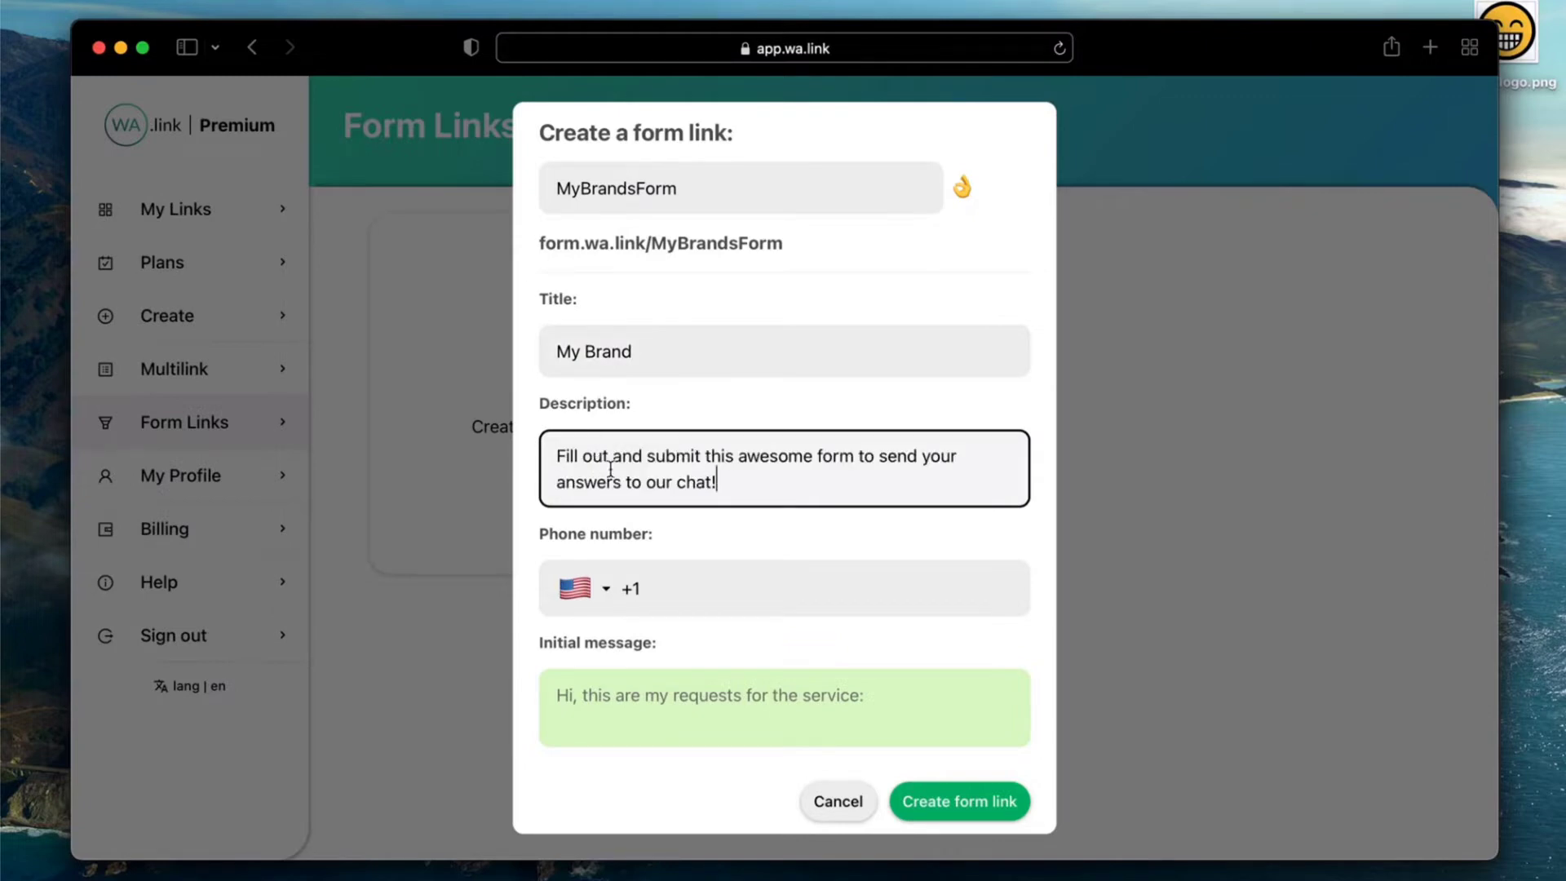
click(675, 584)
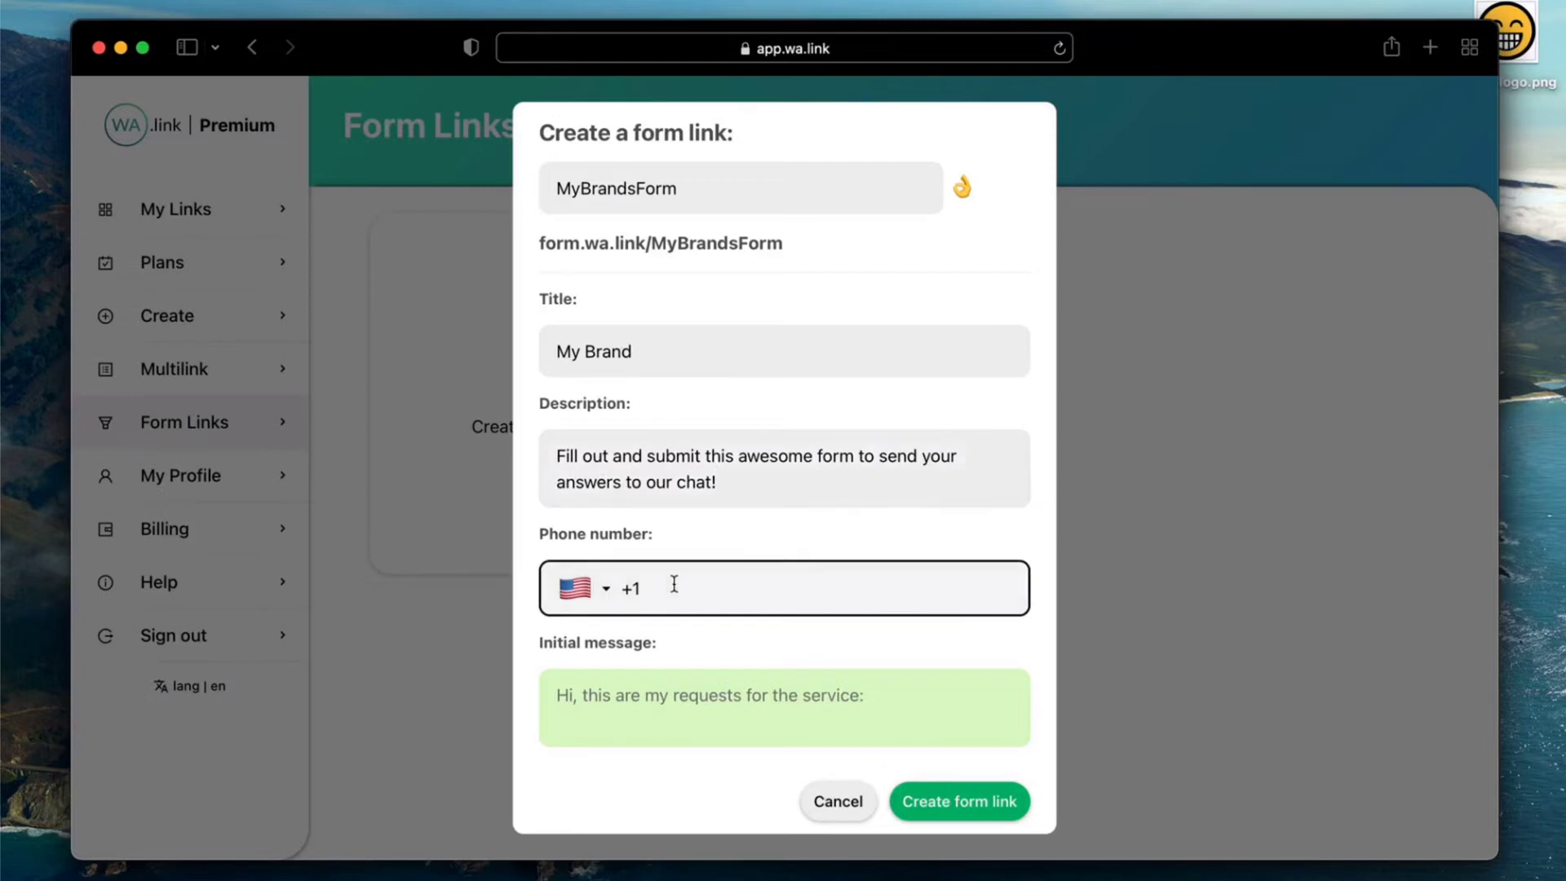
text(2025550182)
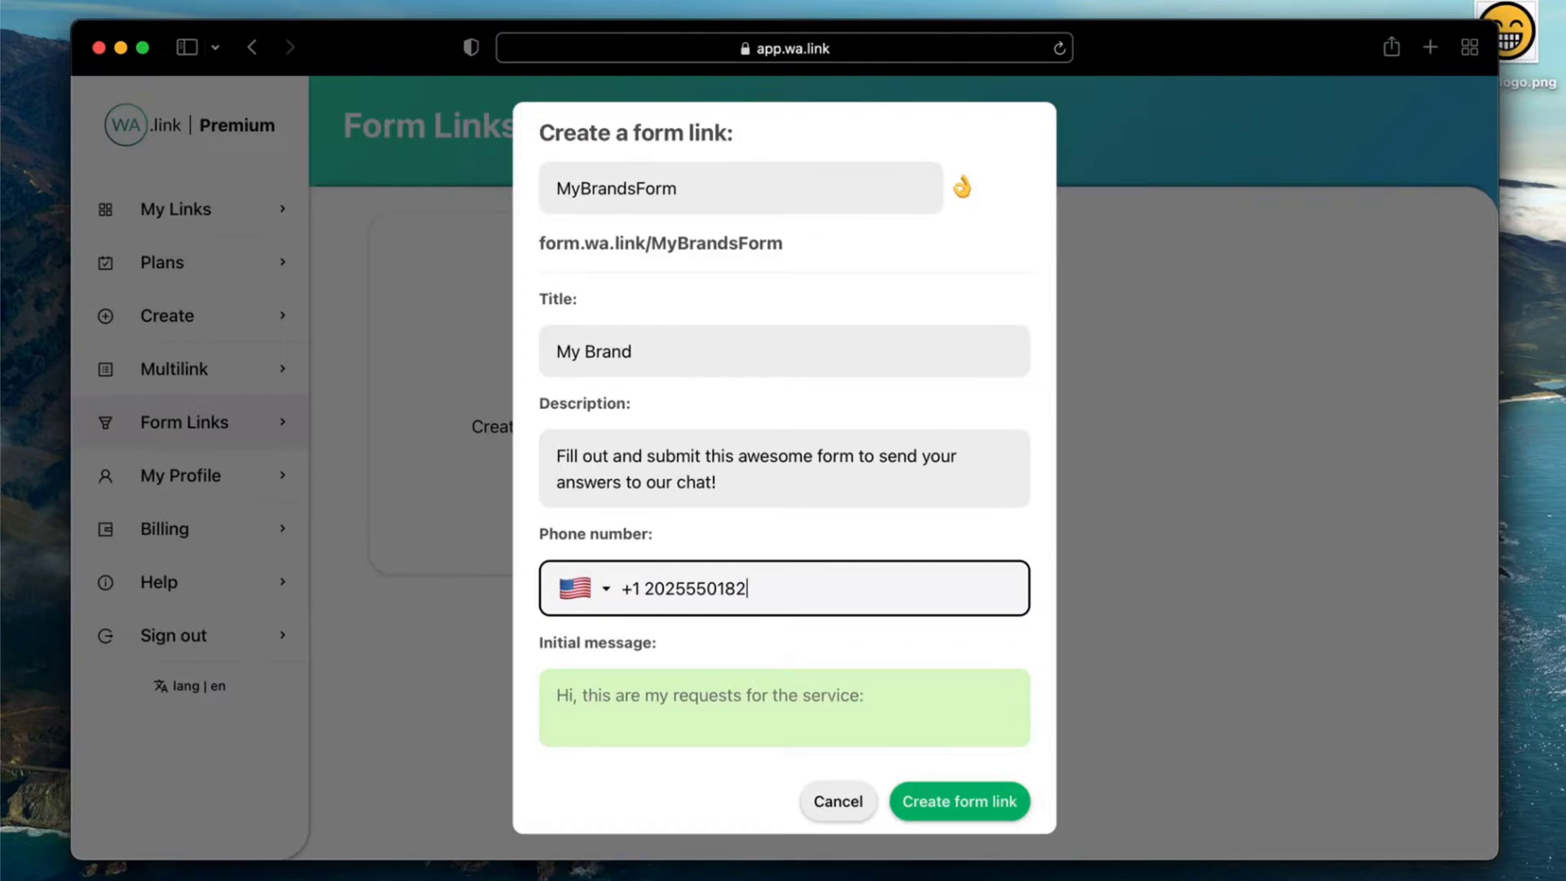
click(688, 687)
text(Hi,)
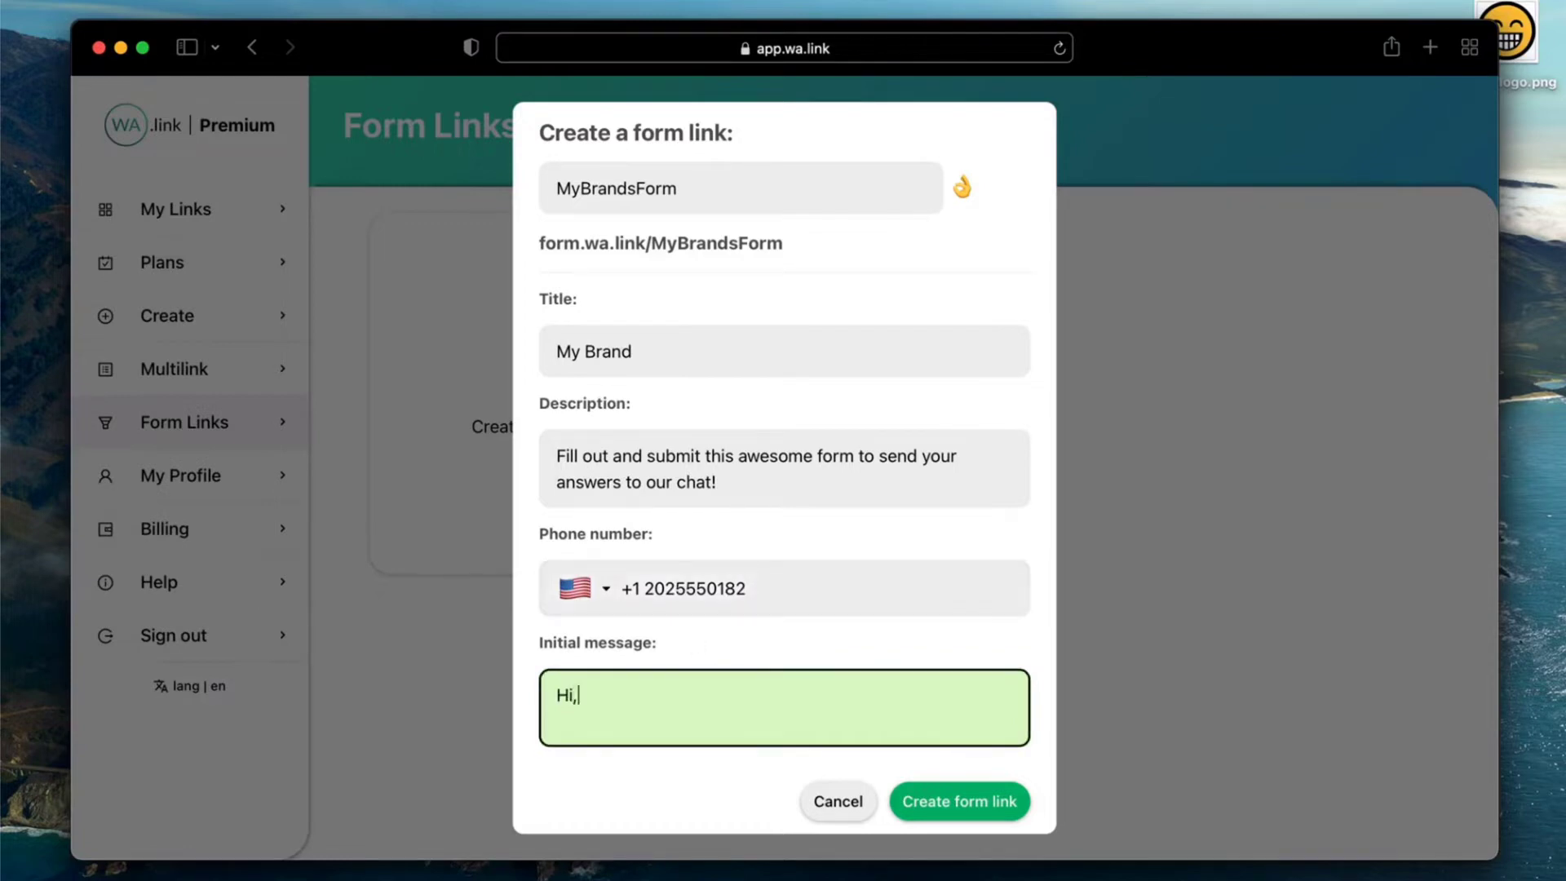
text( these are my answer)
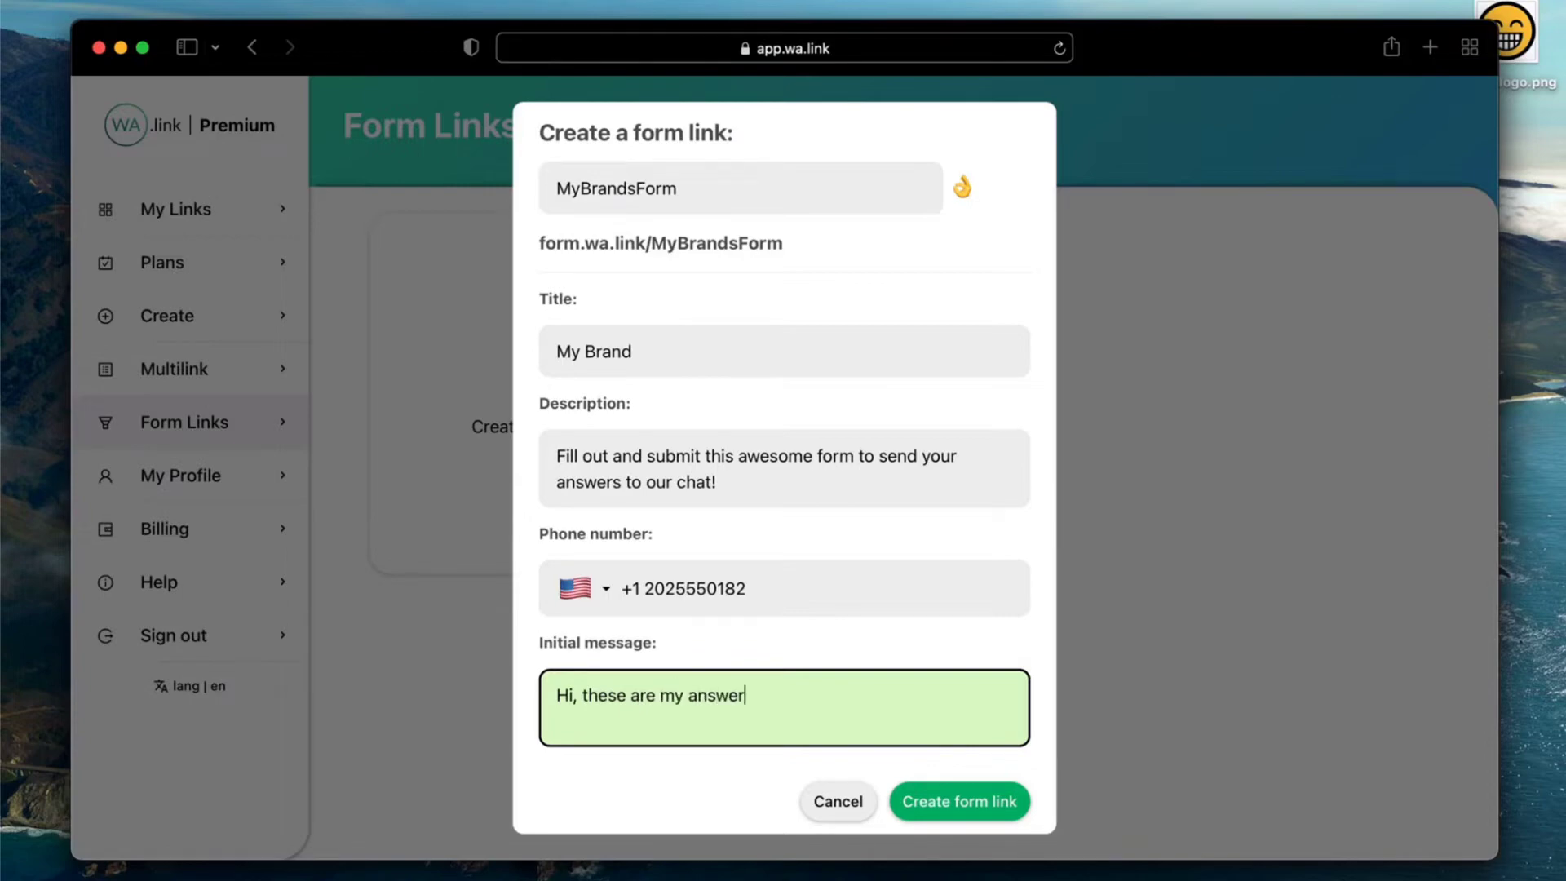
text(s:)
Step: Create the form link and save light blue #03a9f4 as the progress bar and button colours
click(920, 802)
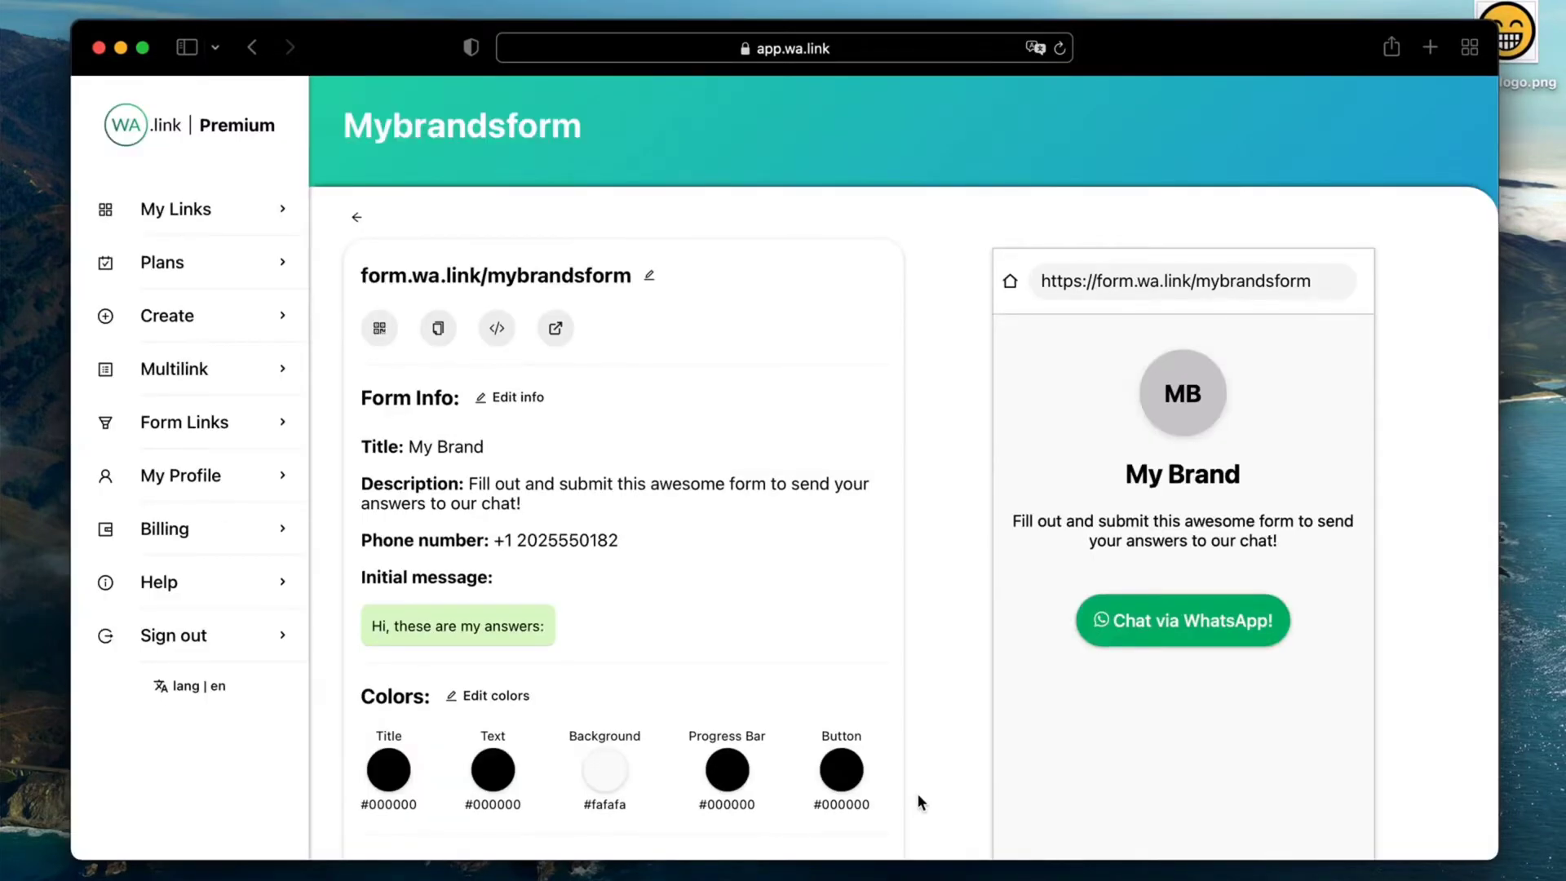
click(514, 701)
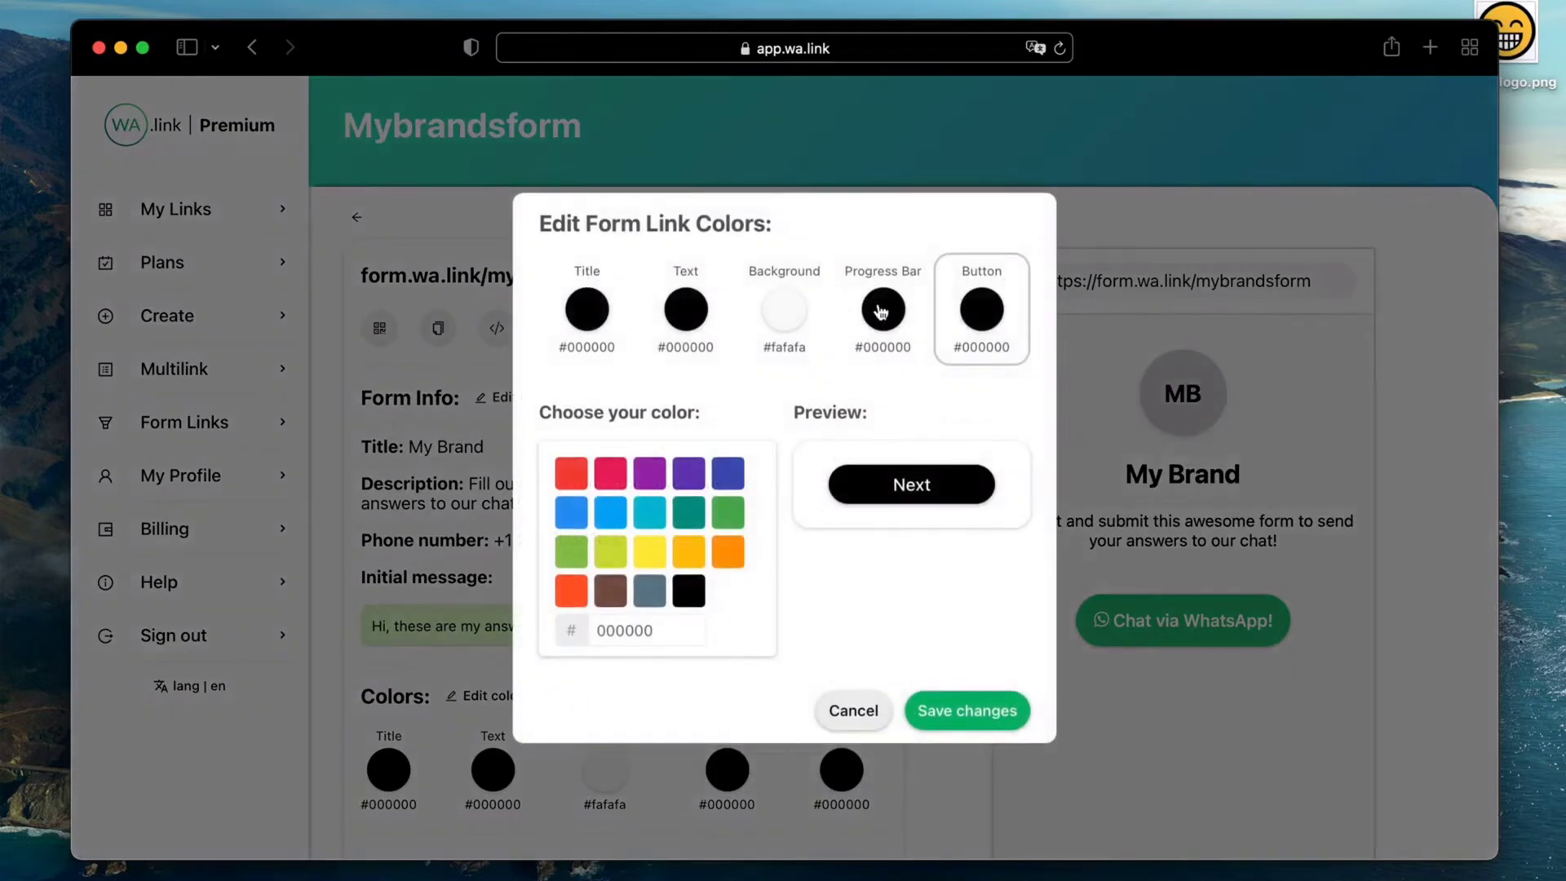
click(881, 311)
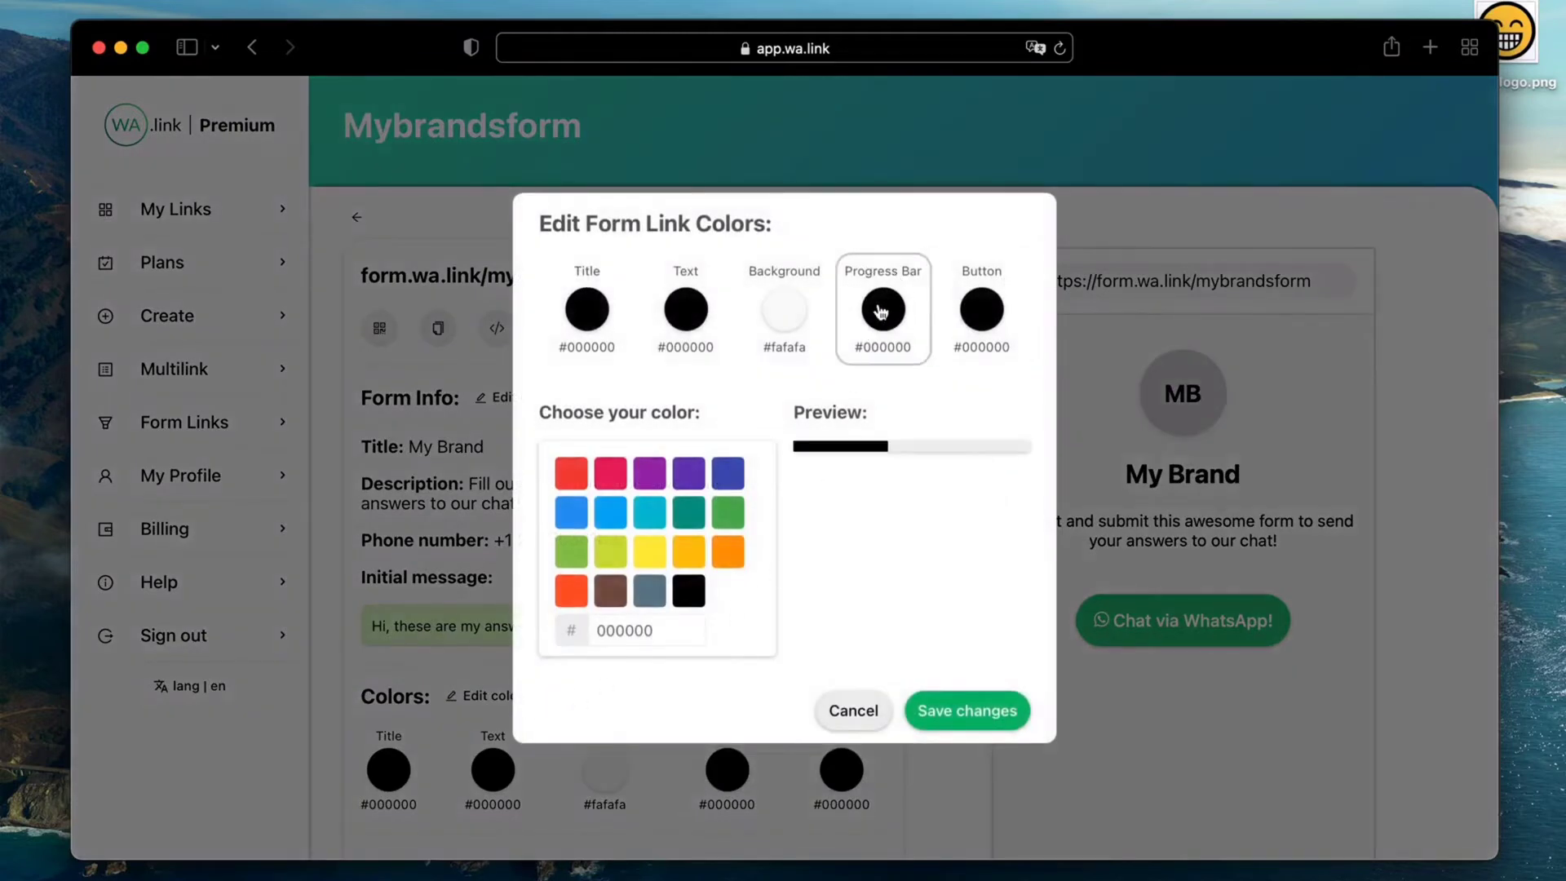
click(625, 520)
click(998, 325)
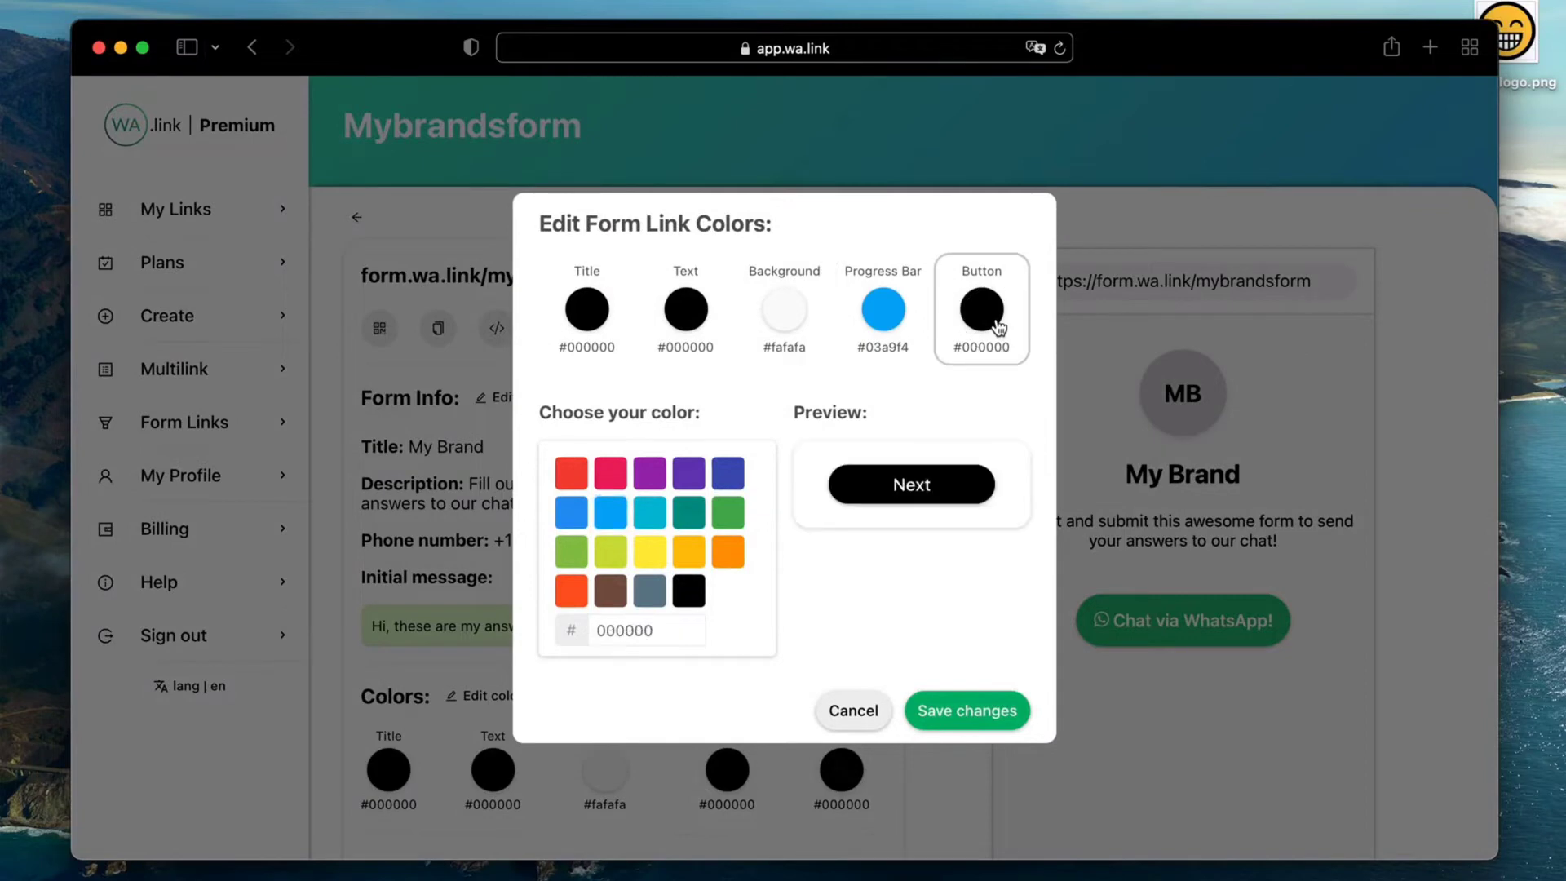
click(618, 518)
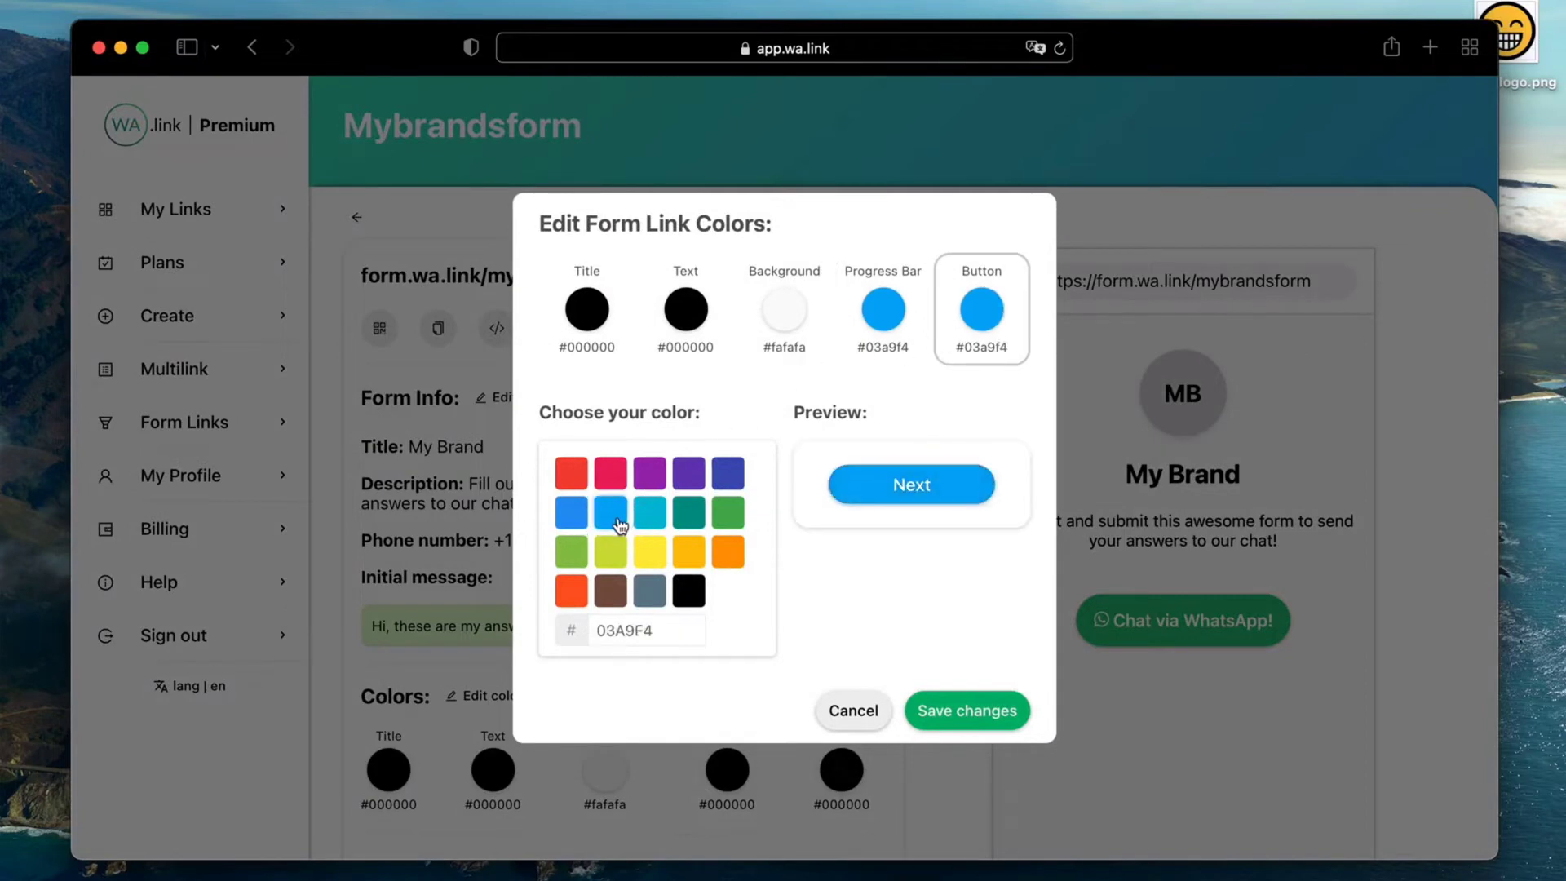
click(974, 712)
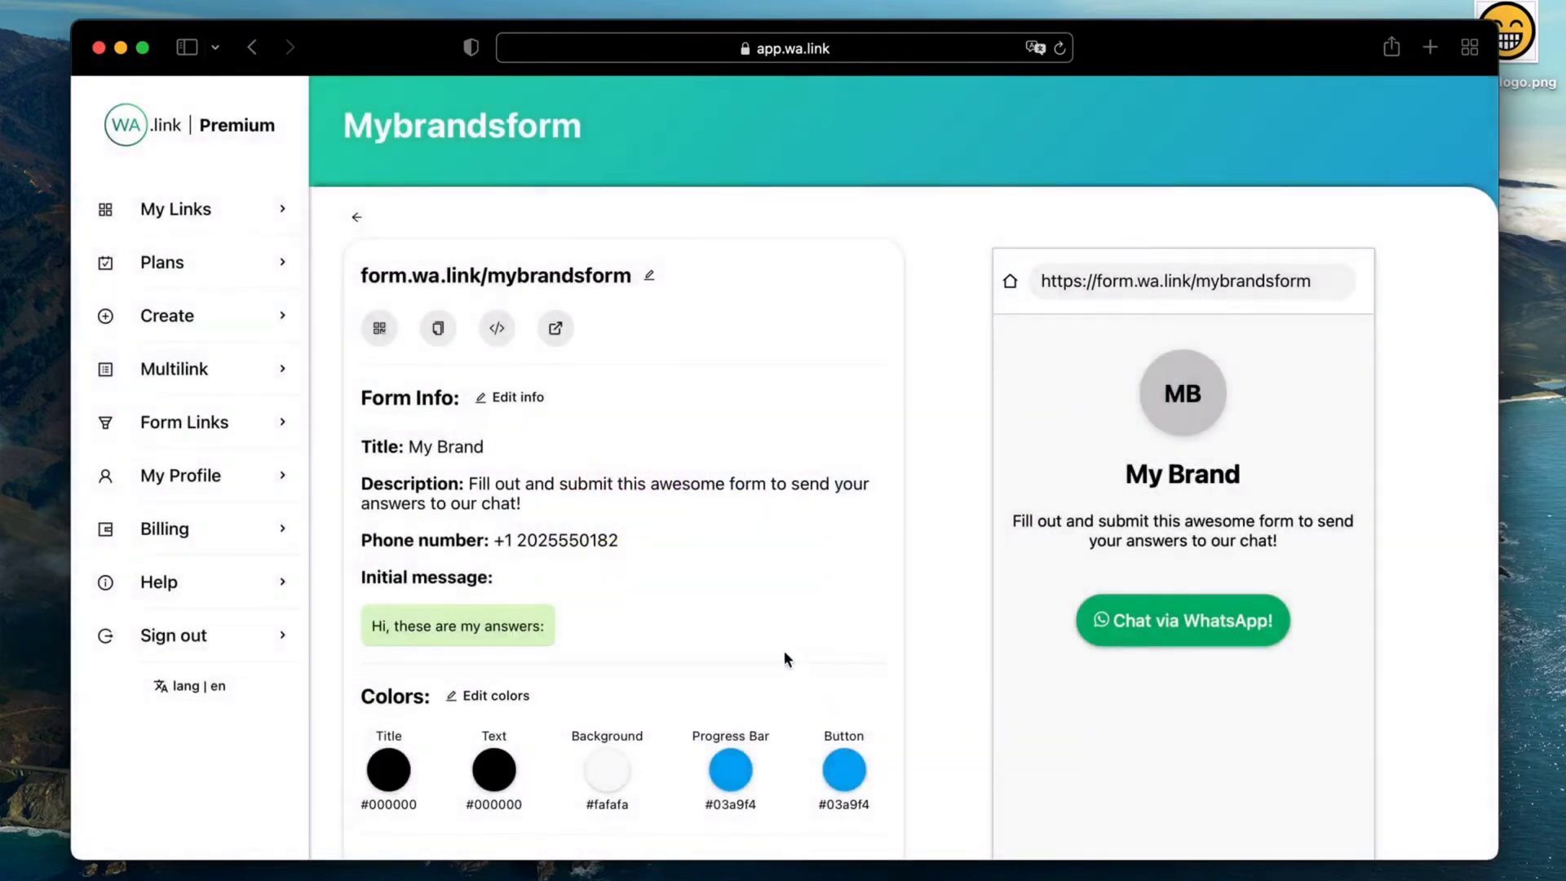
Step: Upload logo.png as the form logo, enlarge it in the crop, and save the form info
click(533, 406)
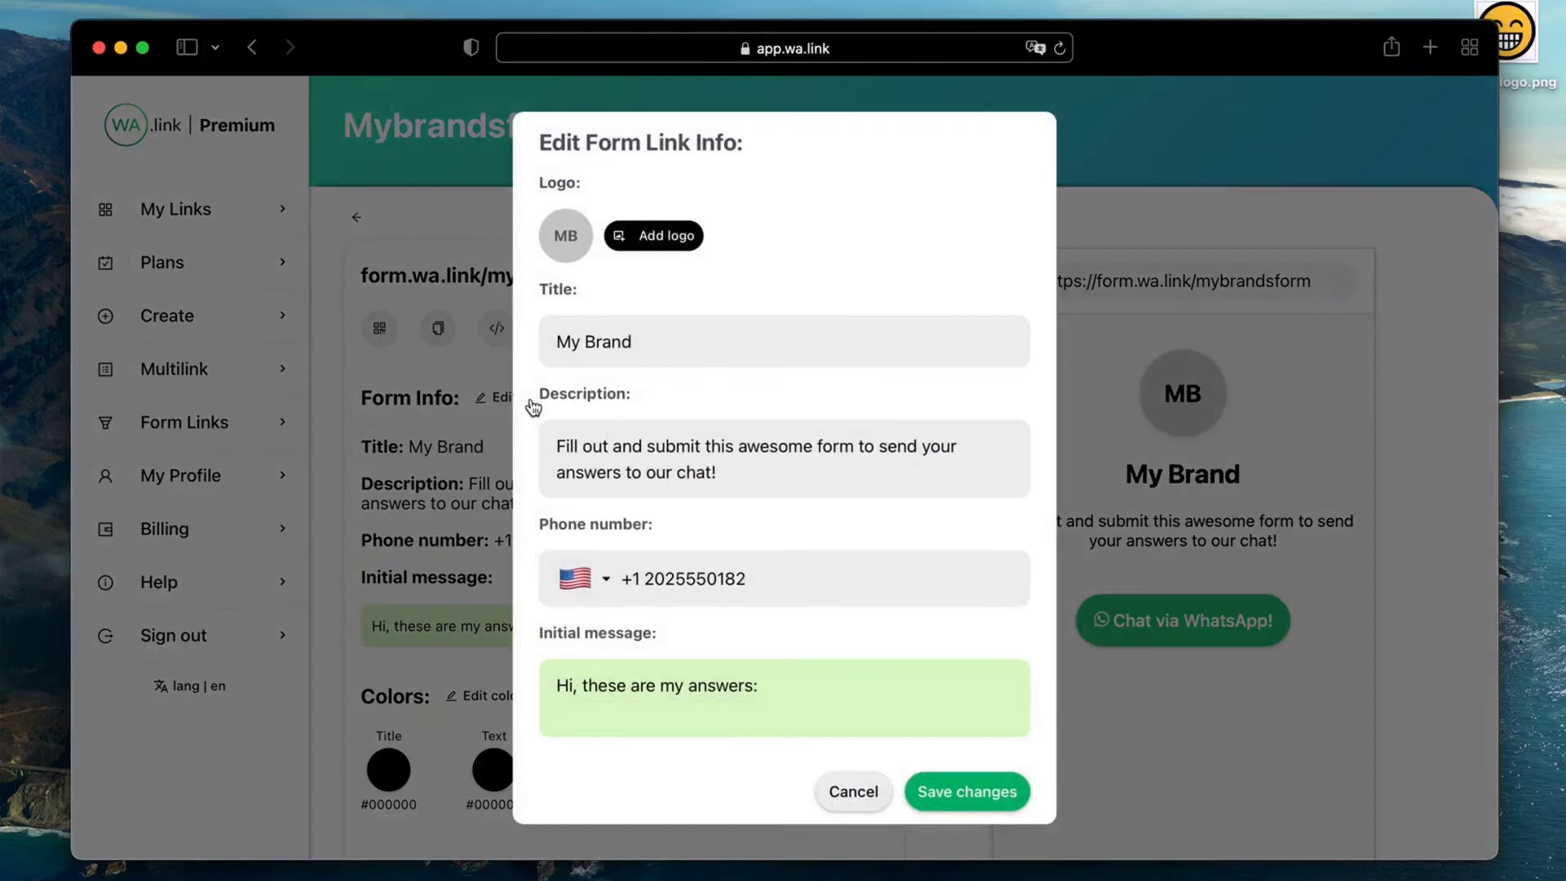
click(662, 242)
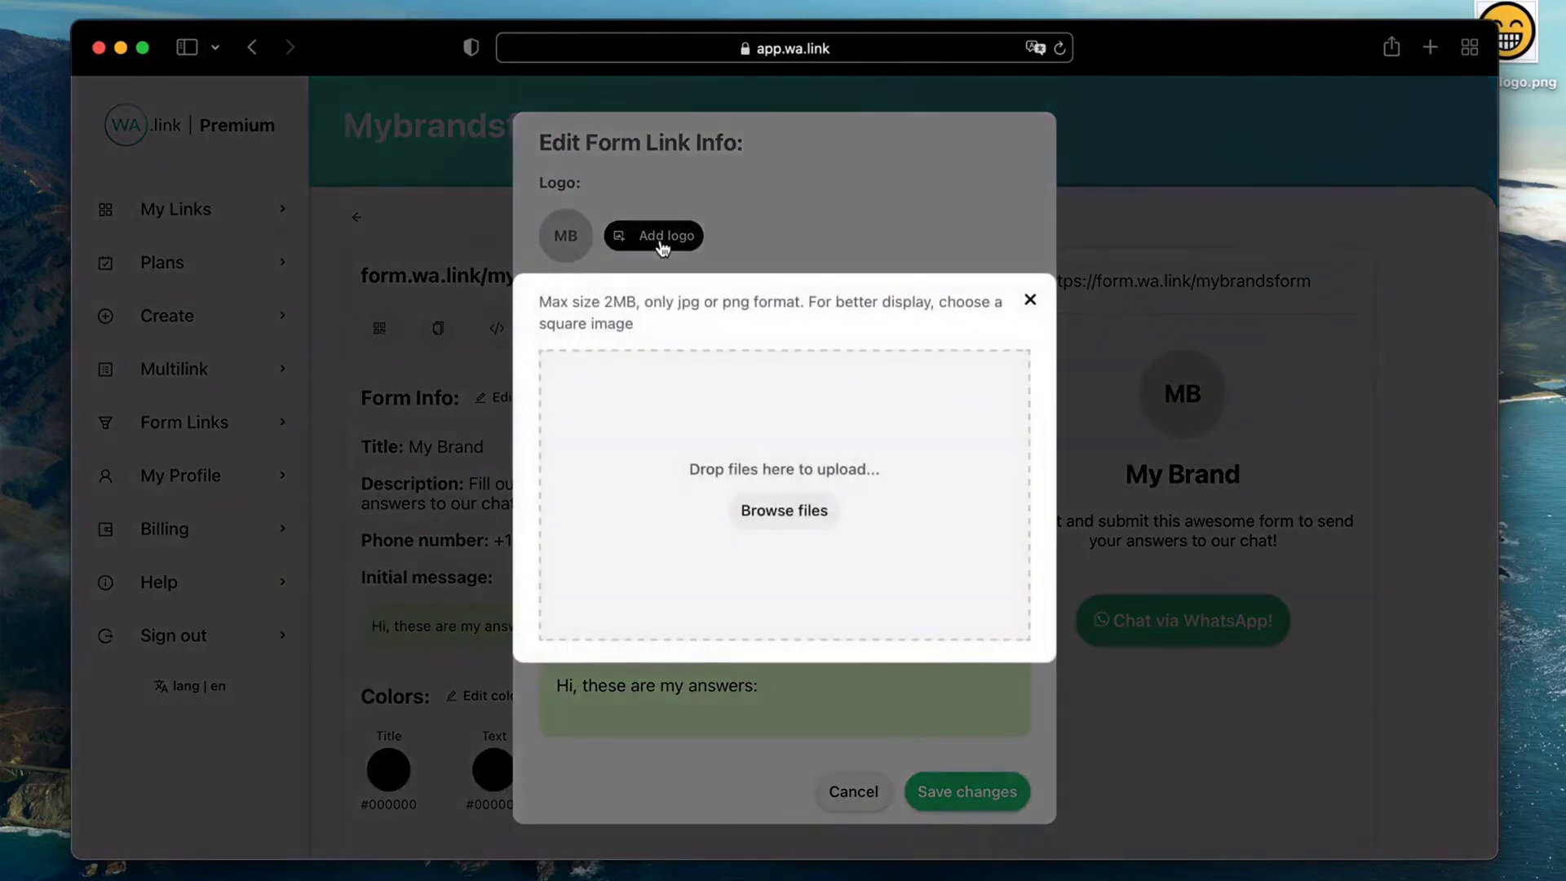
click(1505, 65)
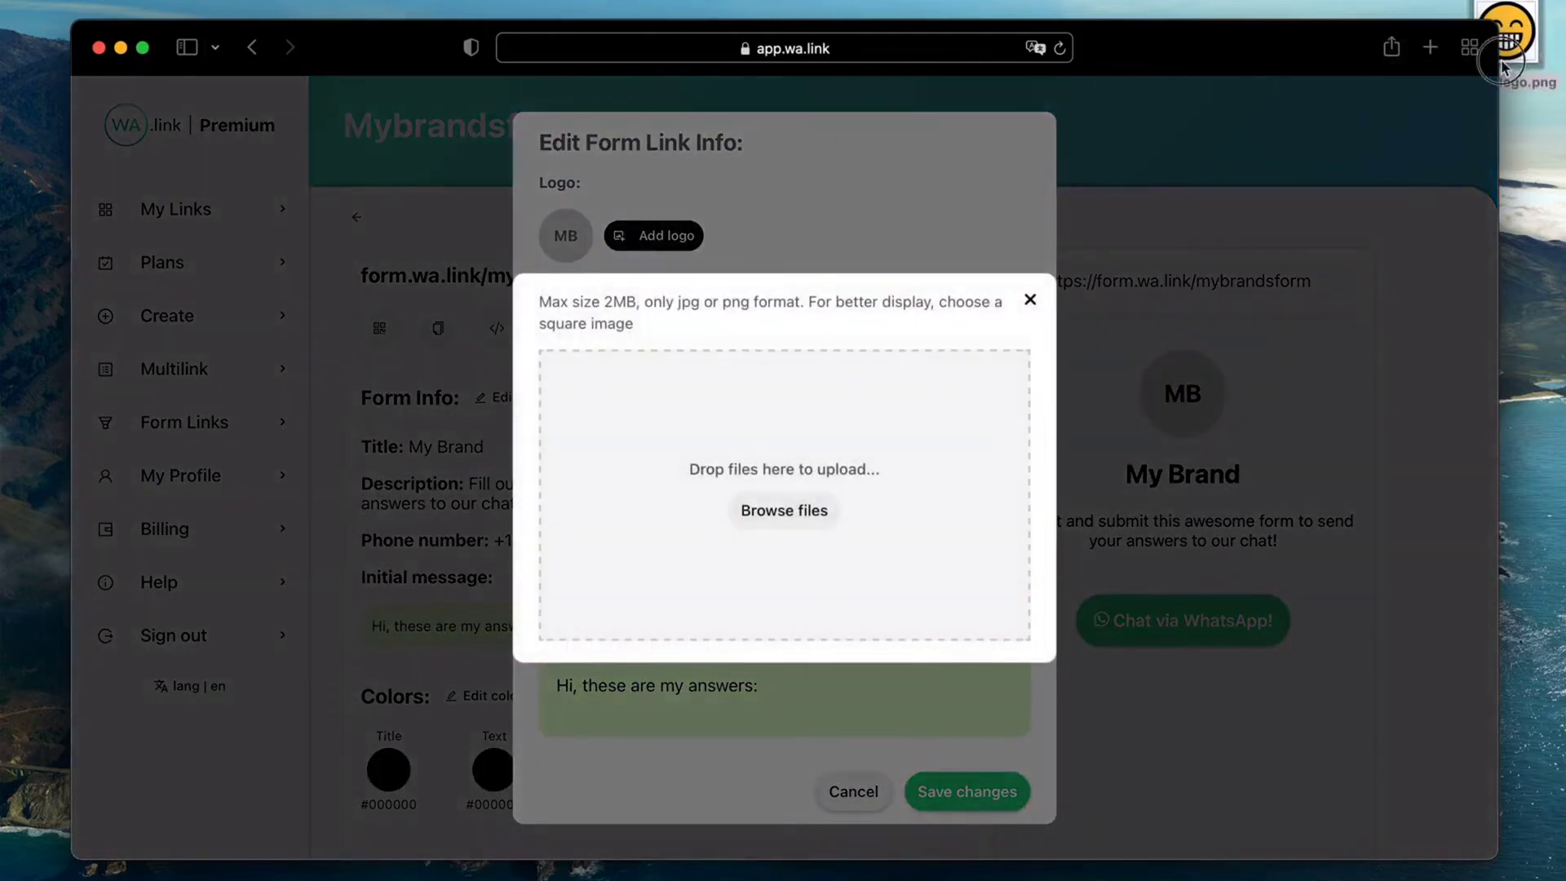
drag(1505, 65, 942, 453)
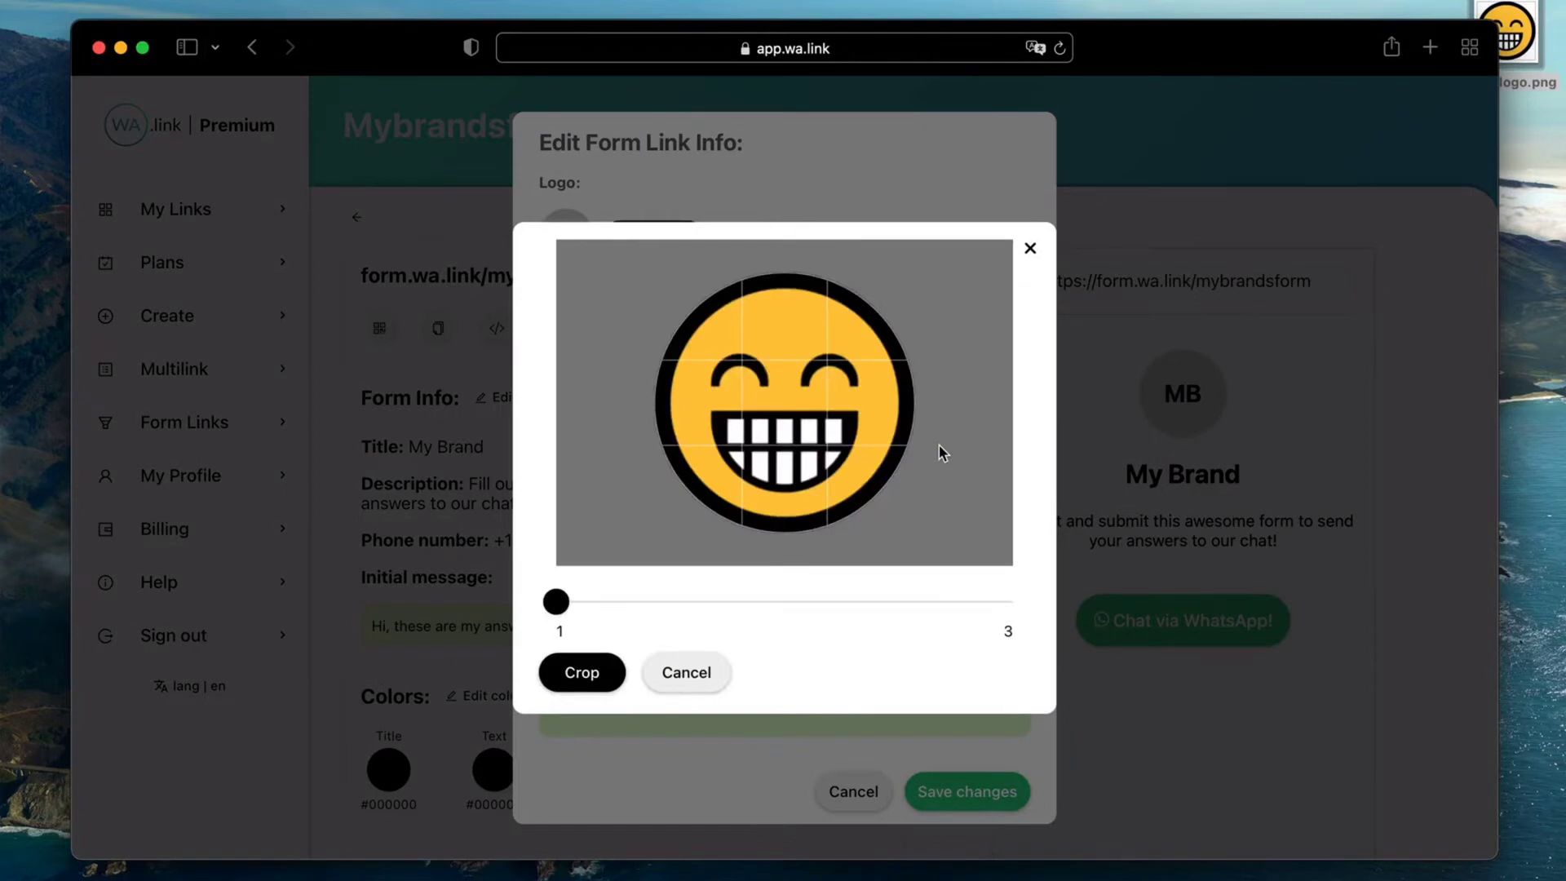
mouse_move(557, 601)
mouse_down()
mouse_move(655, 604)
mouse_move(555, 601)
mouse_move(567, 628)
mouse_up()
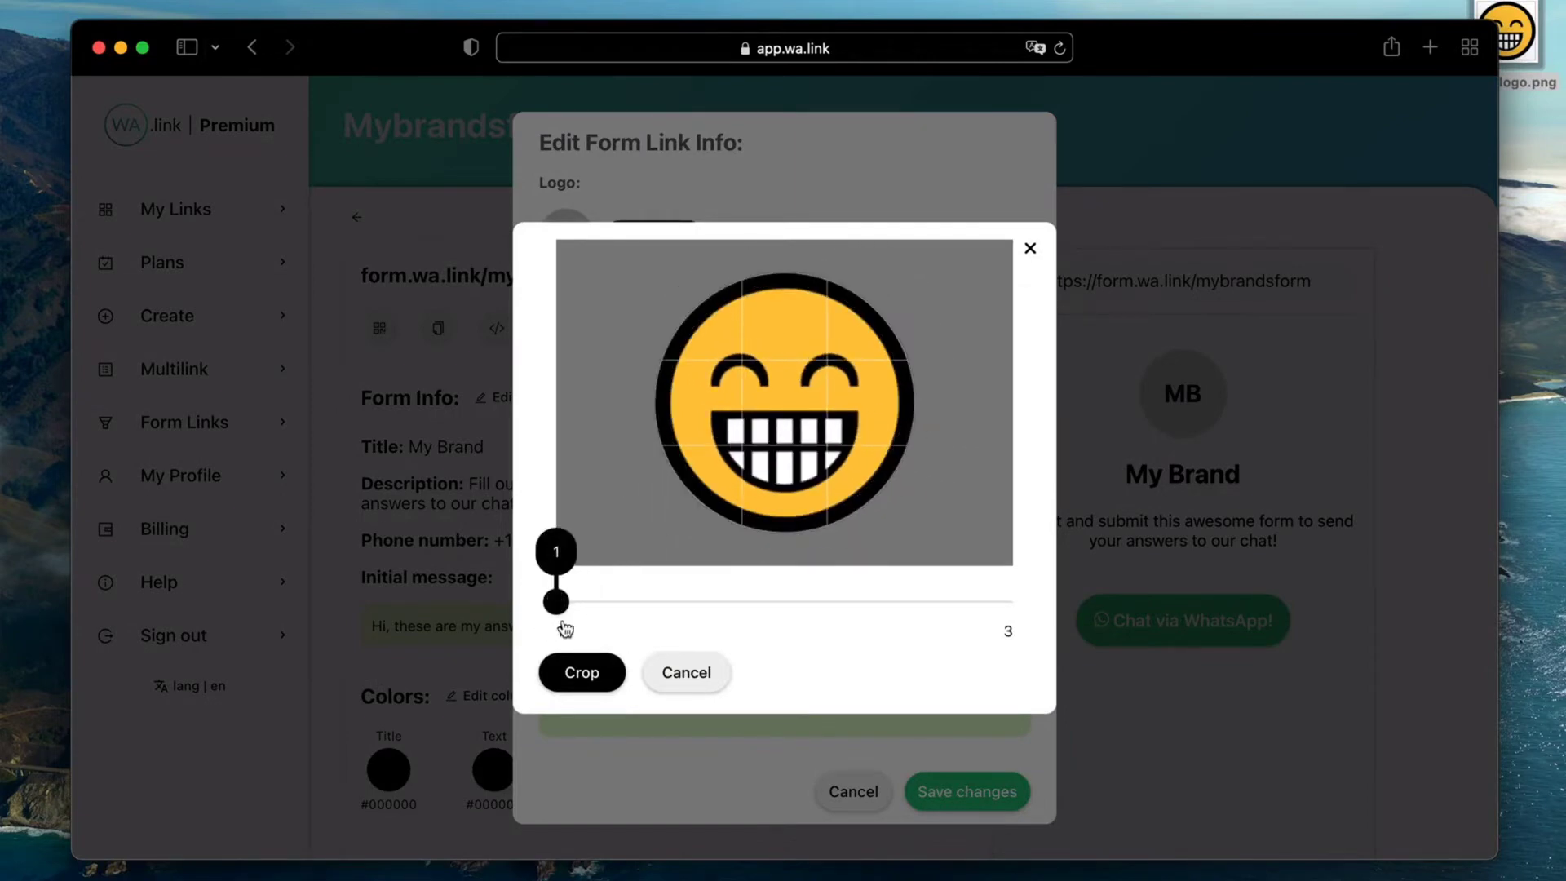
click(576, 695)
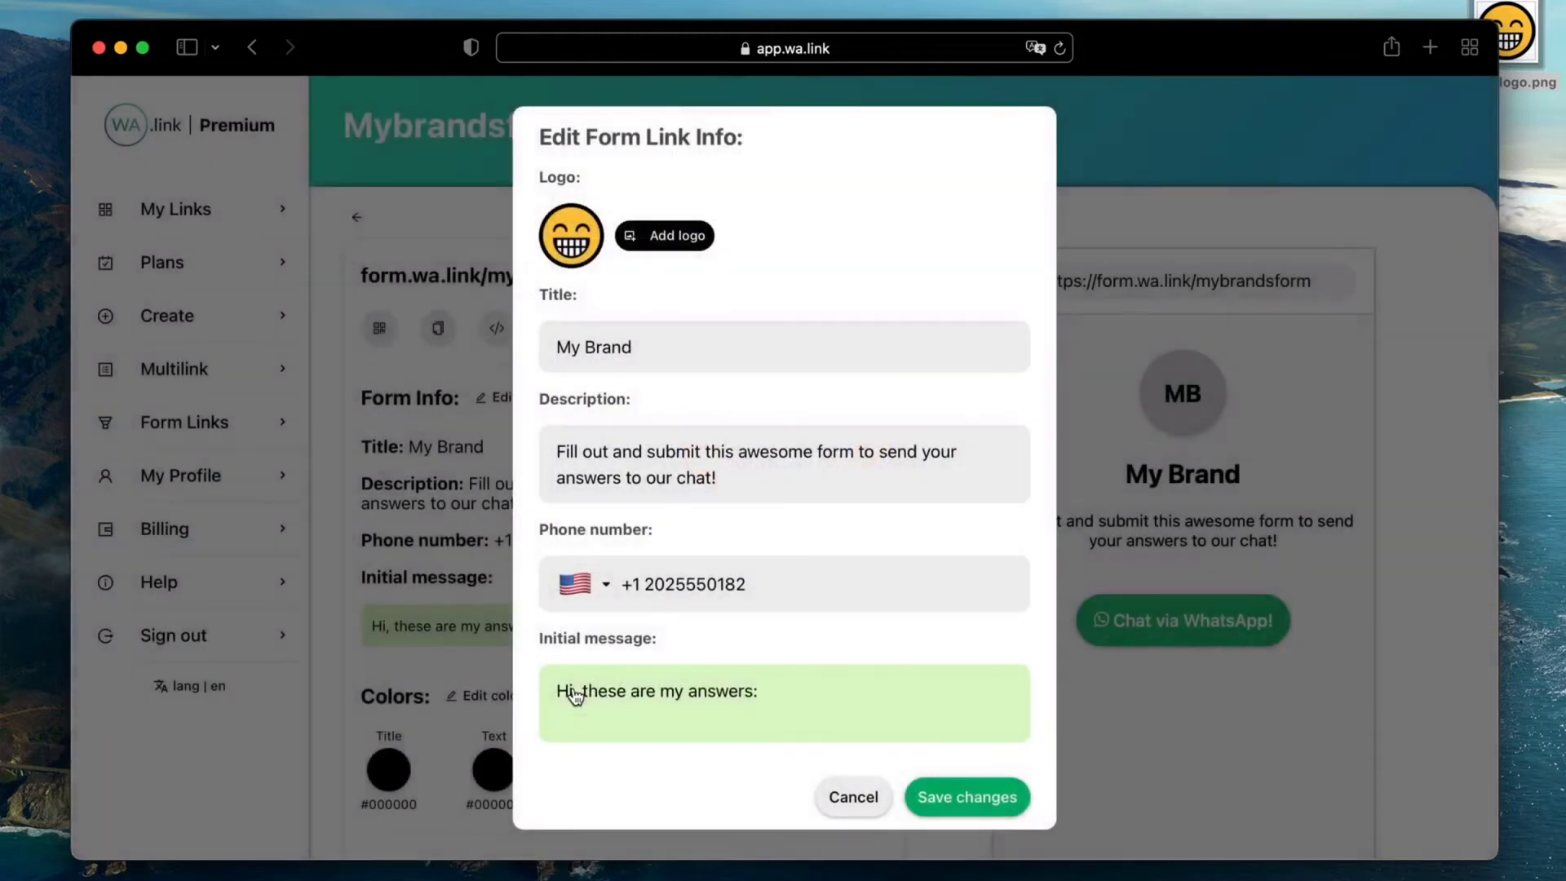
click(979, 788)
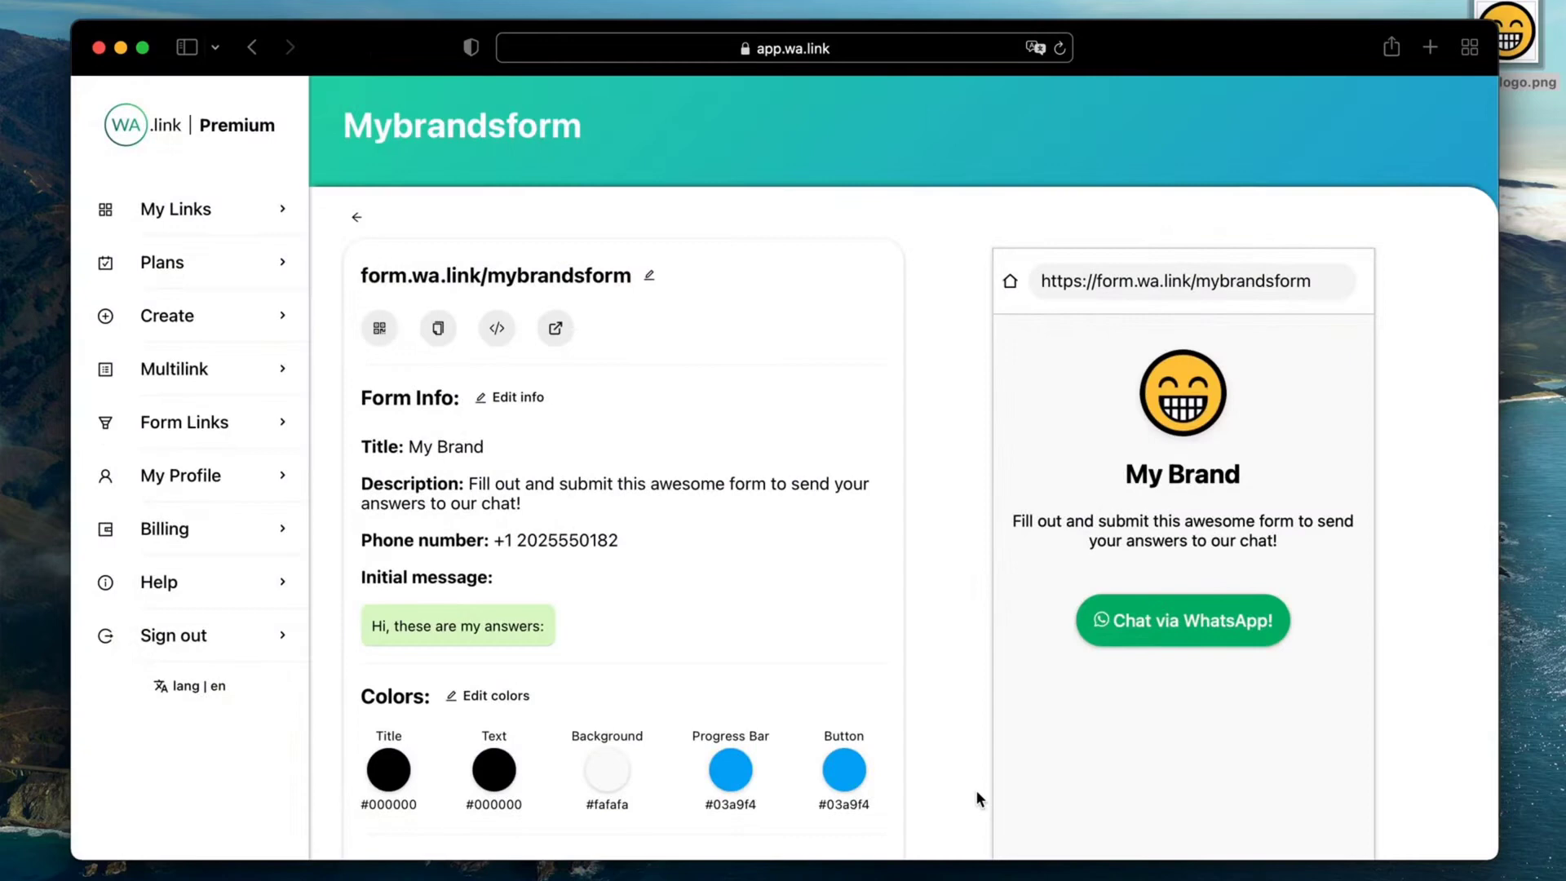
Step: Start a Text question titled 'Name' with placeholder 'Enter your name'
scroll(978, 784, down, 3)
scroll(980, 773, down, 3)
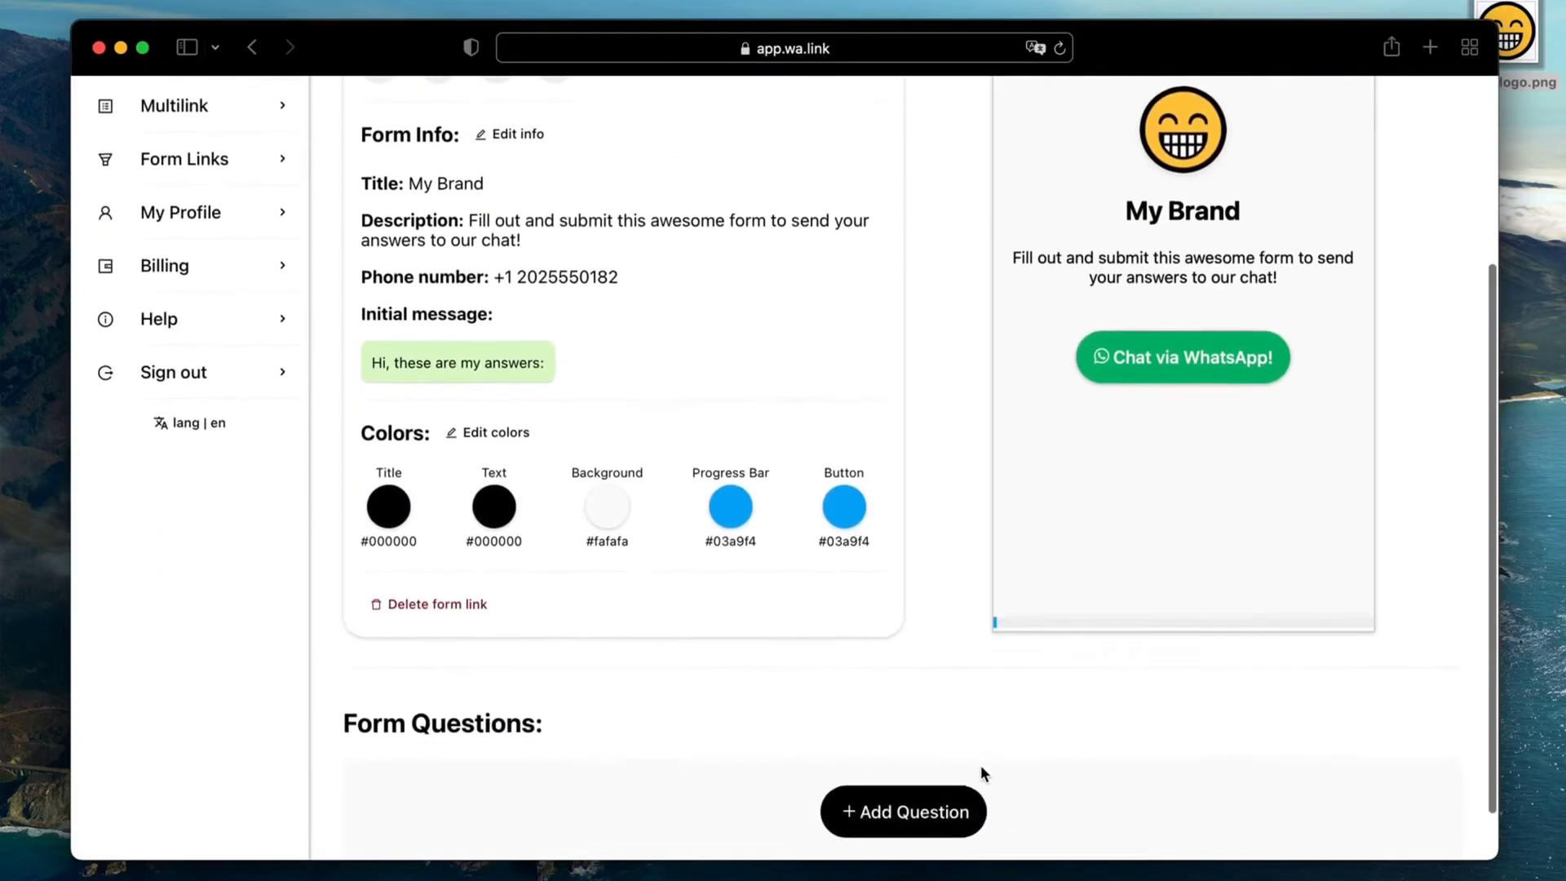
click(970, 775)
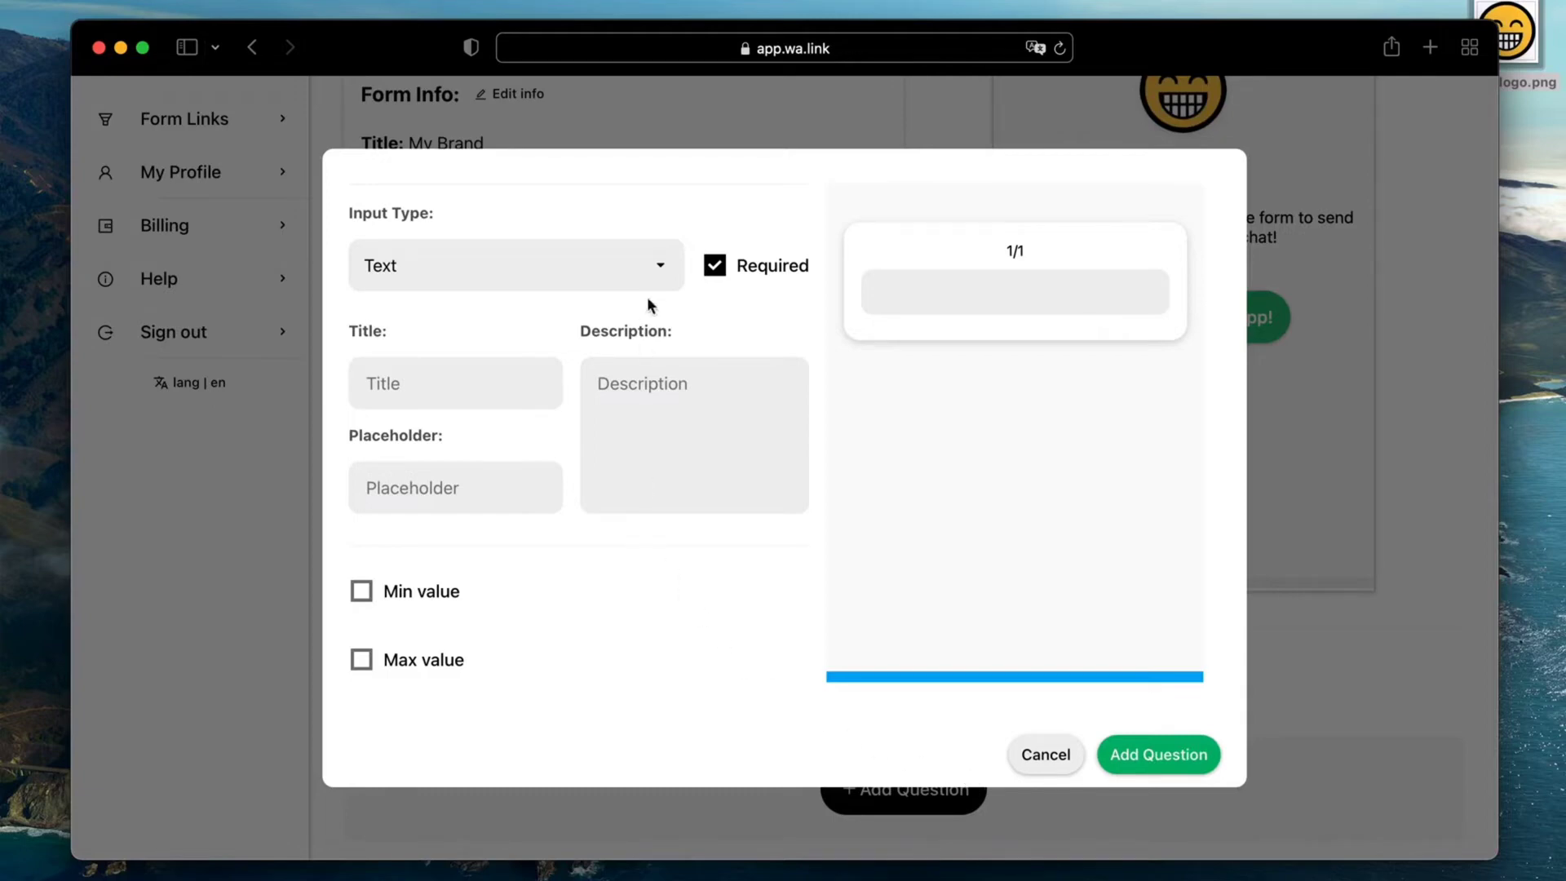
click(661, 274)
key(Down)
key(Down)
key(Down)
key(Down)
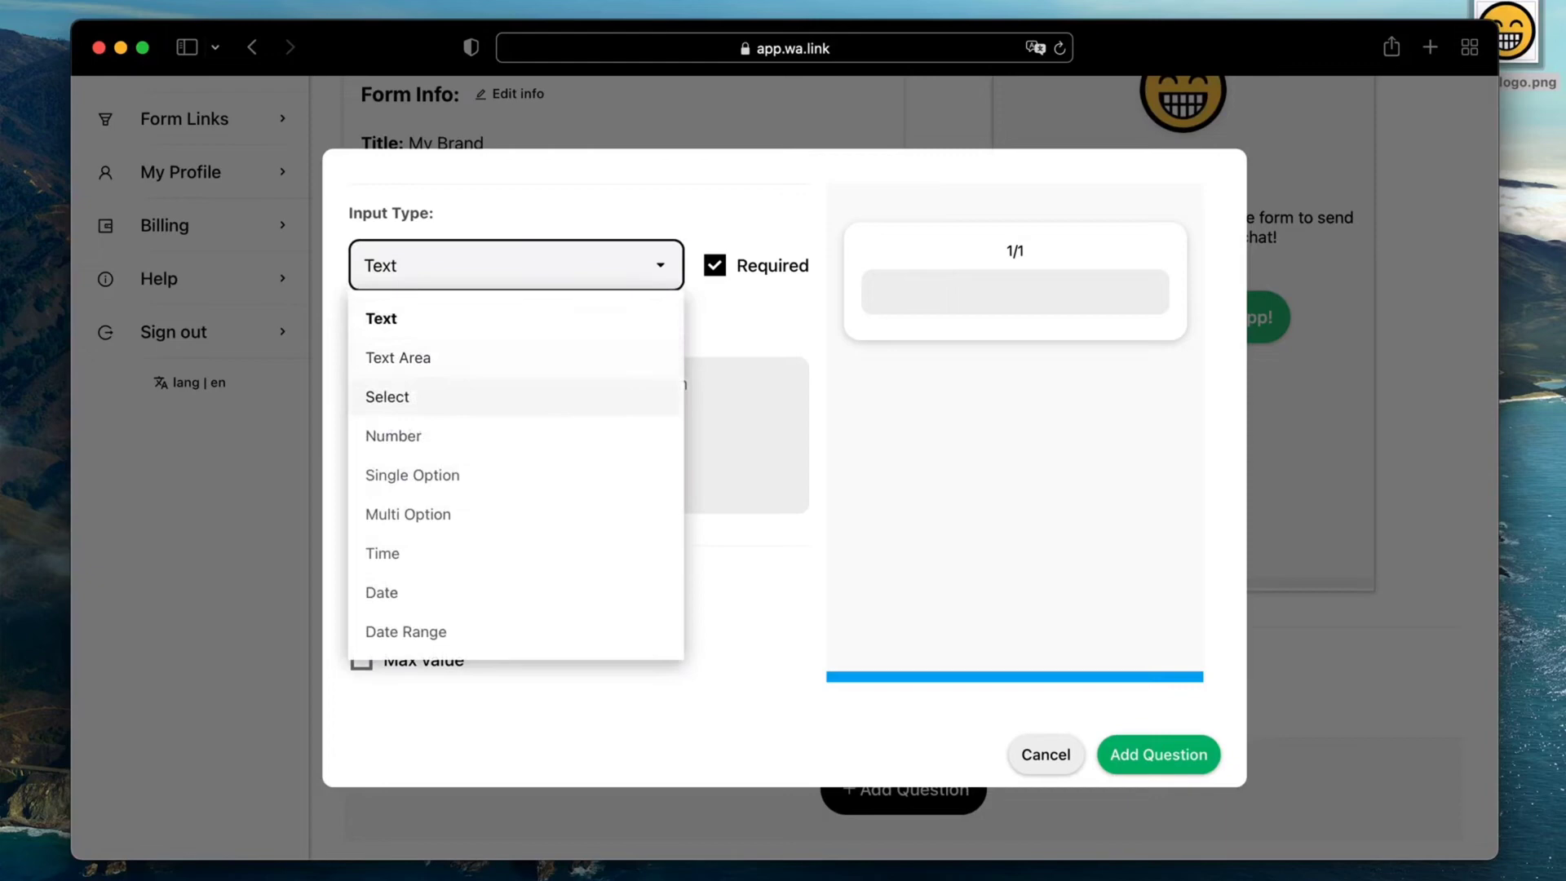
key(Down)
key(Down)
key(Down)
key(Down)
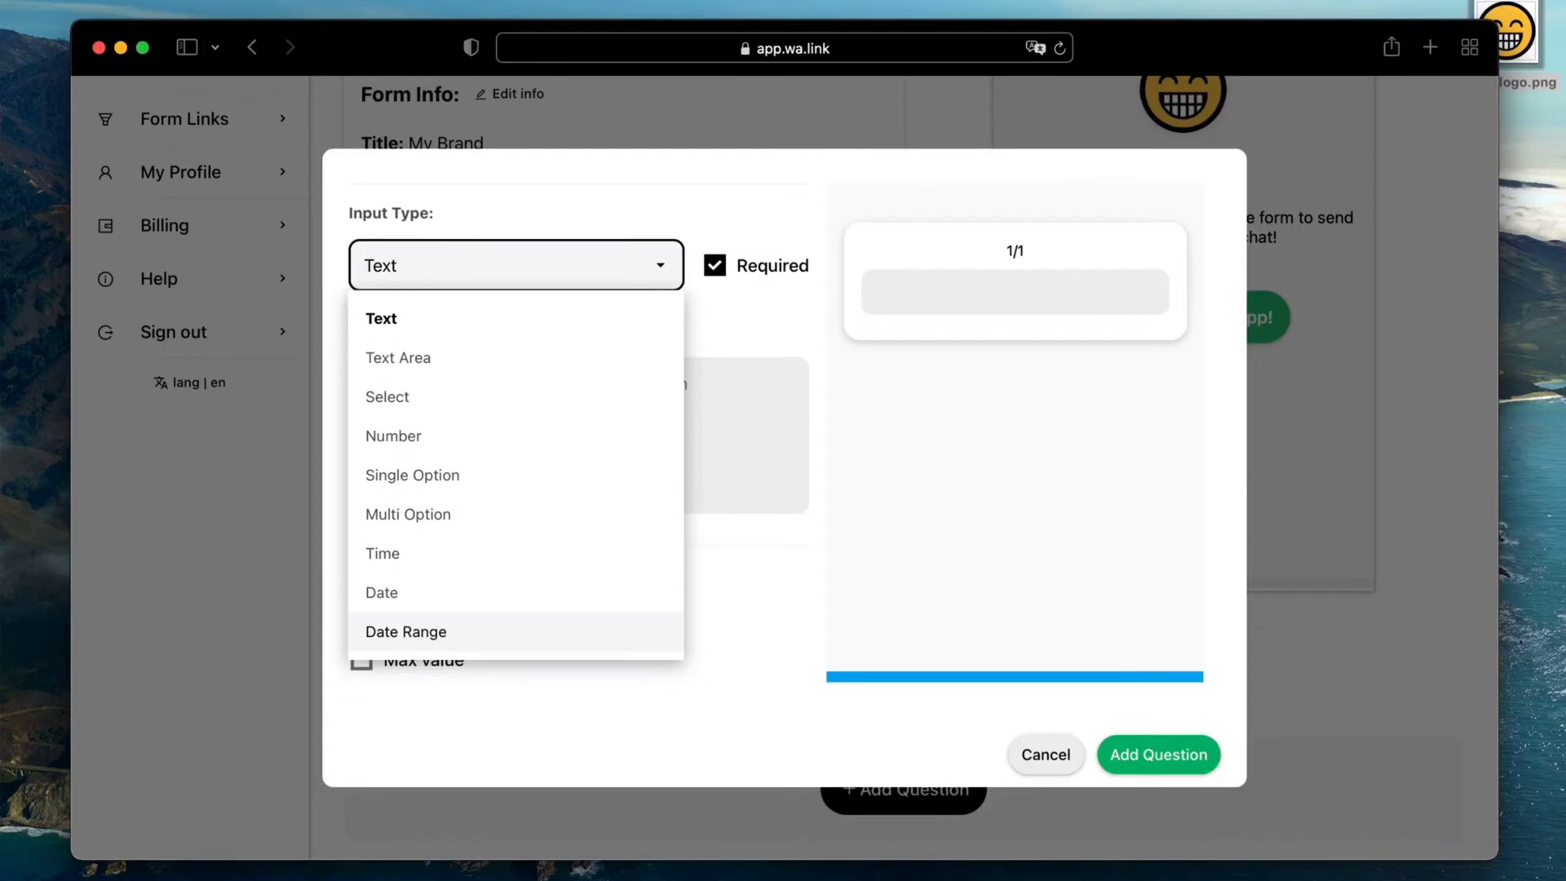
click(629, 320)
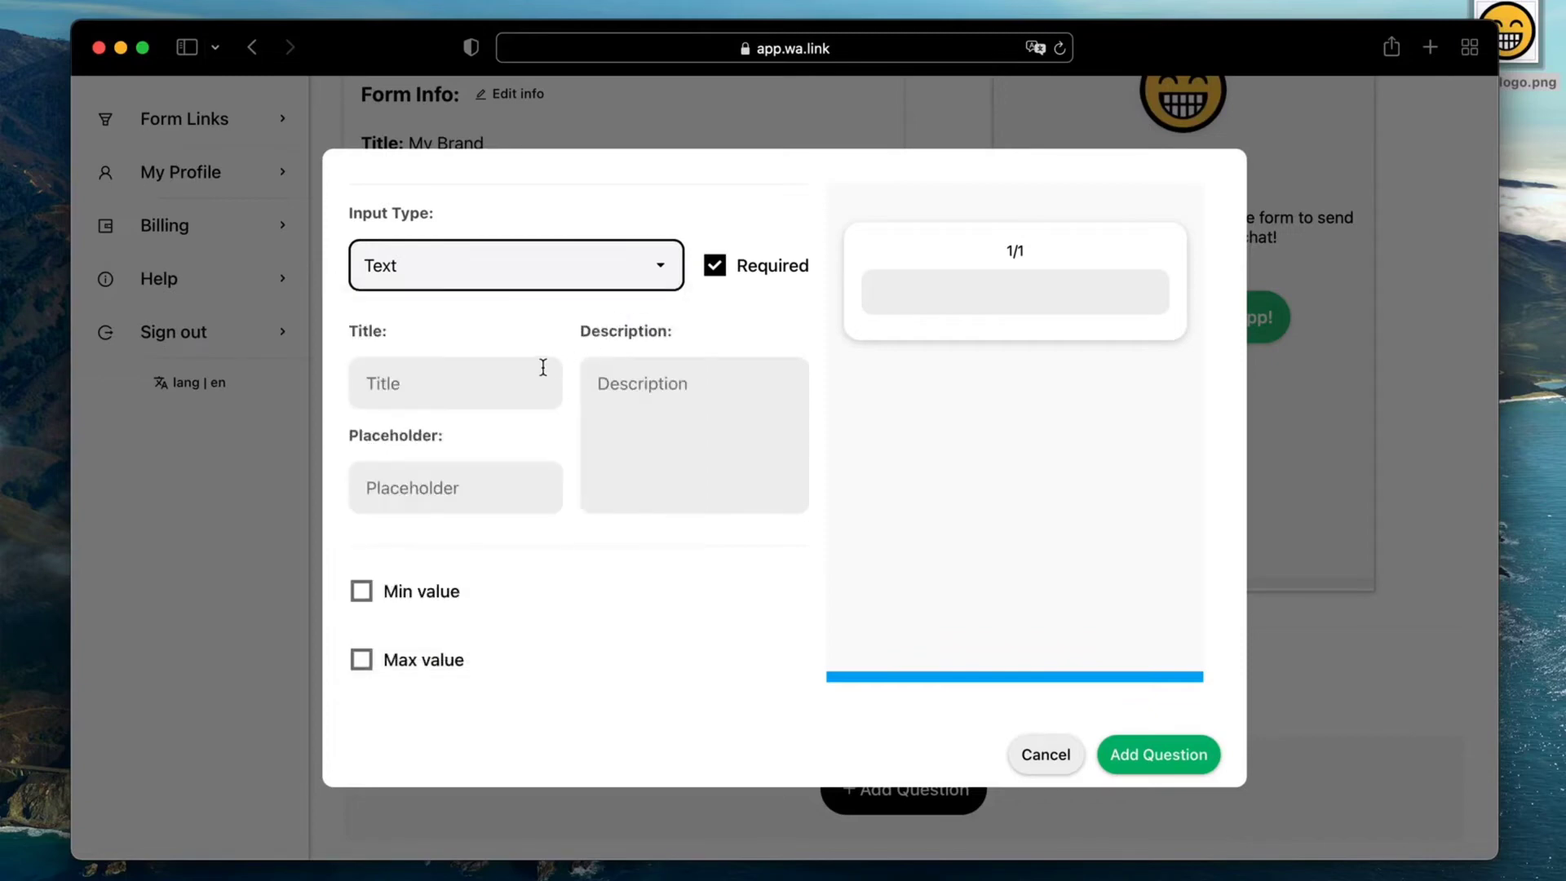
click(544, 368)
text(Name)
key(Tab)
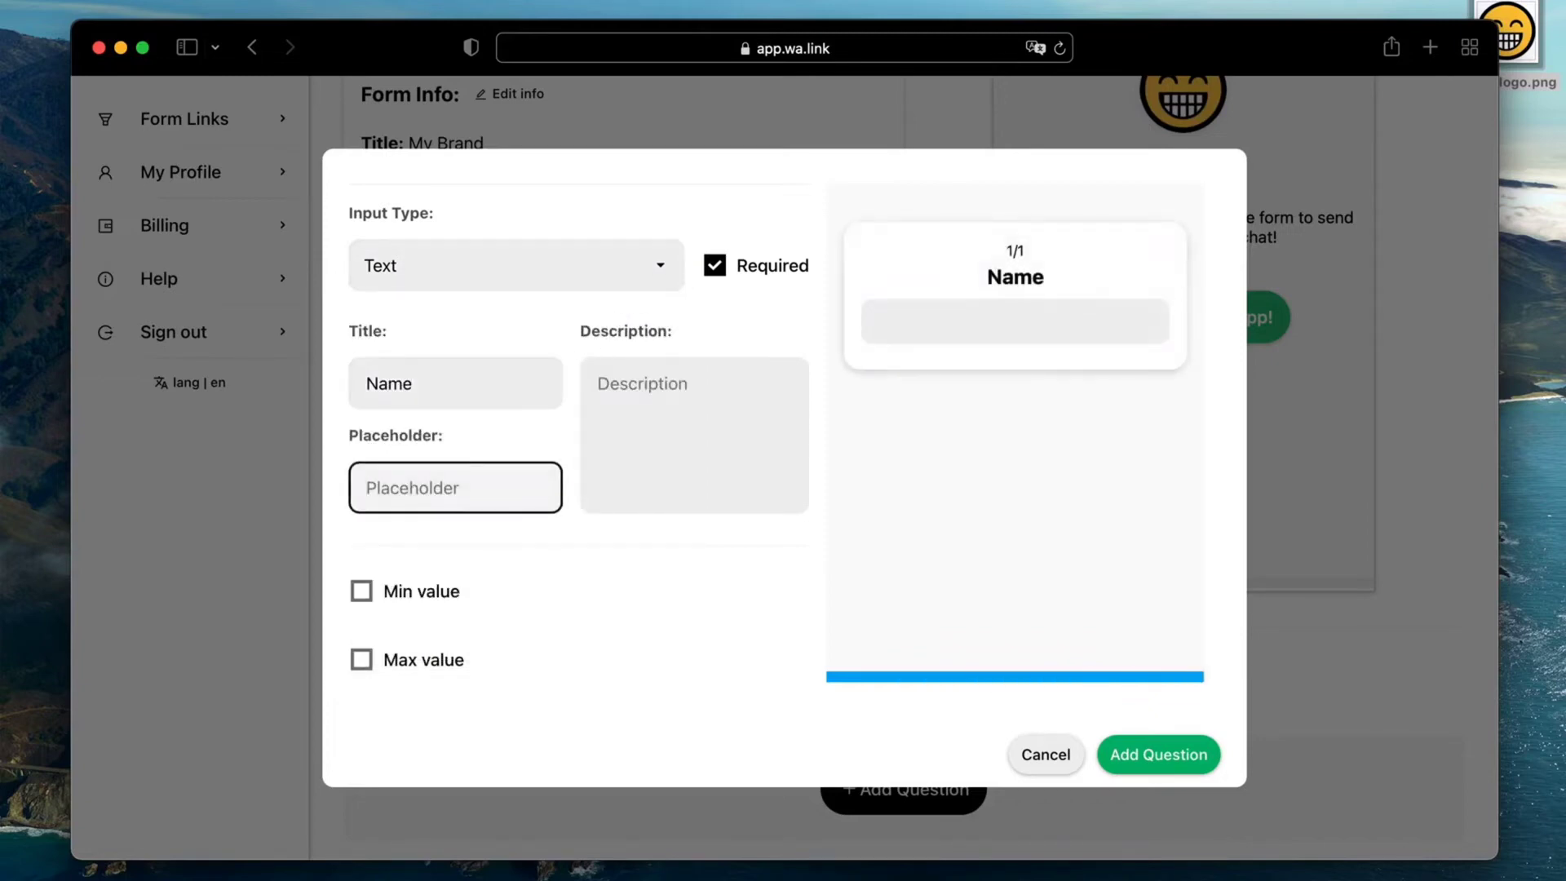
text(Enter your name)
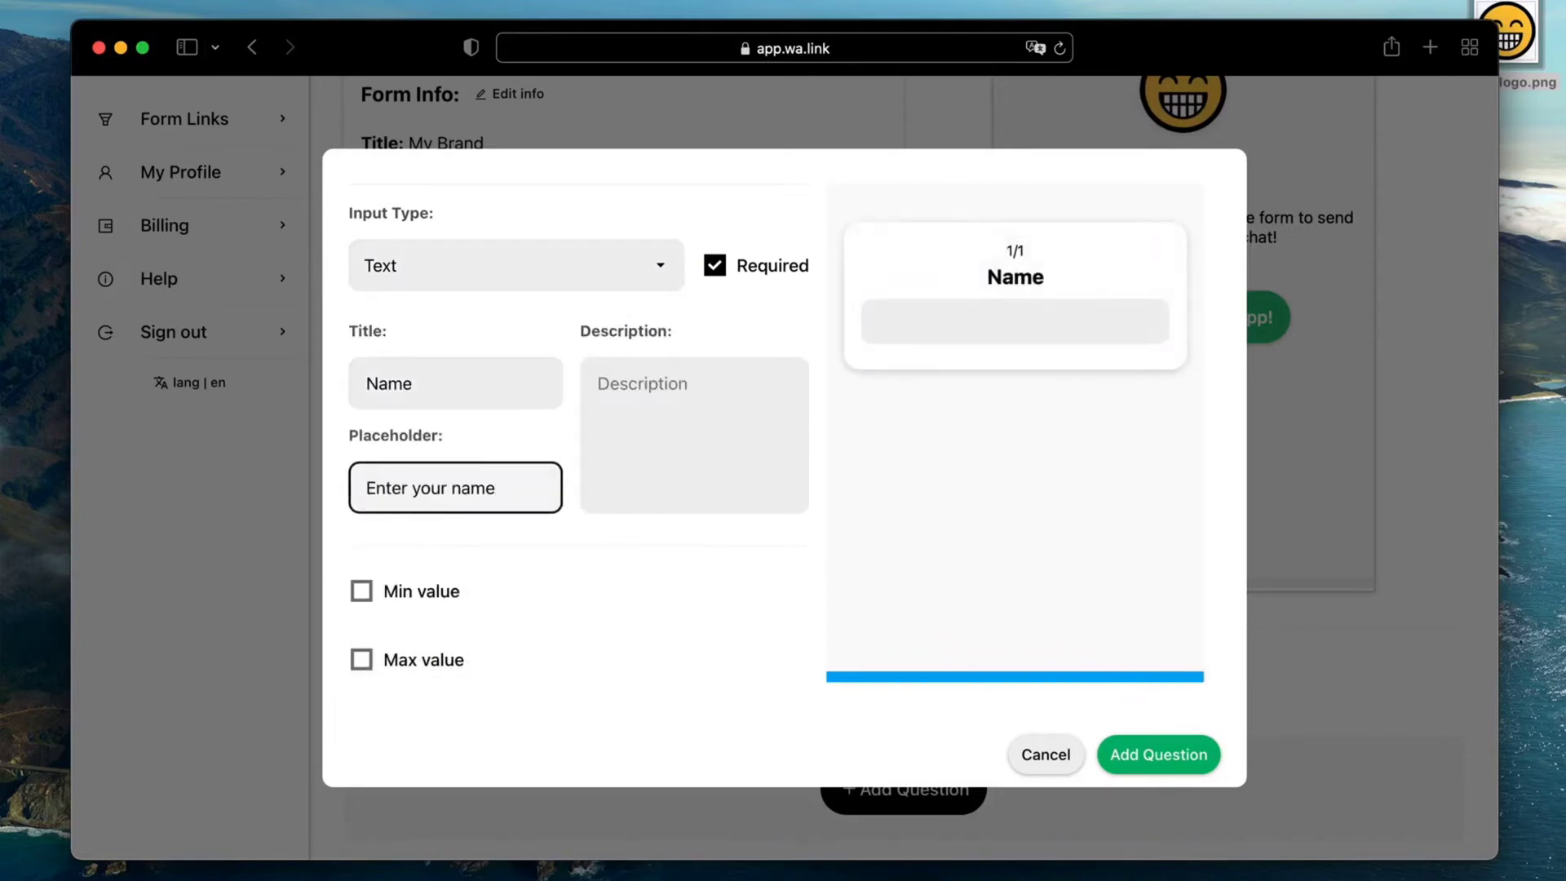
Step: Limit the Name answer to 2–20 characters, add the question, and save
click(361, 591)
click(610, 594)
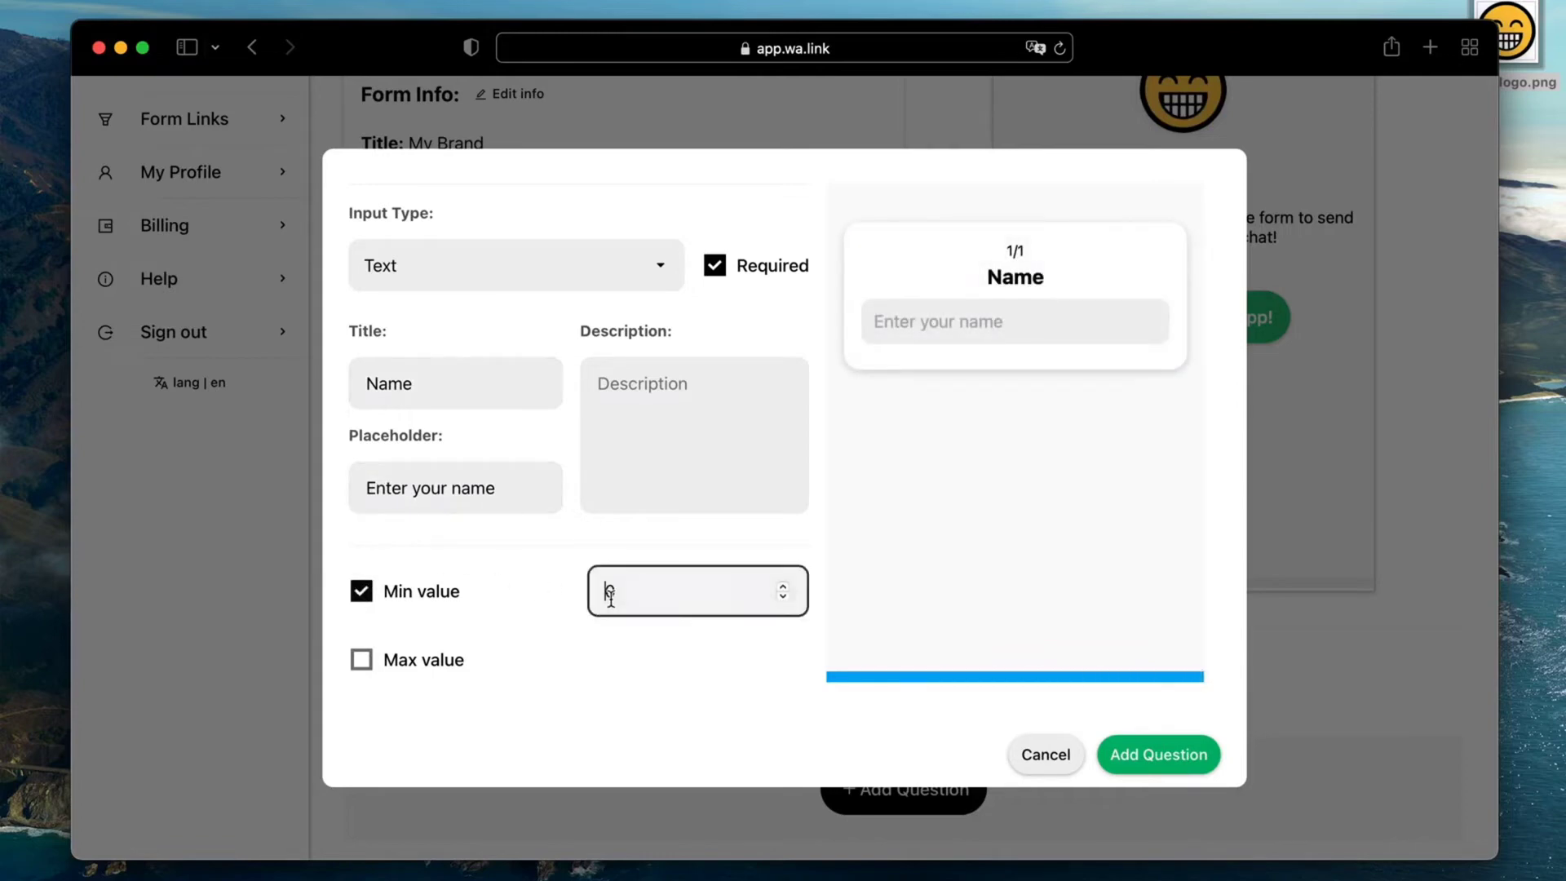
text(2)
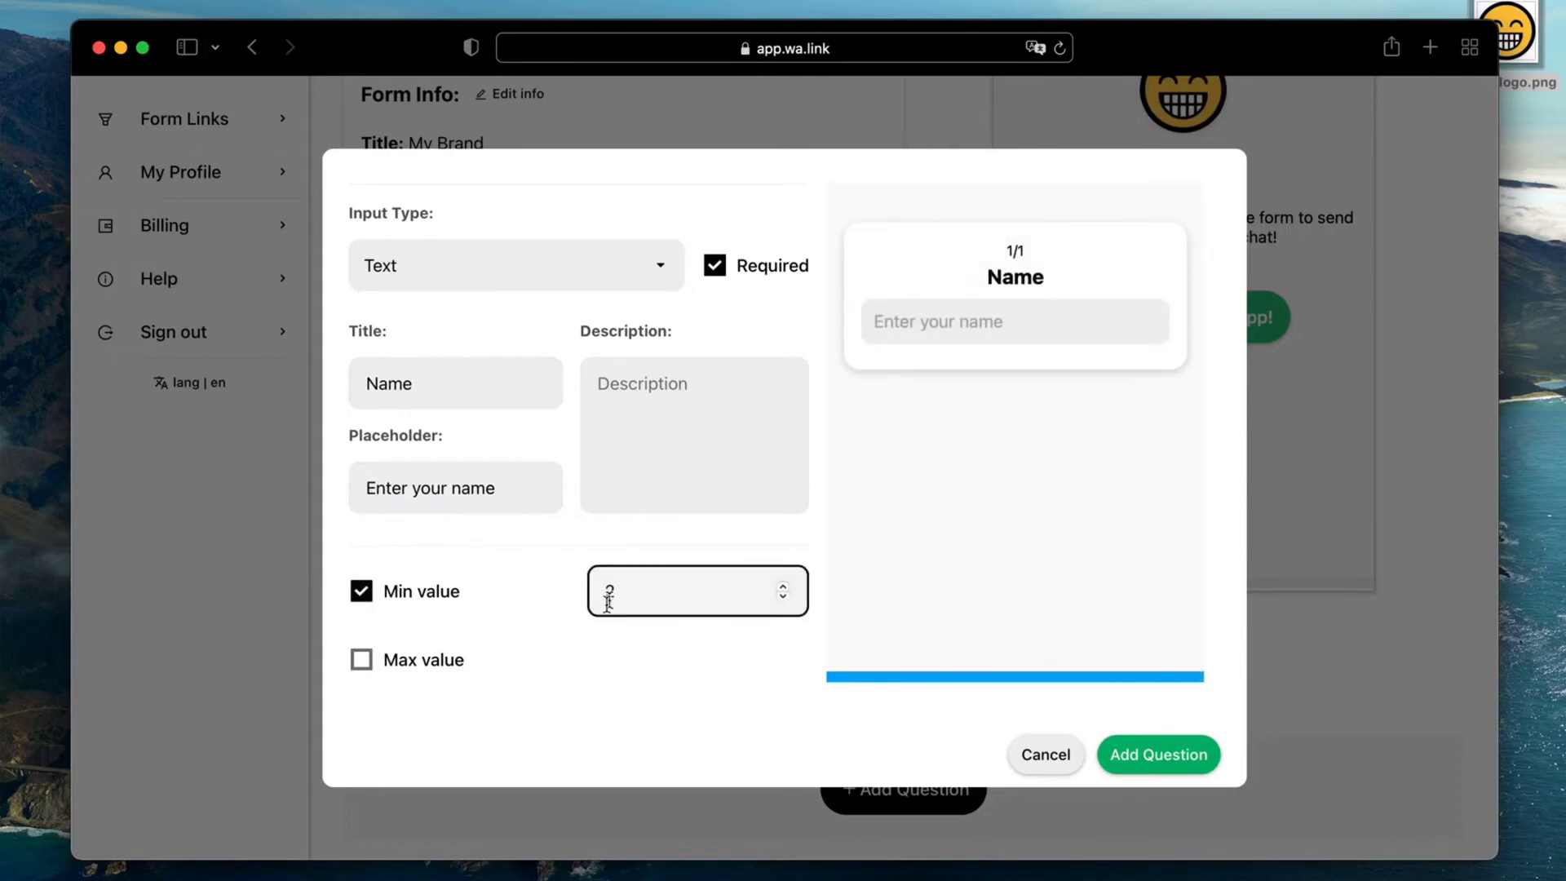
click(363, 662)
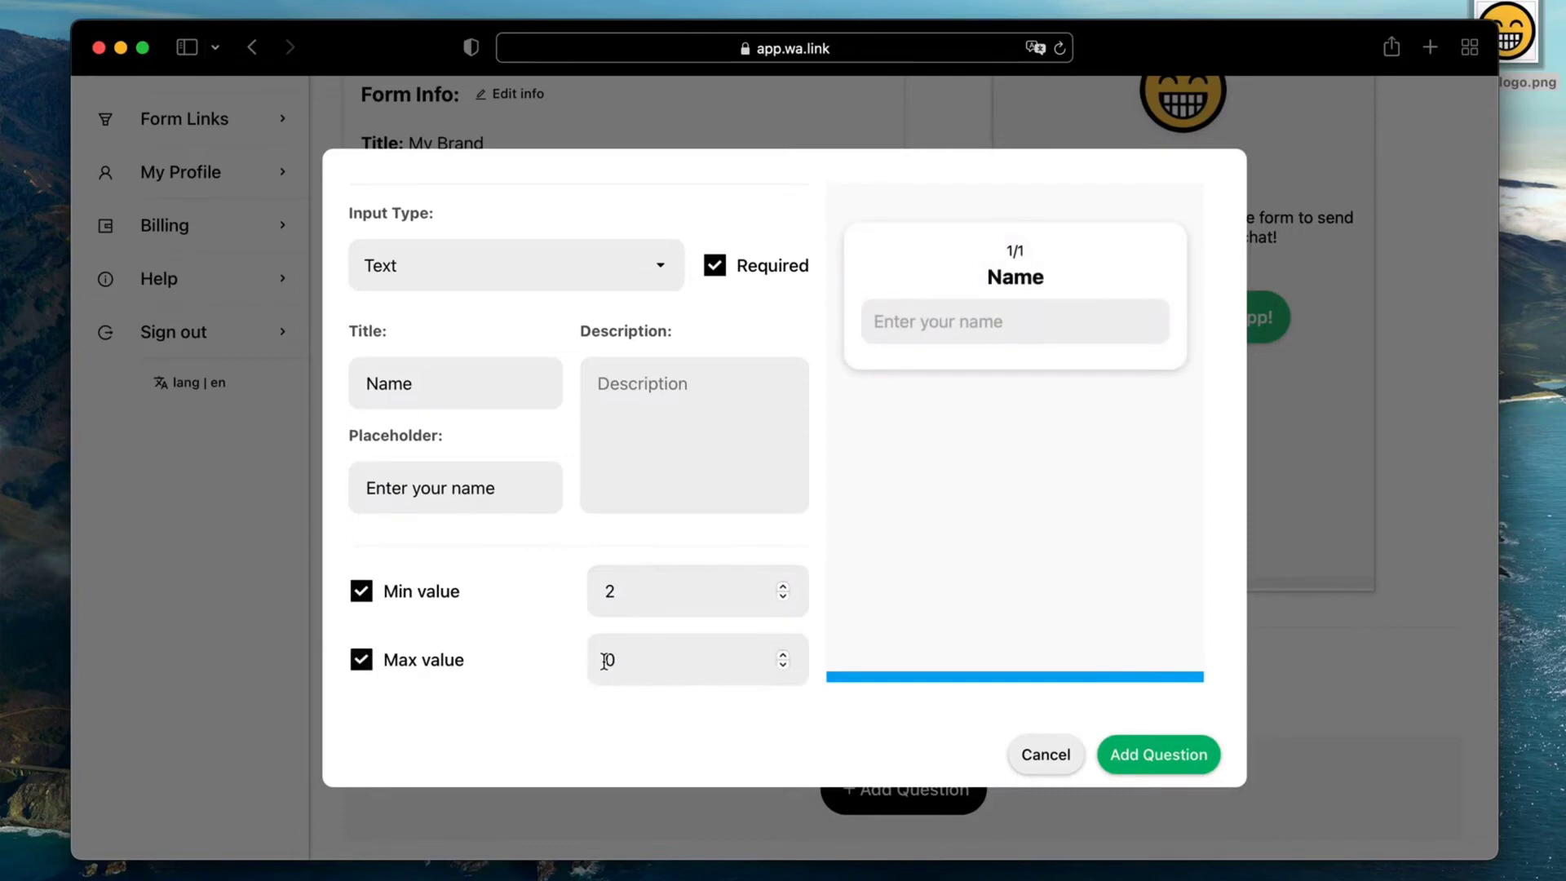
click(607, 659)
text(2)
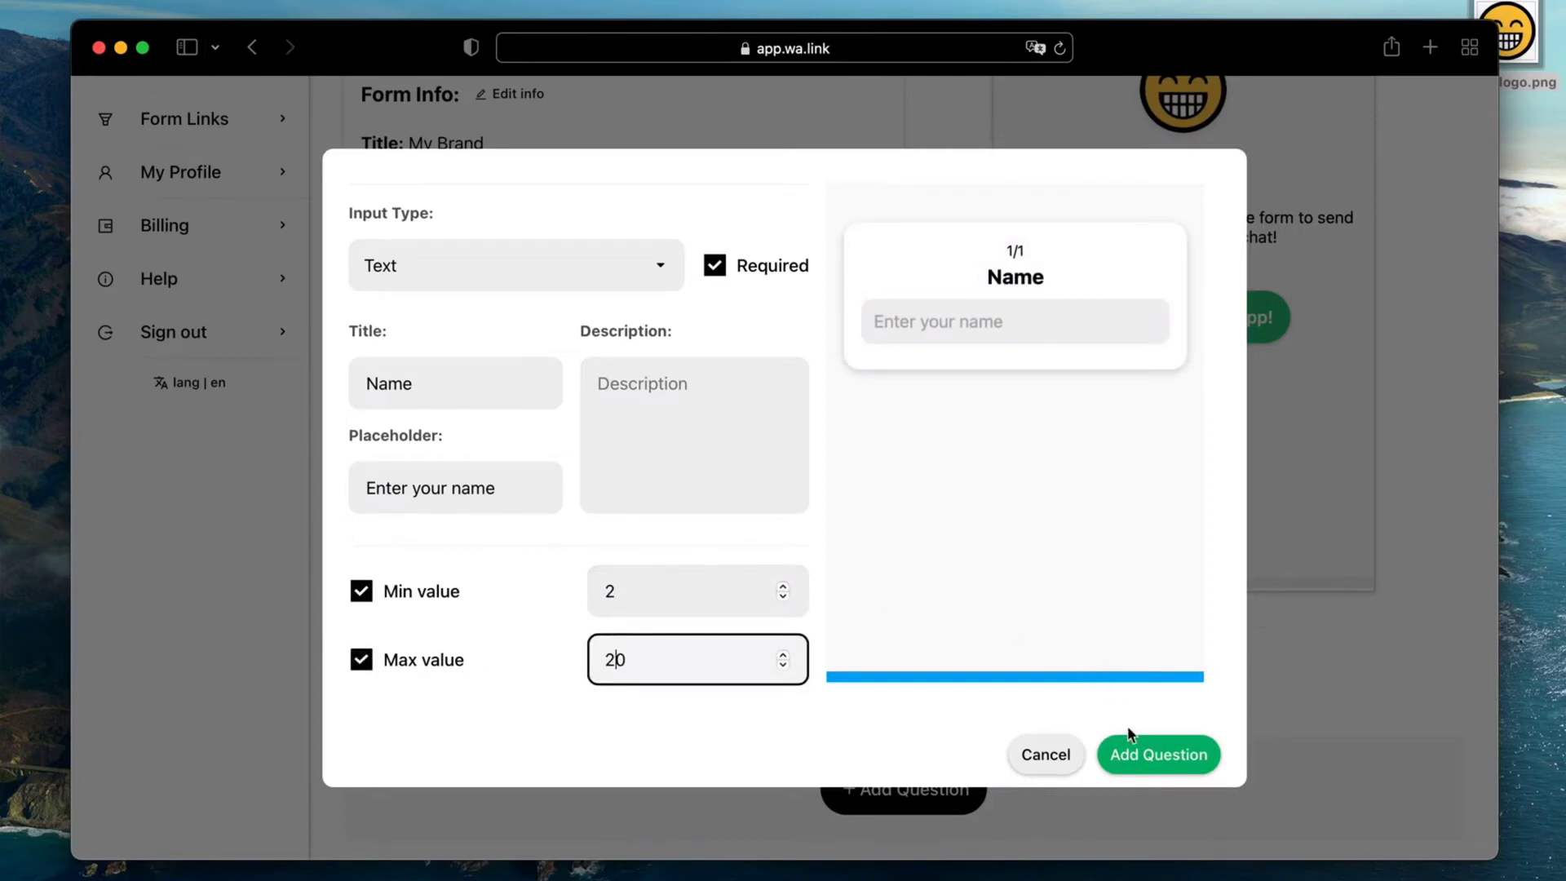
click(1138, 754)
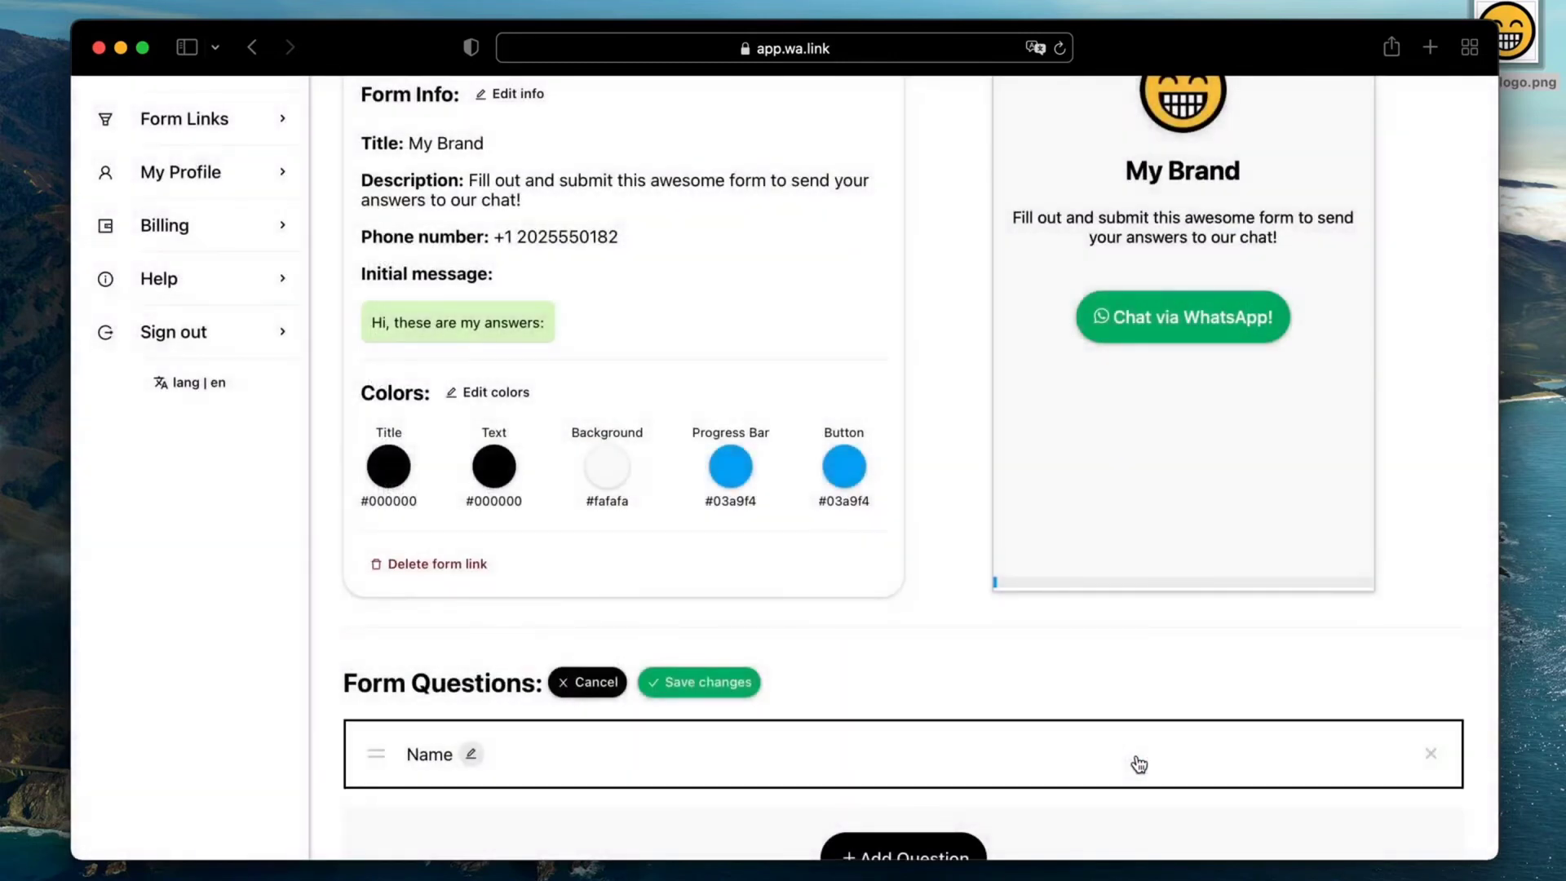
click(715, 682)
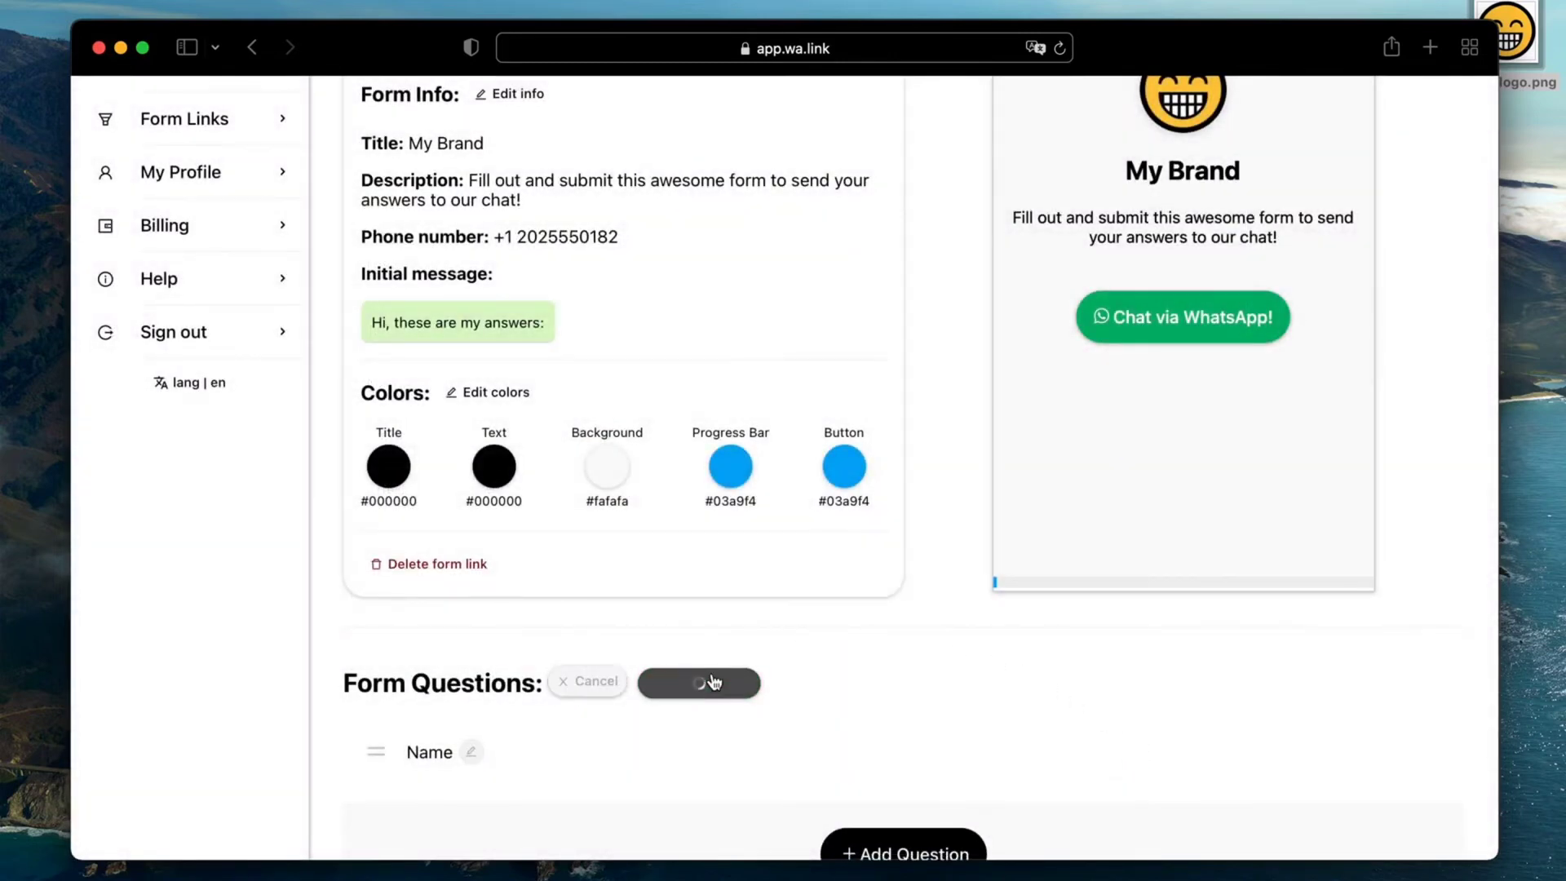
Step: Reopen the saved Name question in editing mode to review its settings
click(698, 751)
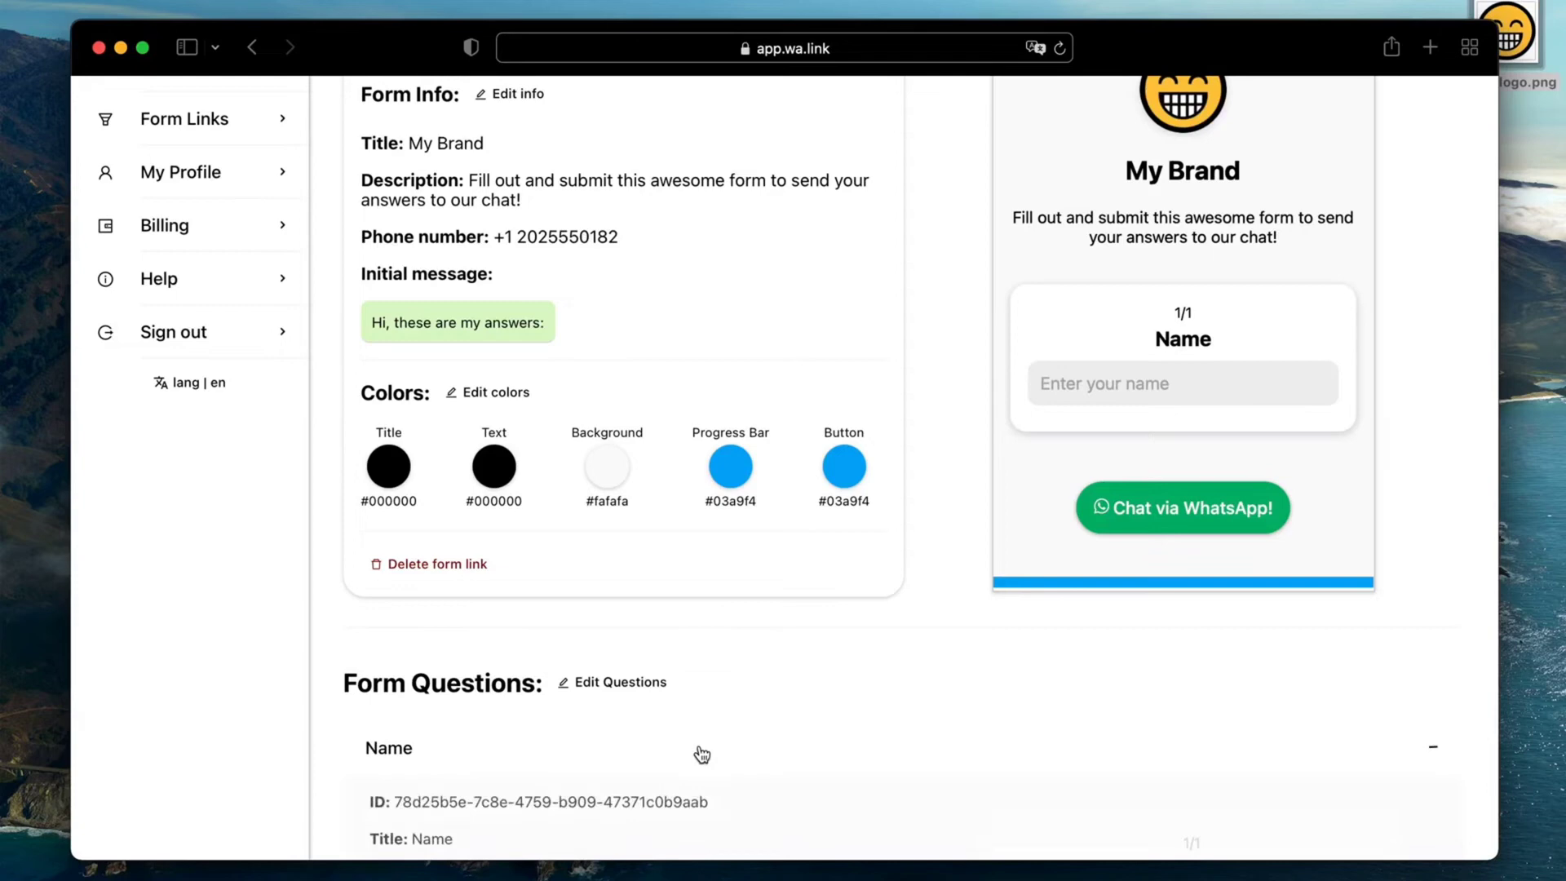
scroll(701, 755, down, 3)
scroll(701, 754, down, 2)
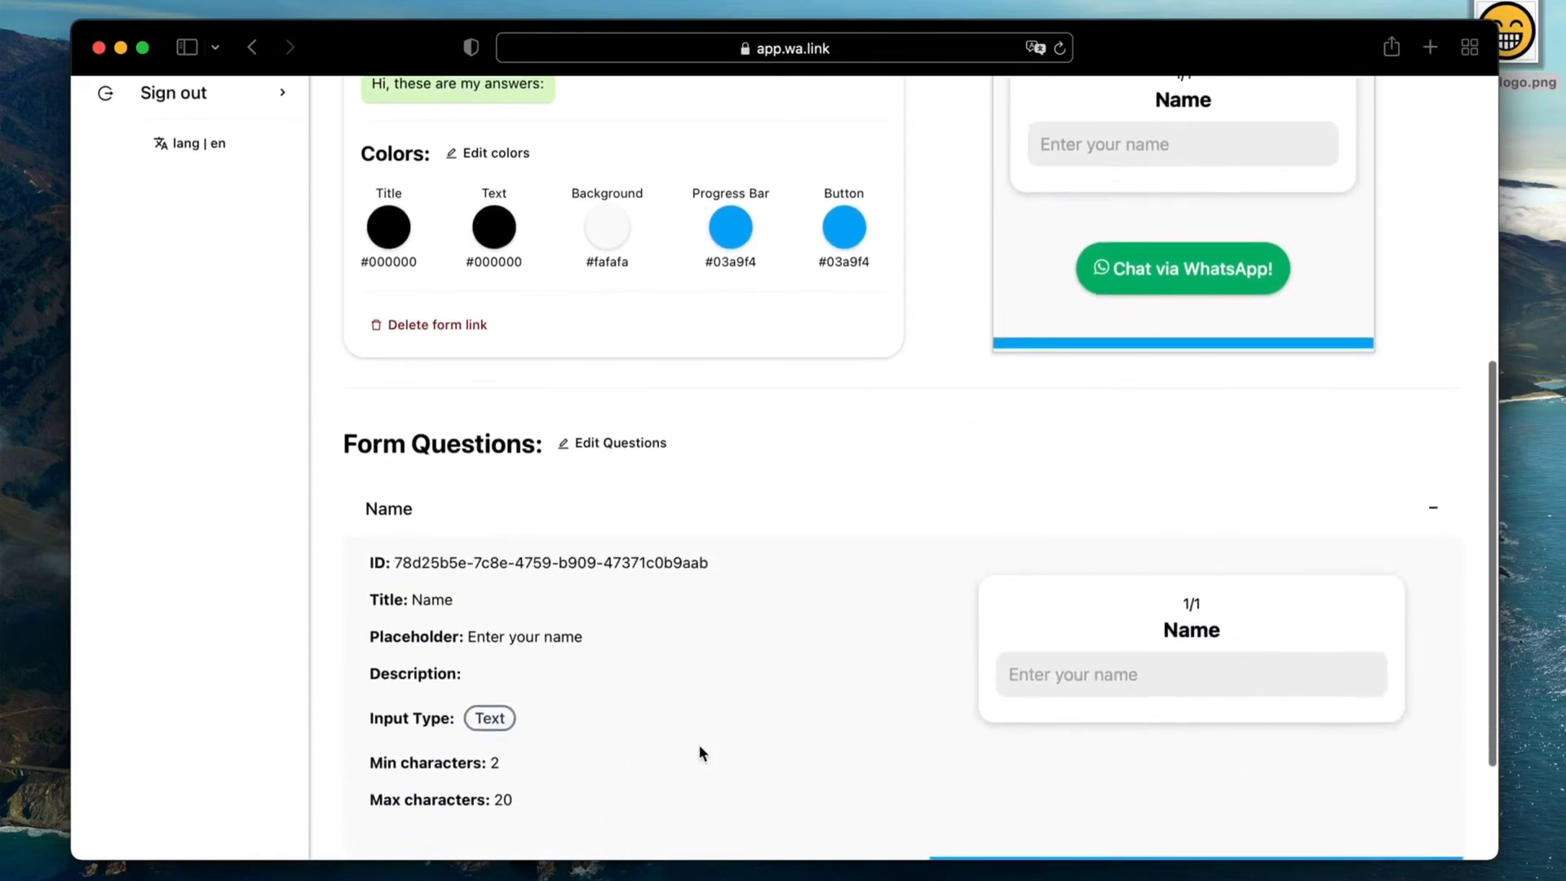
click(612, 445)
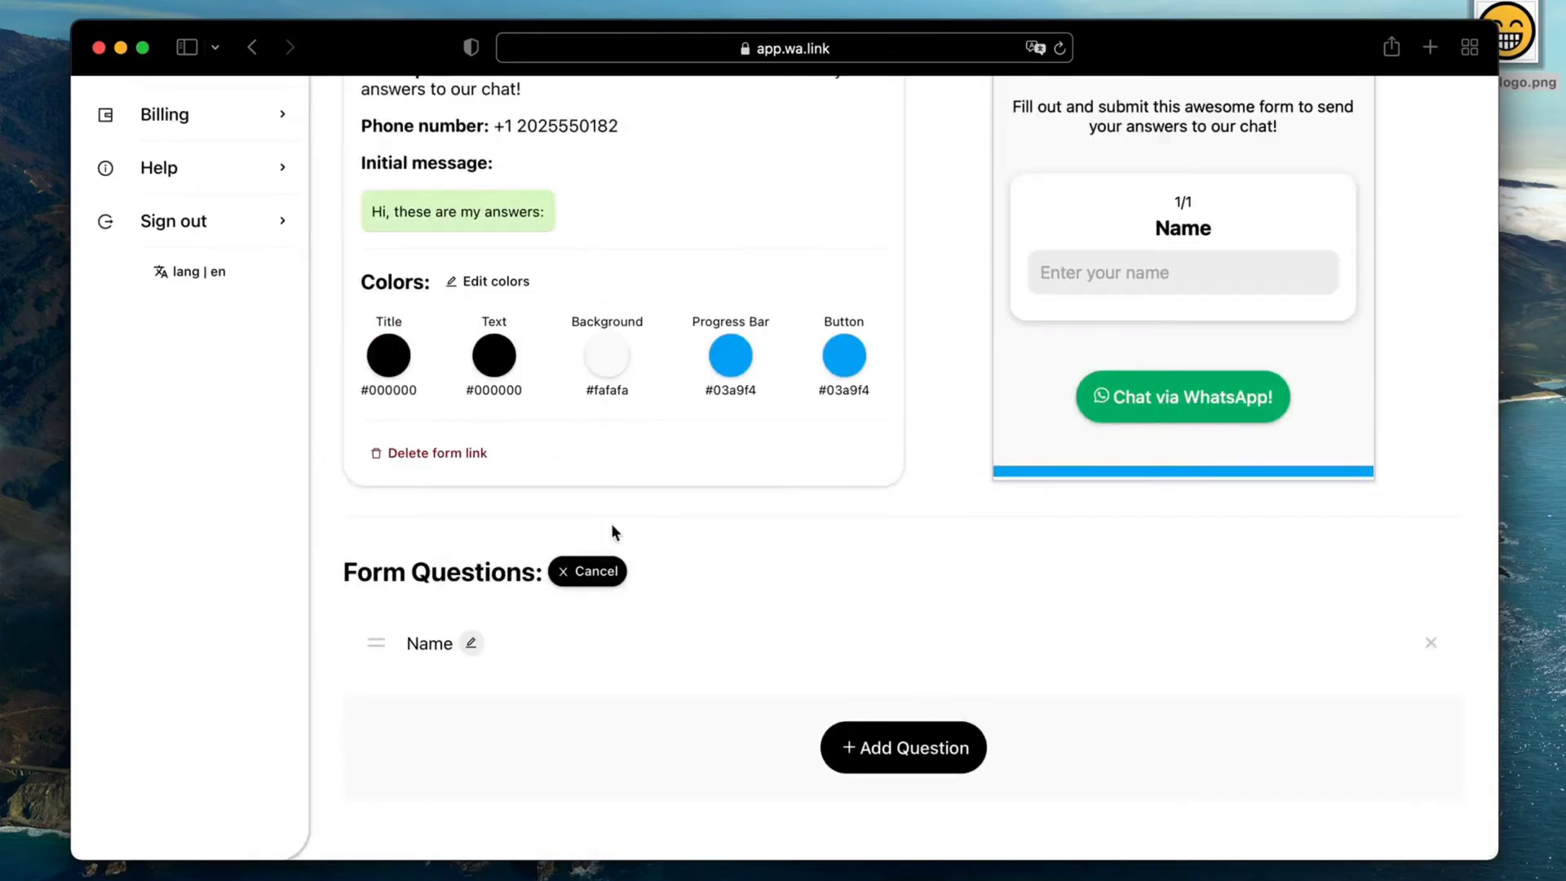
click(478, 650)
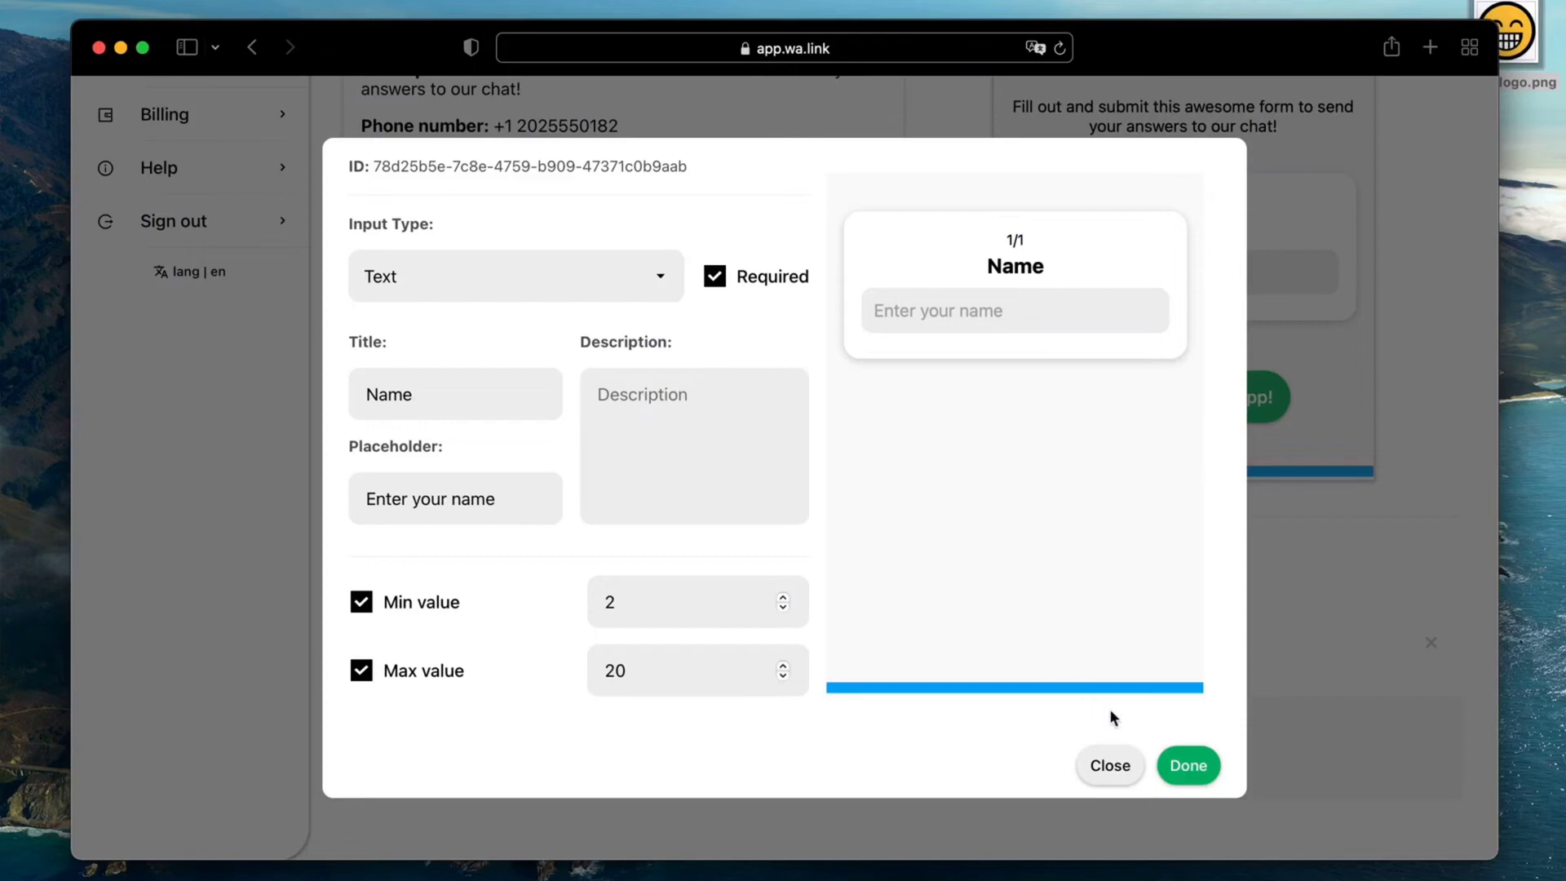
click(1173, 769)
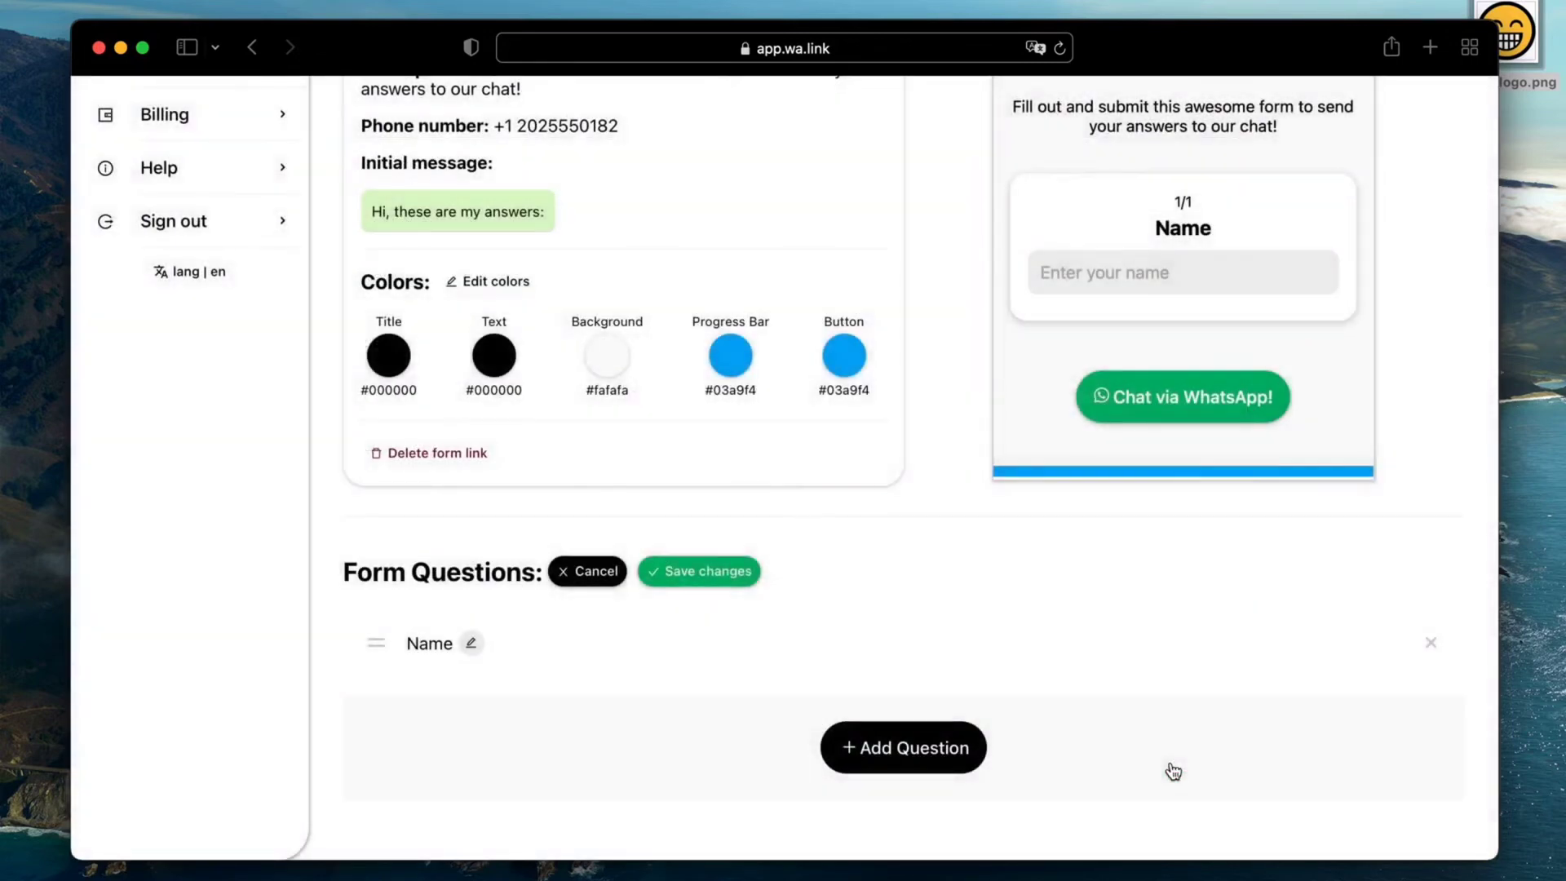
Step: Add a Number question titled 'Age' with a minimum value of 18
click(920, 752)
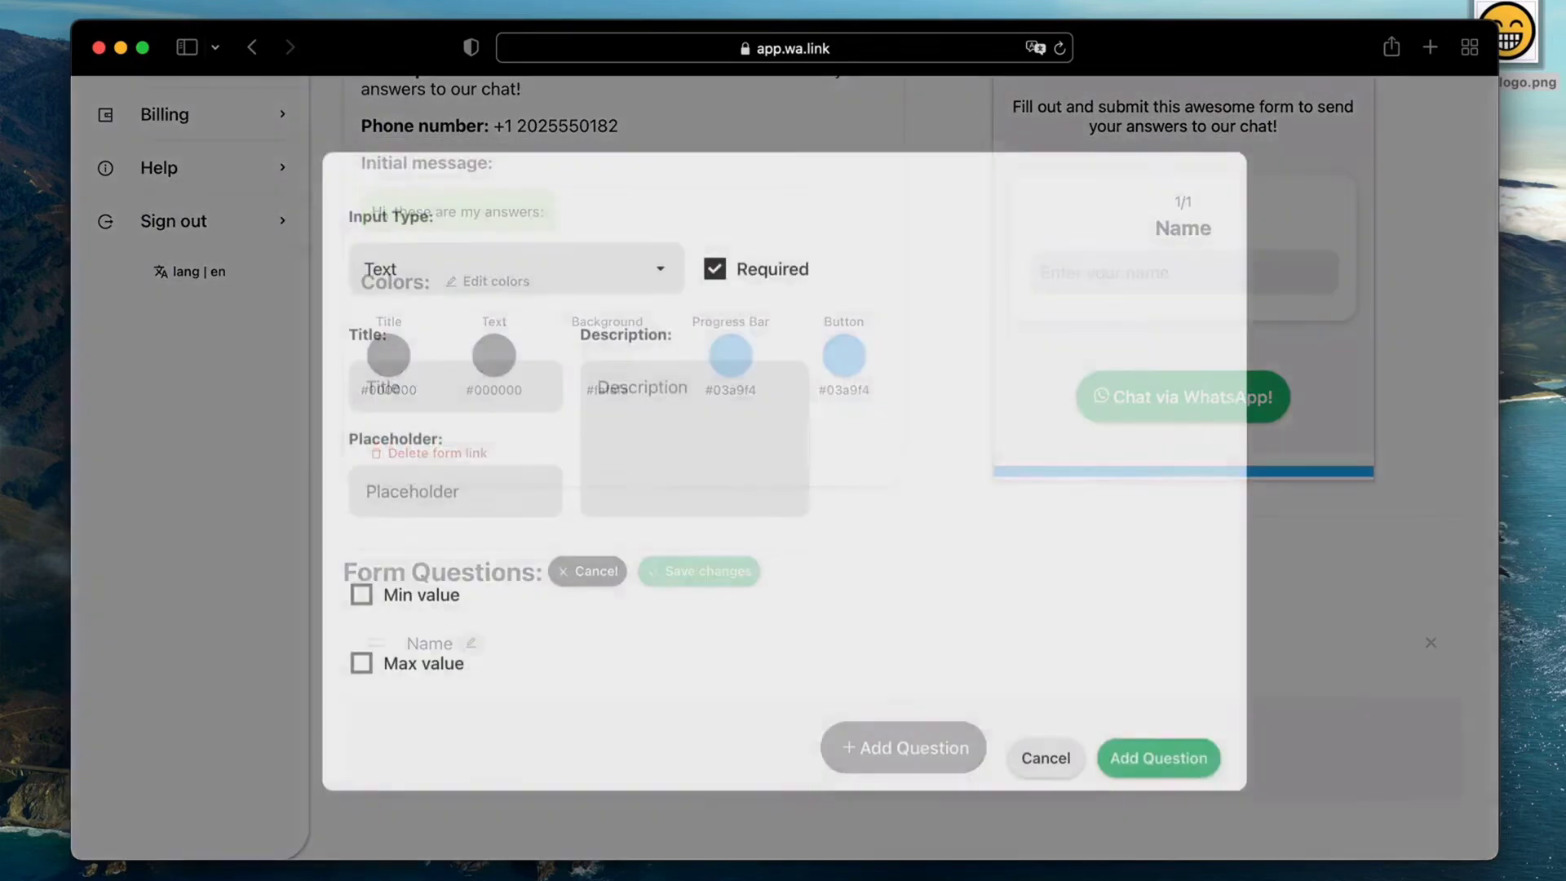
click(517, 286)
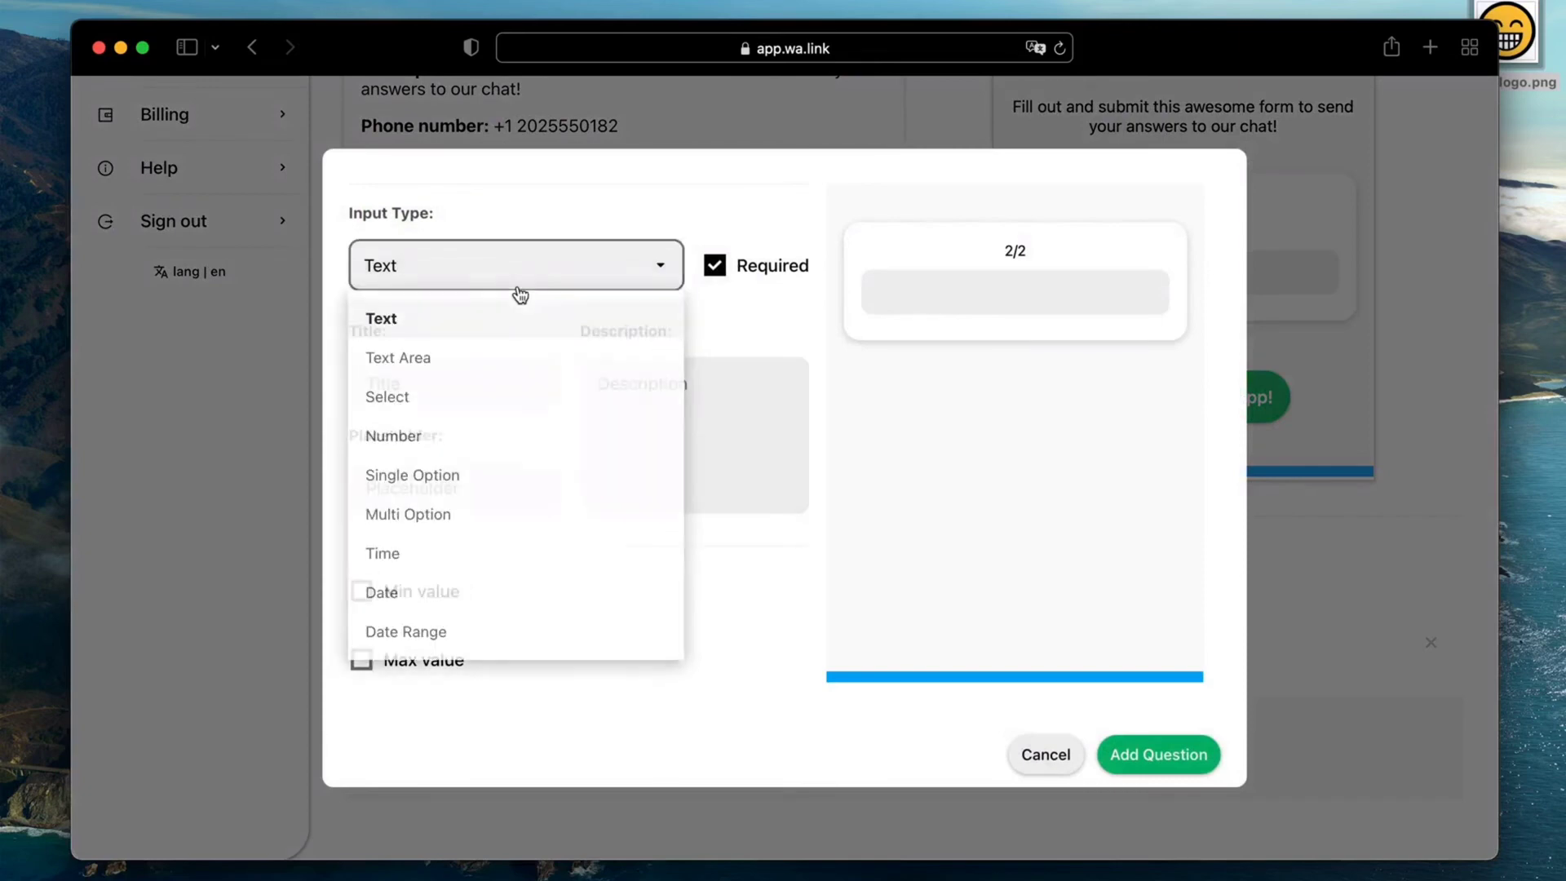
click(506, 436)
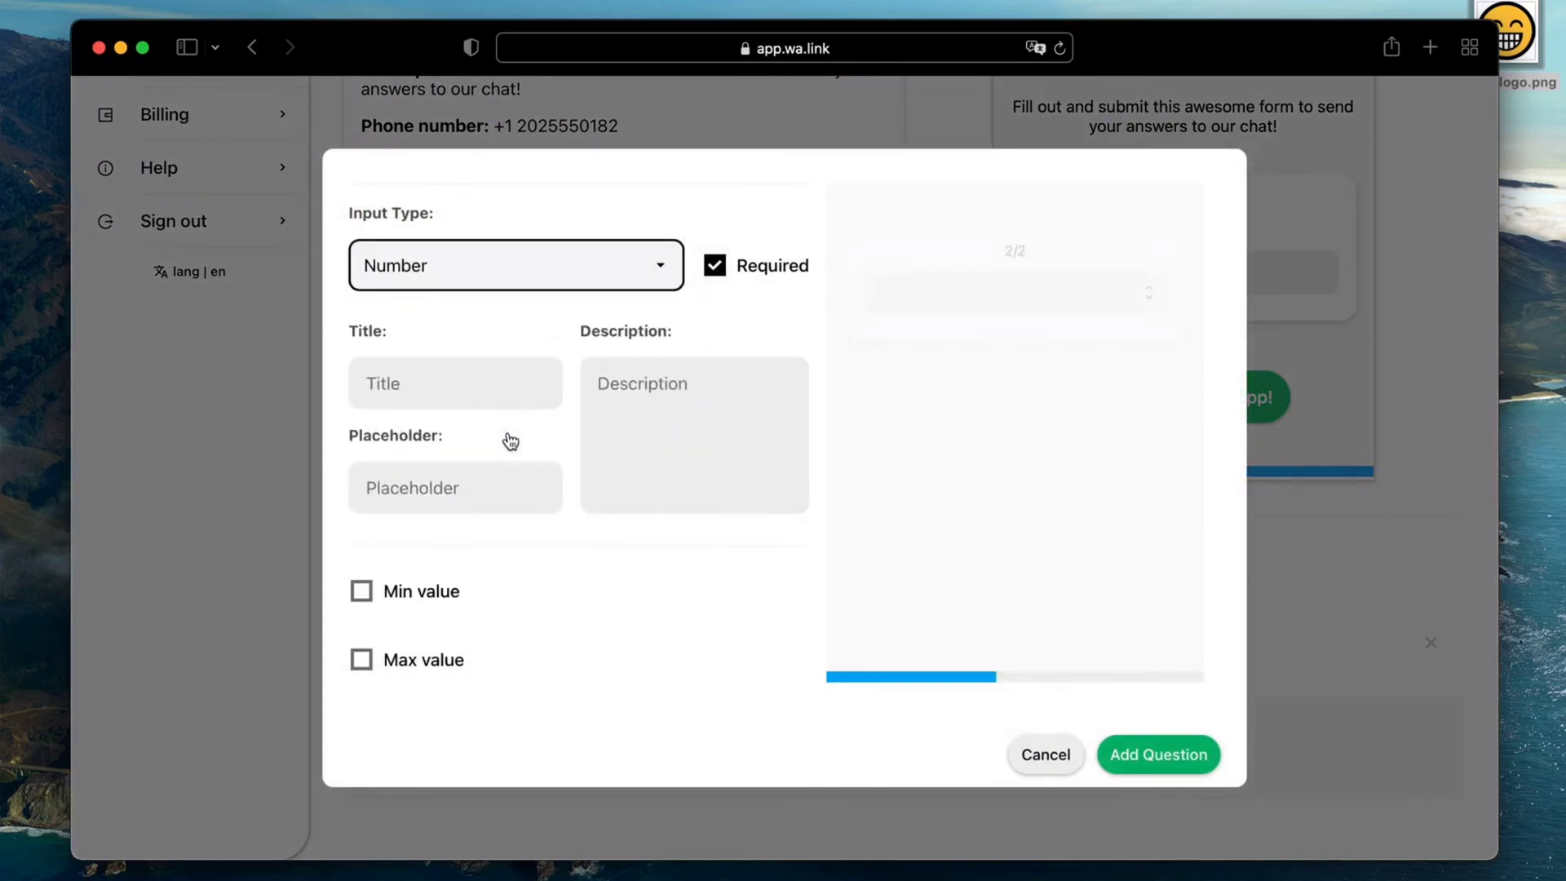
click(483, 386)
text(Age)
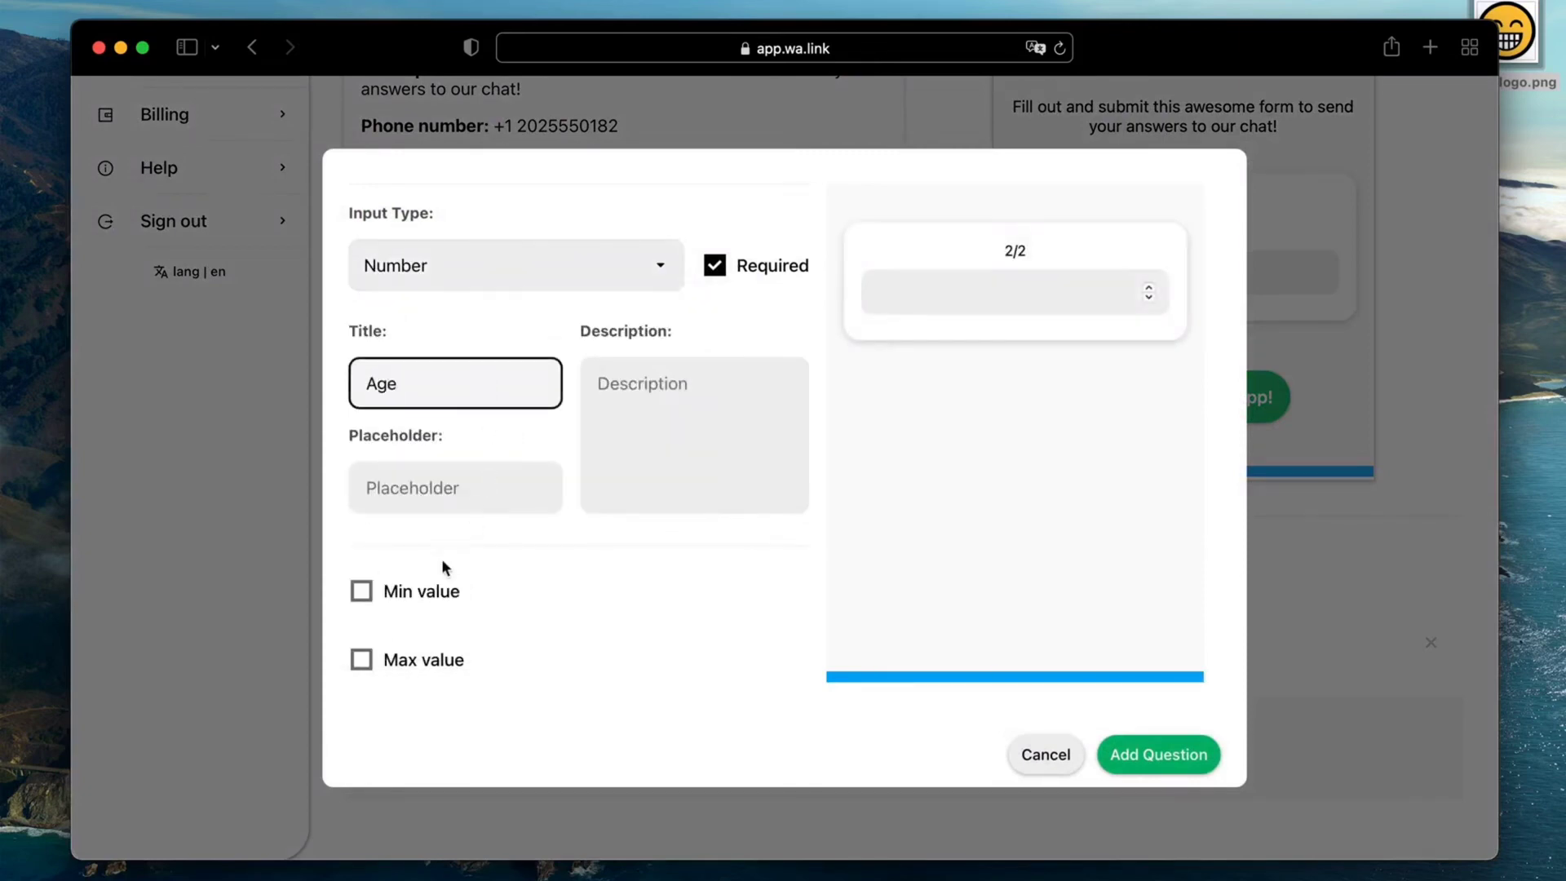
click(363, 591)
click(622, 591)
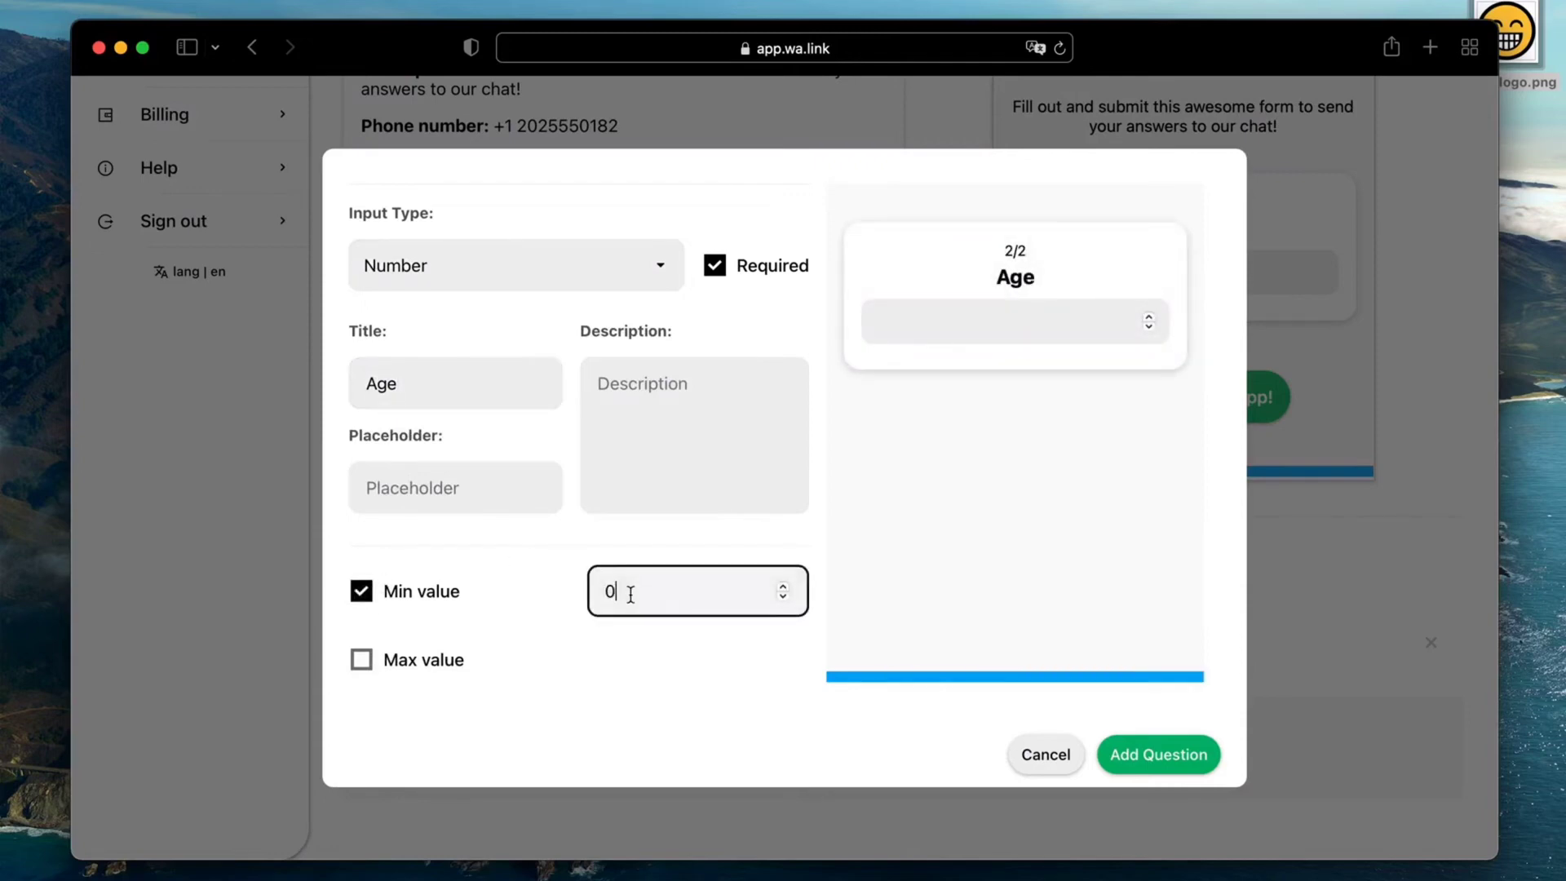
key(BackSpace)
click(1163, 753)
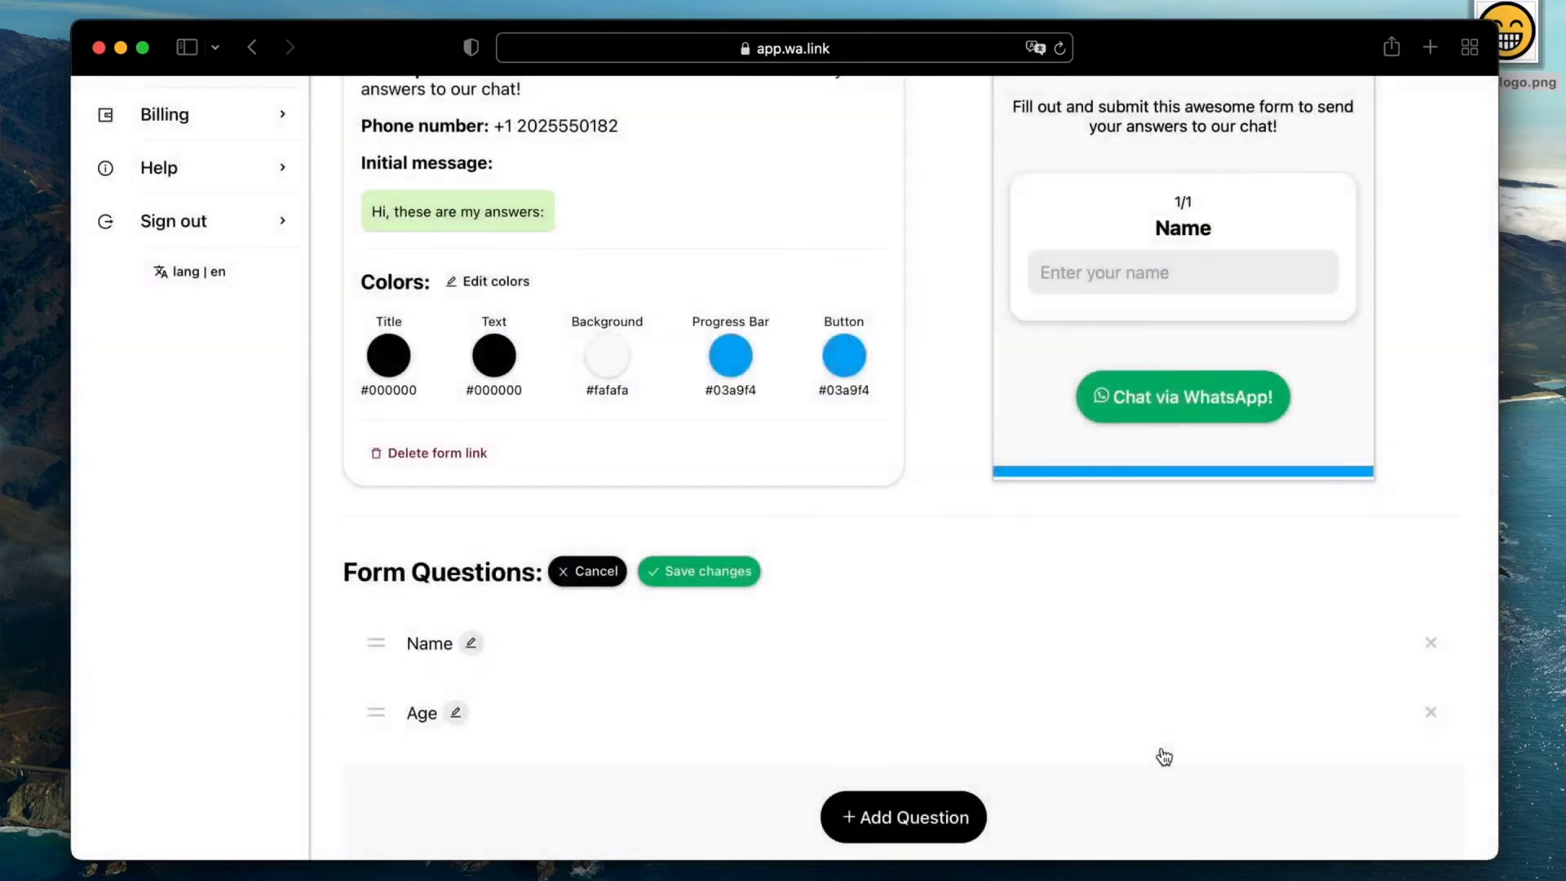
Step: Start a Single Option question 'Services' described 'Select the service you are interested in'
click(949, 817)
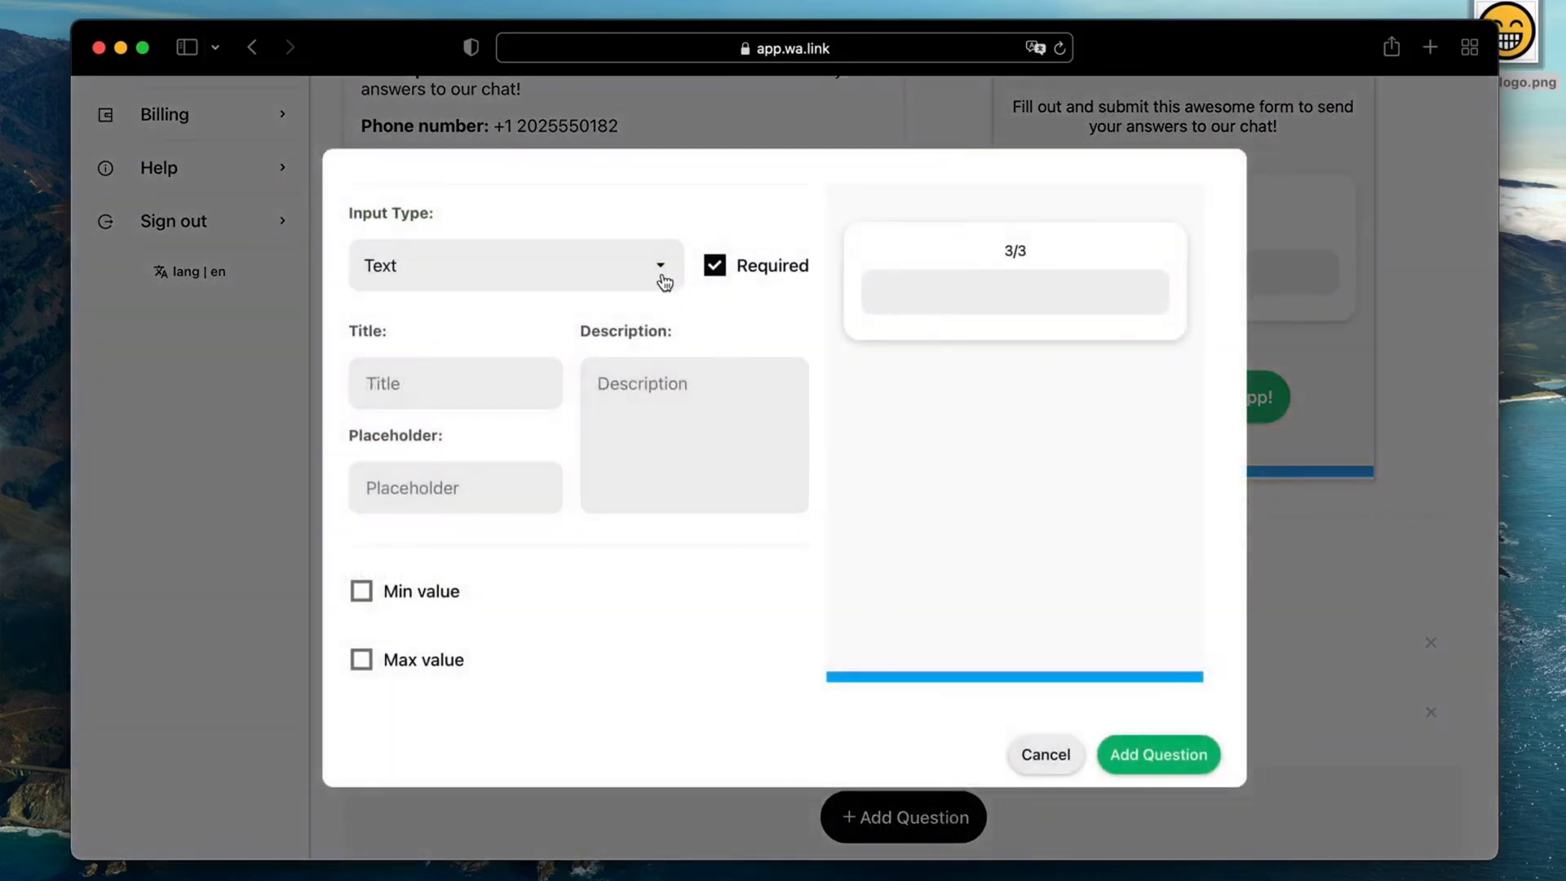
click(662, 275)
click(621, 477)
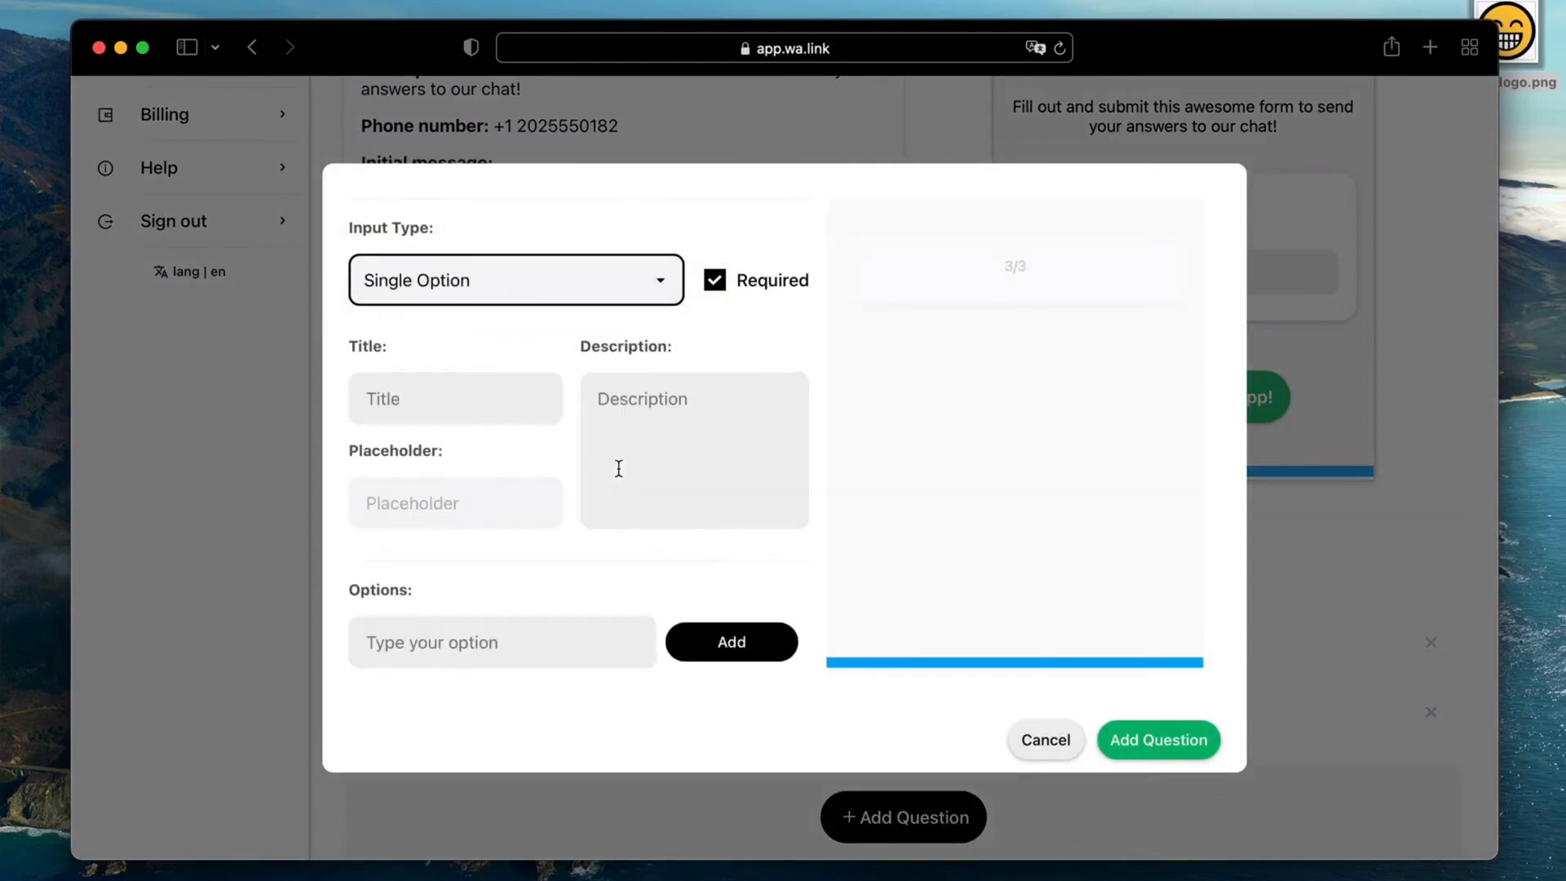
click(509, 413)
text(Ser)
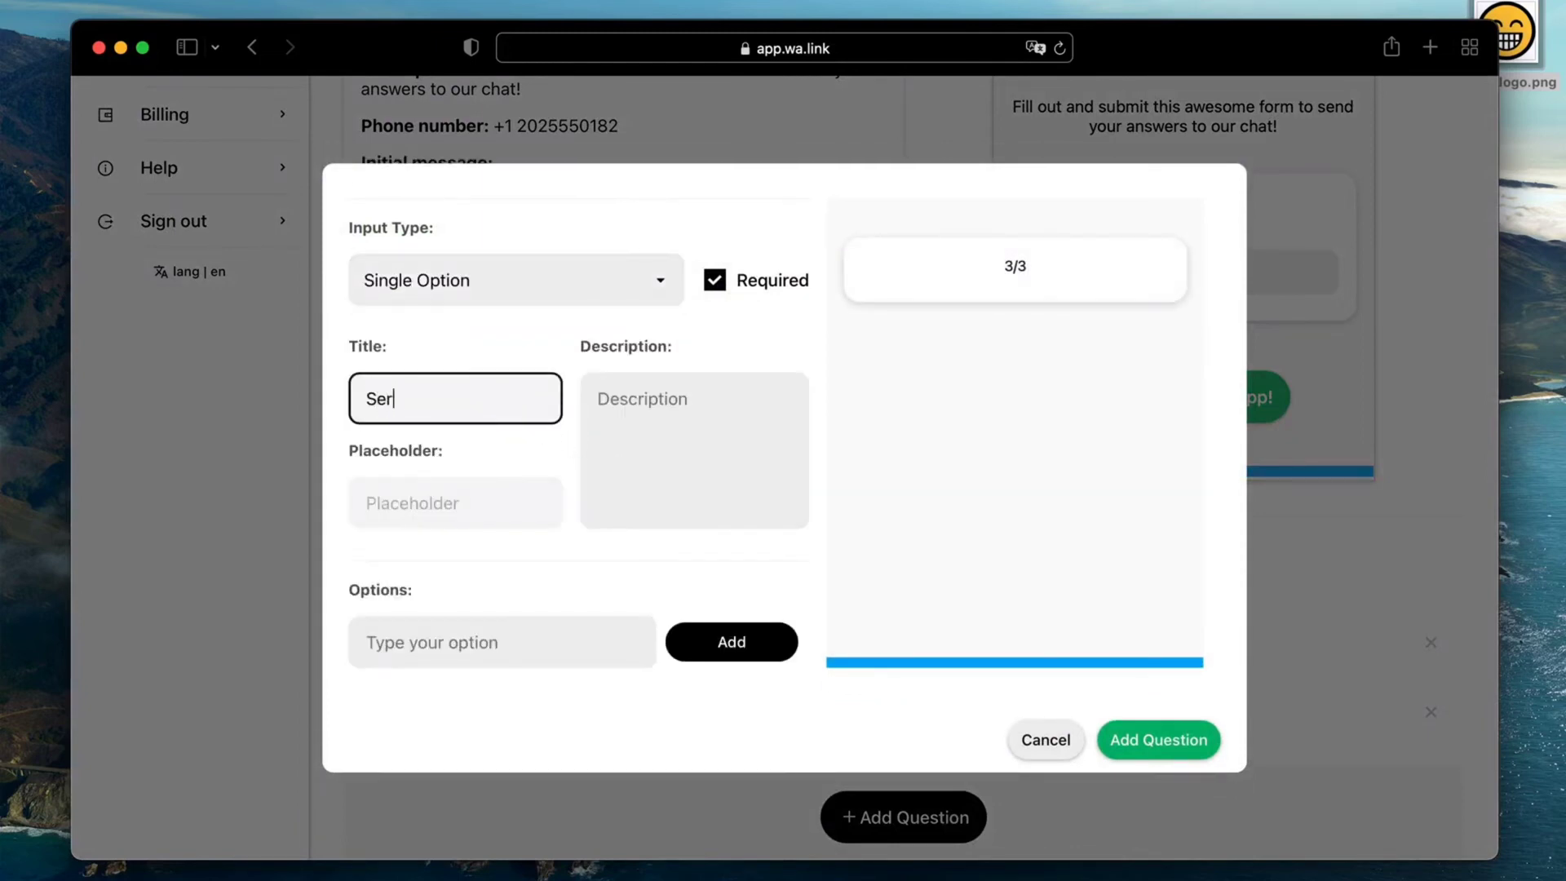
text(vices)
click(653, 408)
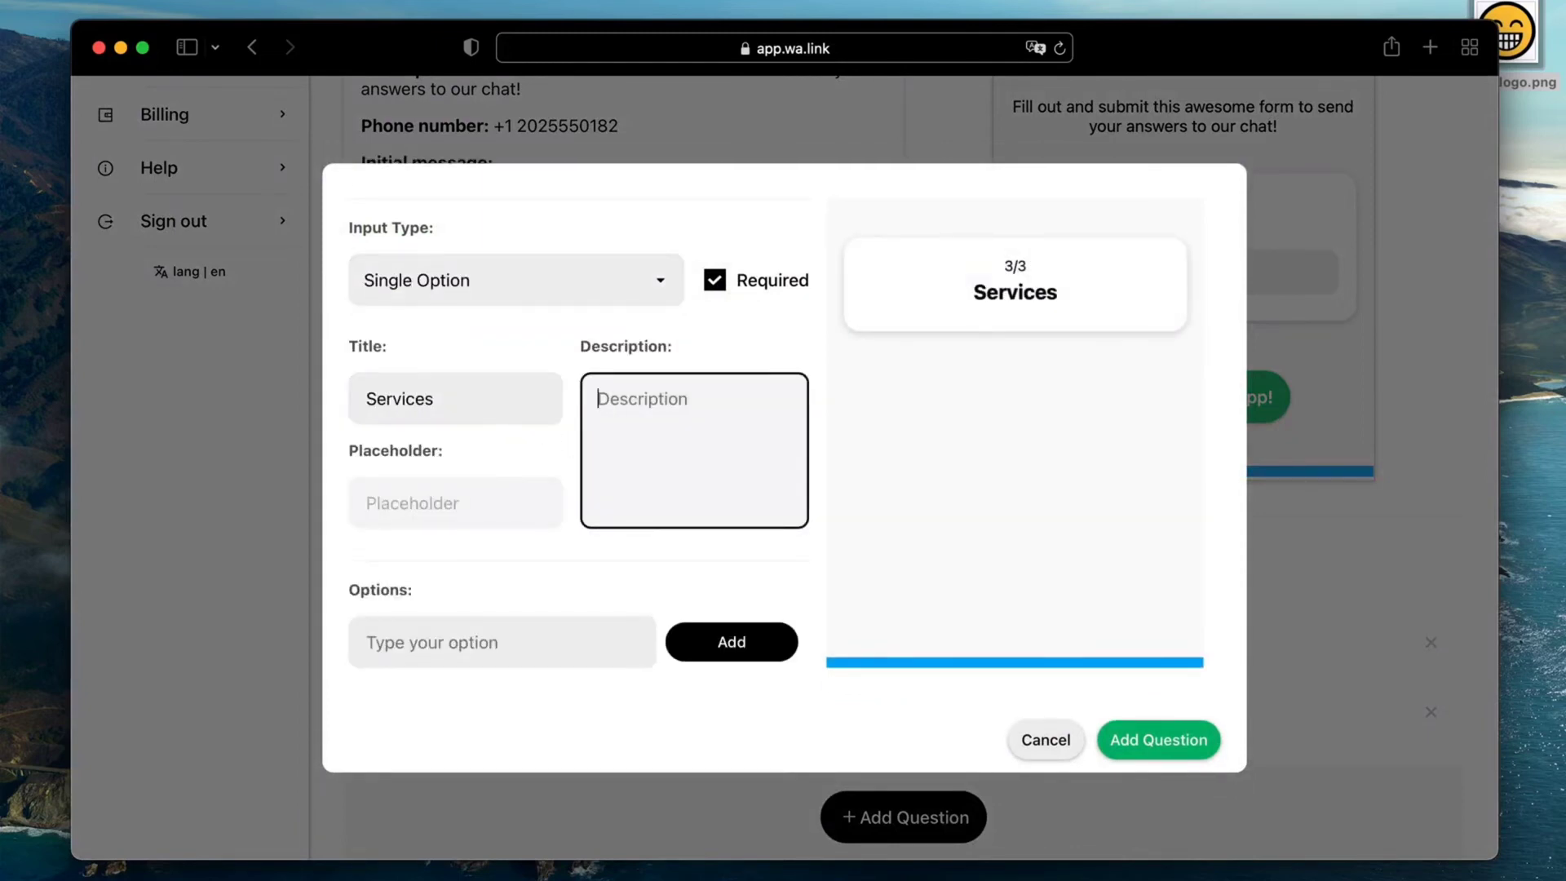
text(Select the service you are interested in)
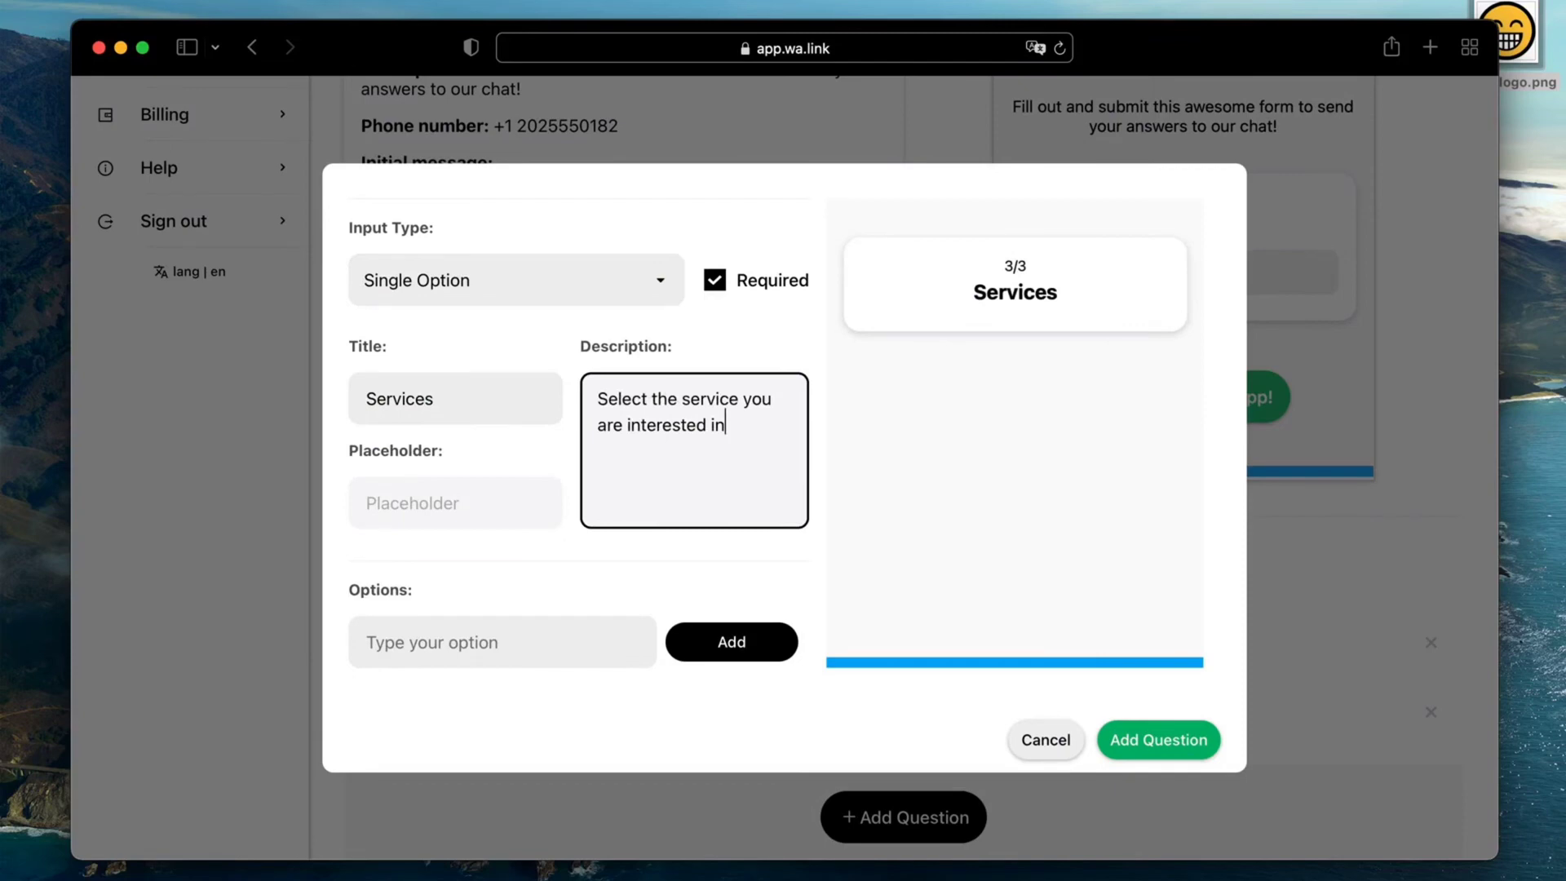
Step: Give Services the choices Option 1, Option 2 and Option 3, and add the question
click(517, 642)
text(Option)
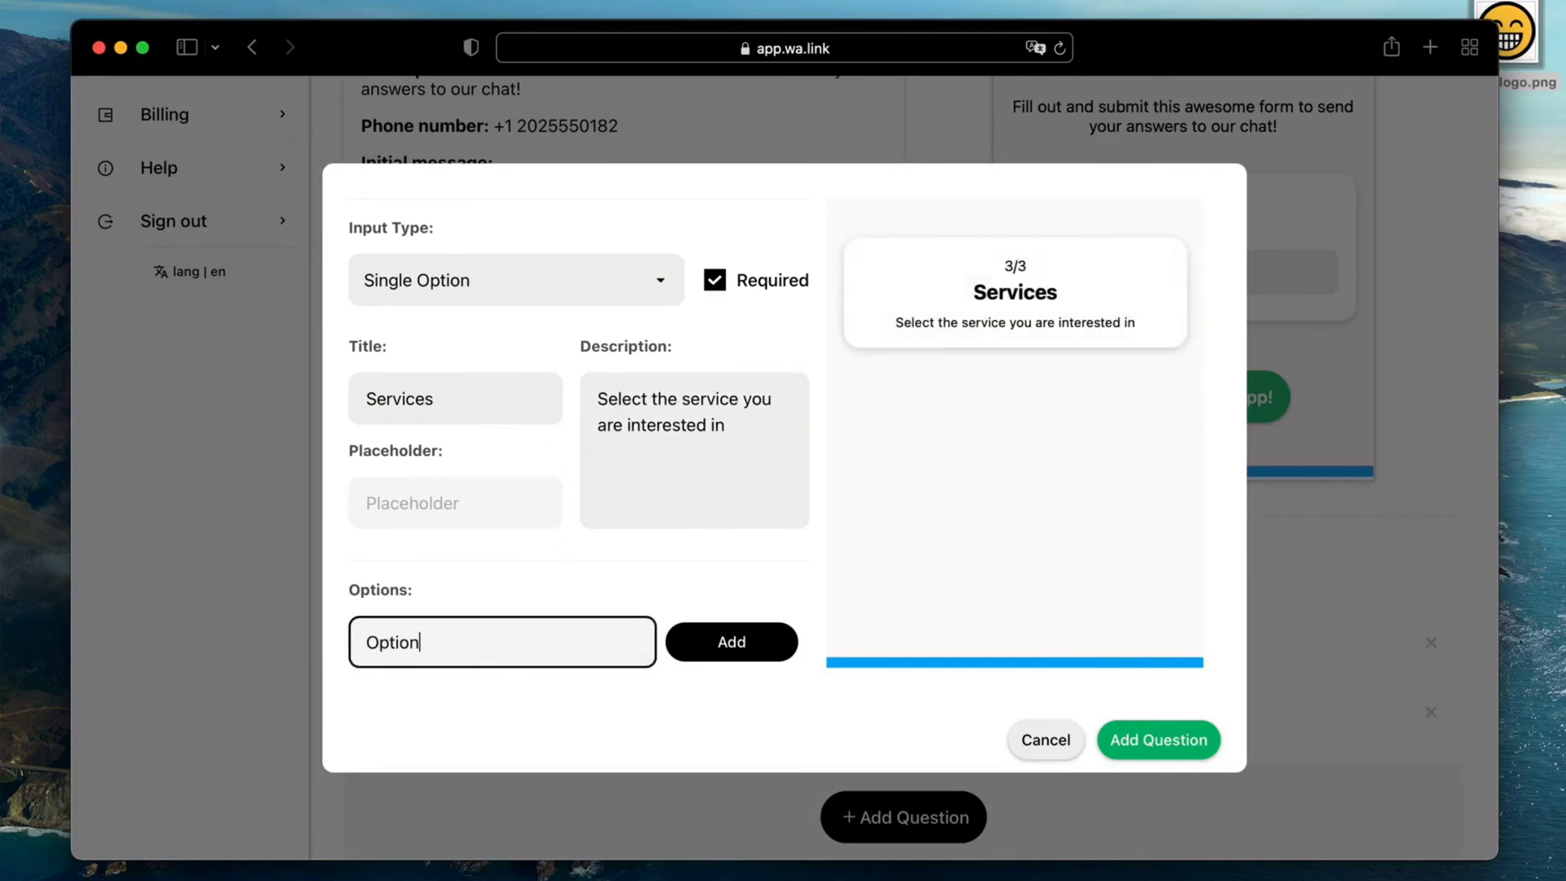
key(super+a)
click(420, 642)
click(703, 645)
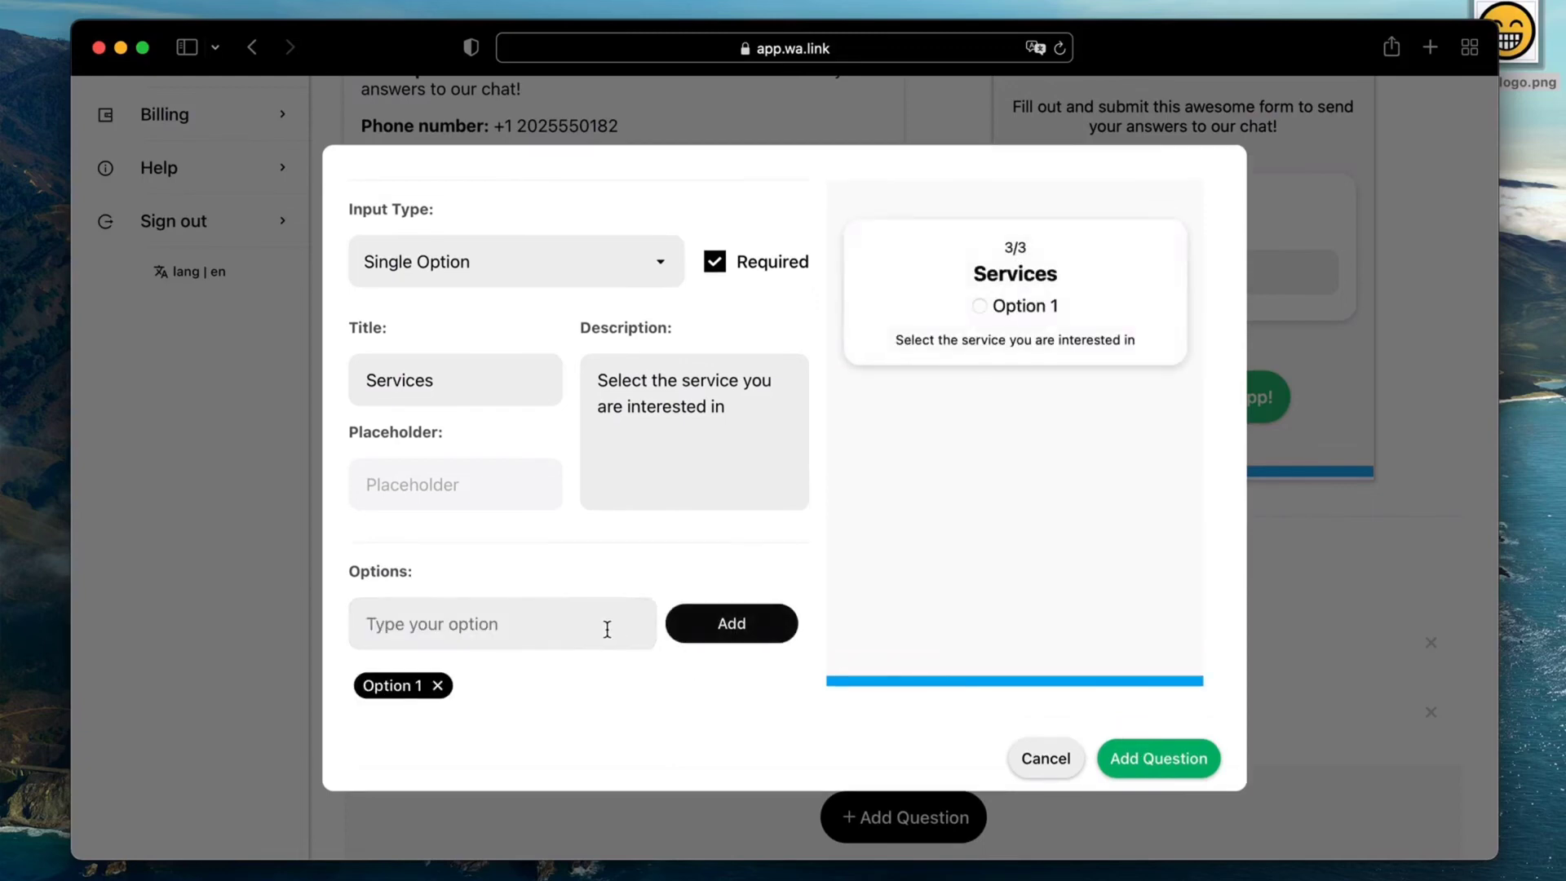
click(605, 629)
text(Option 2)
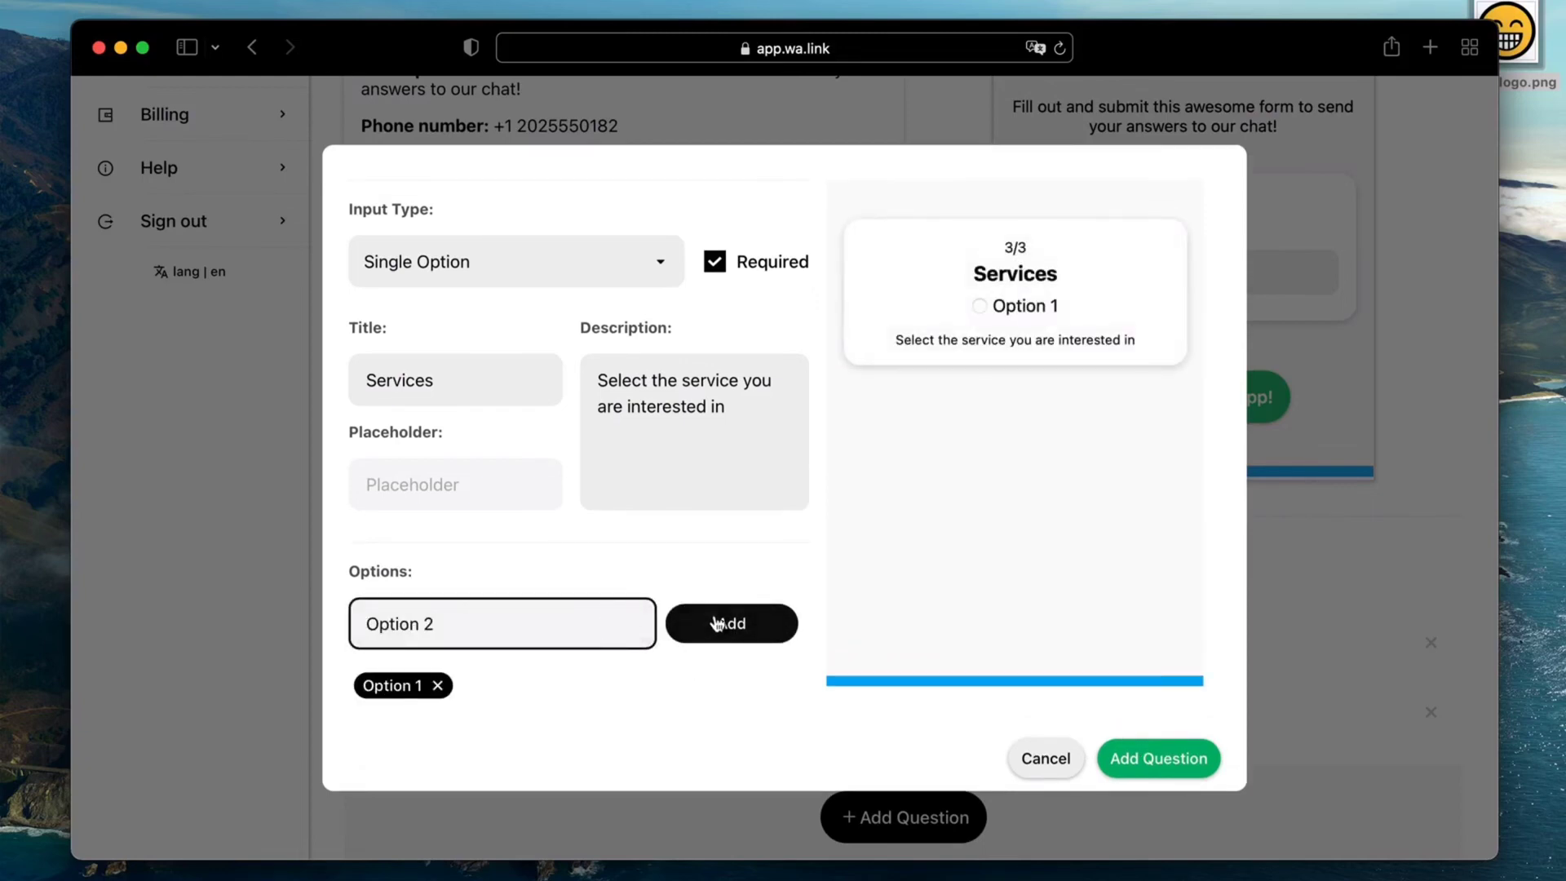
click(723, 624)
click(601, 616)
text(Option3)
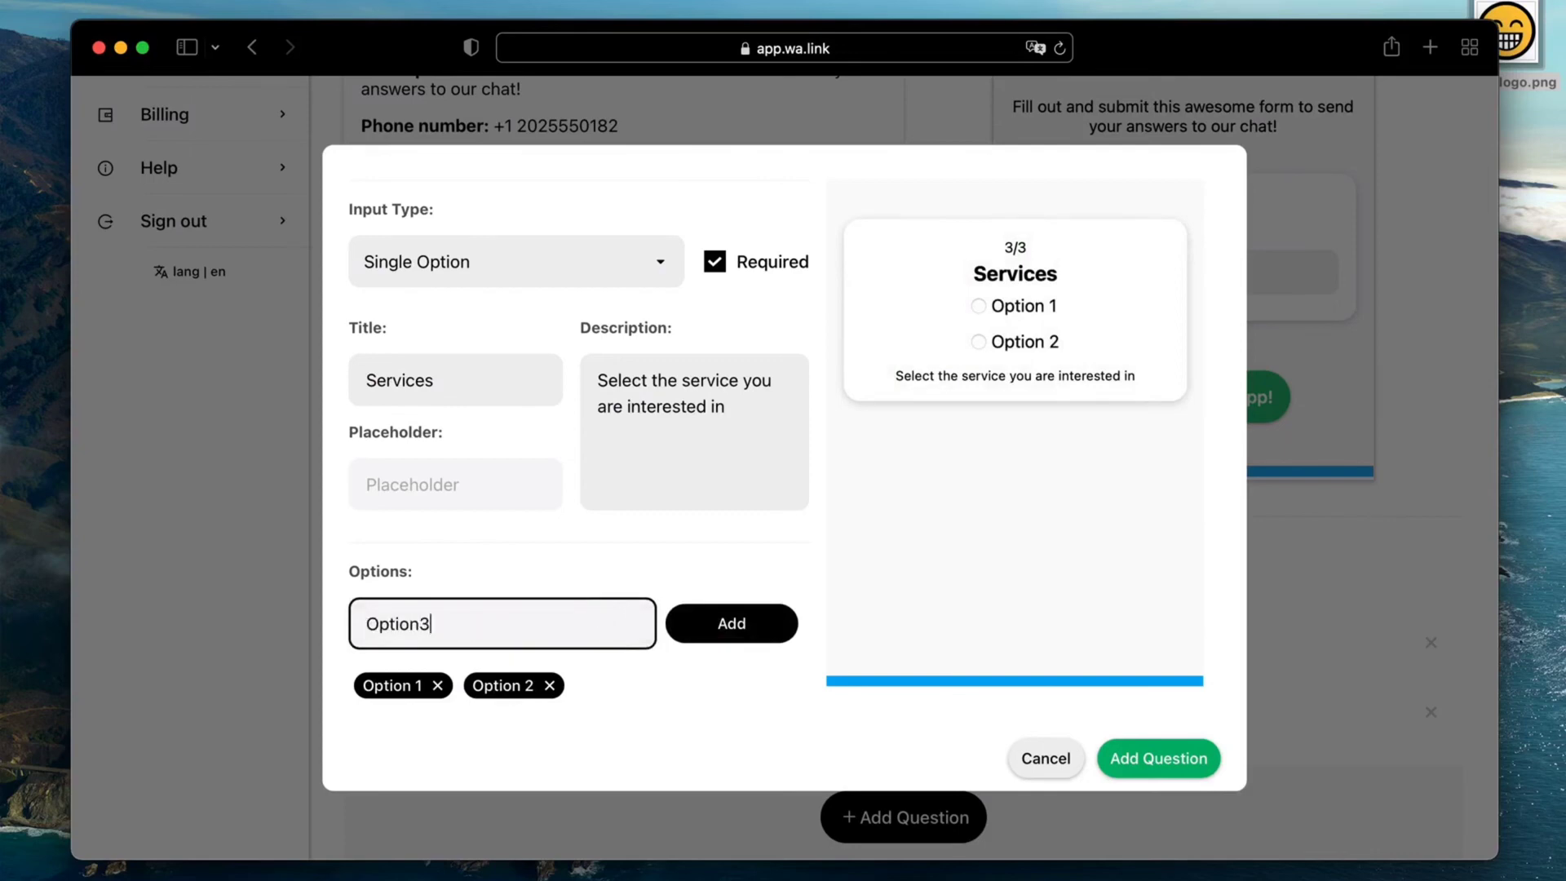
click(684, 630)
click(1122, 744)
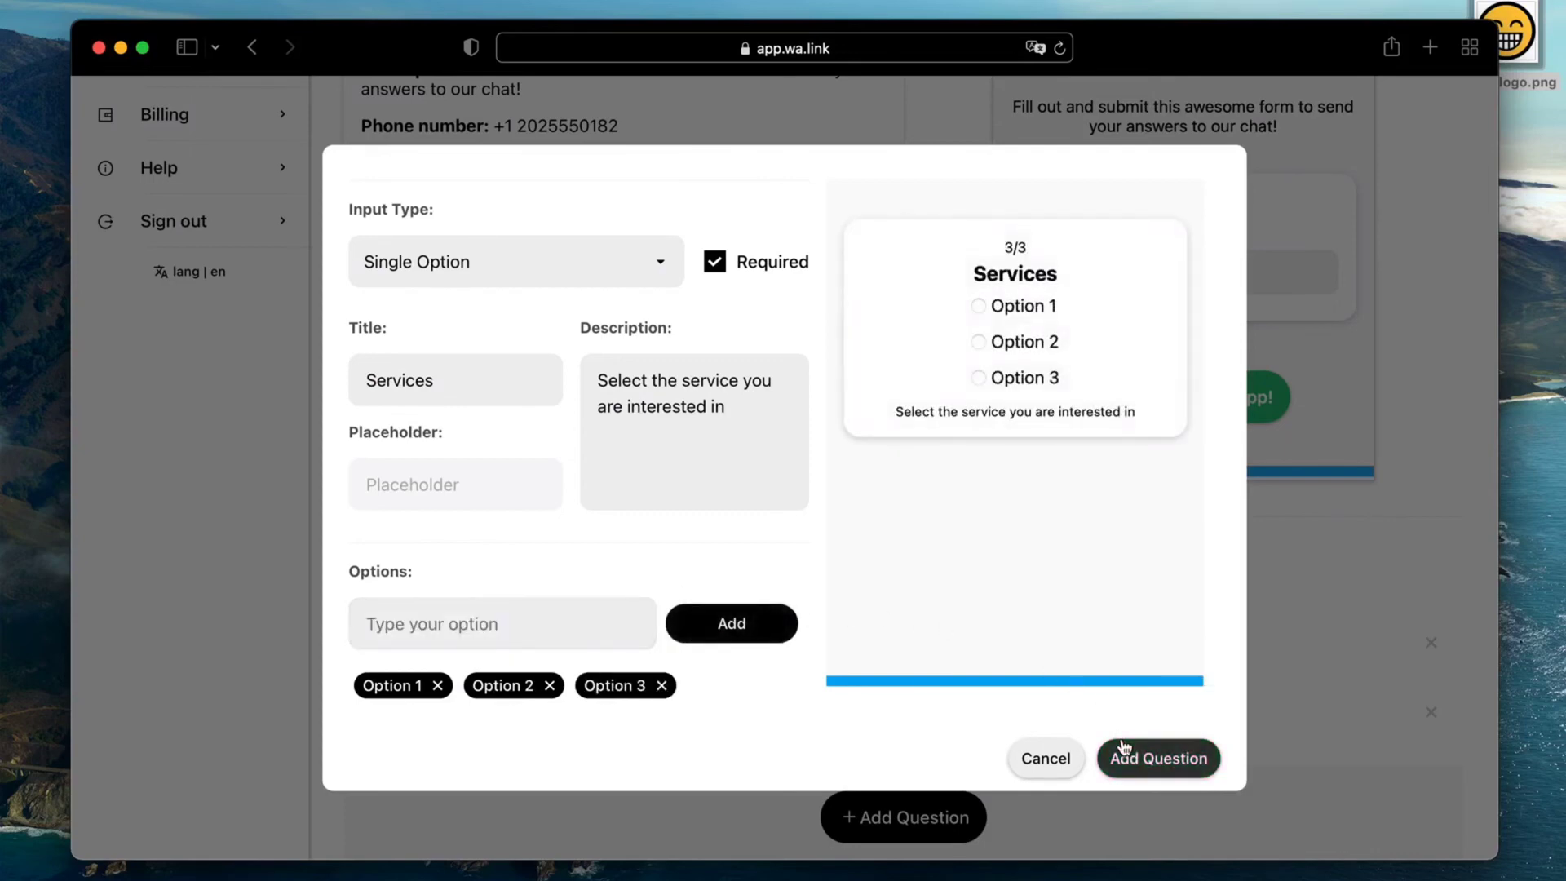
Step: Add an optional Date question described 'When would you like to visit?' and save all questions
scroll(1125, 746, down, 3)
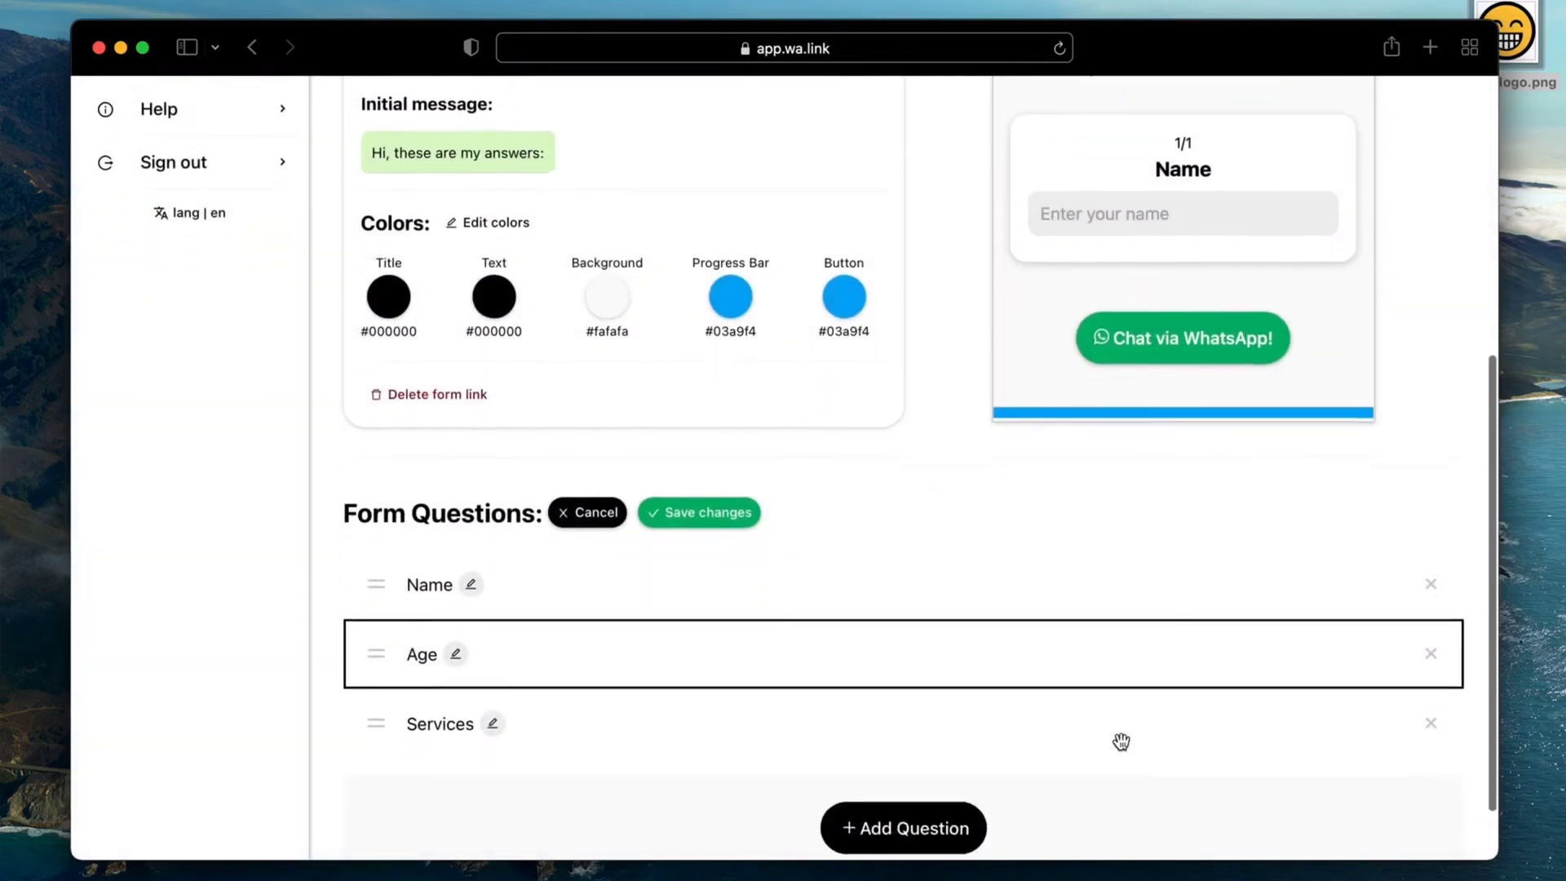
click(945, 782)
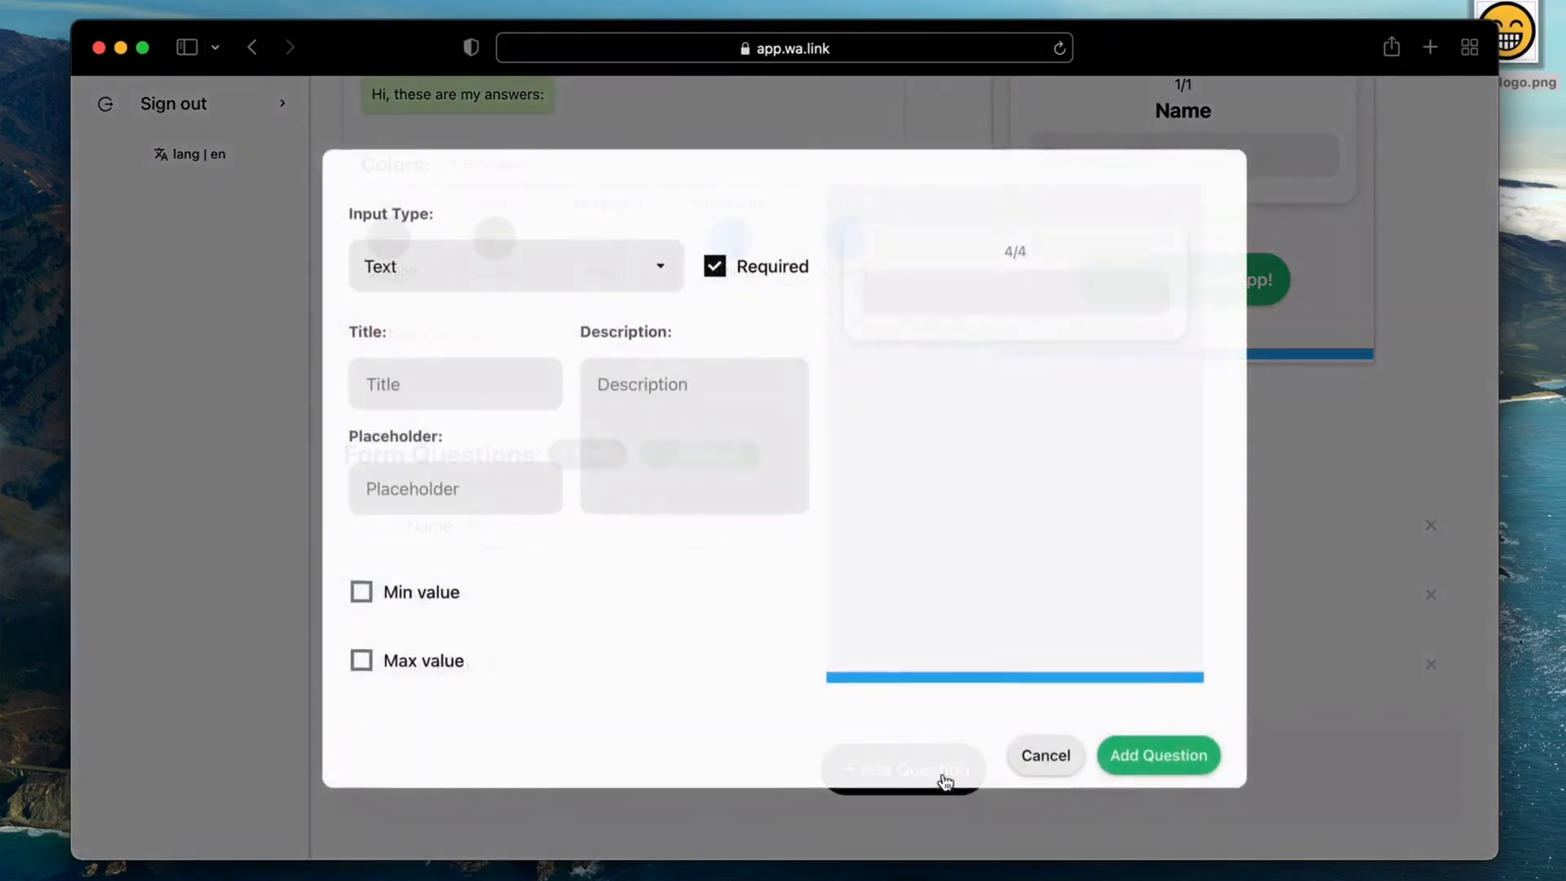
click(657, 263)
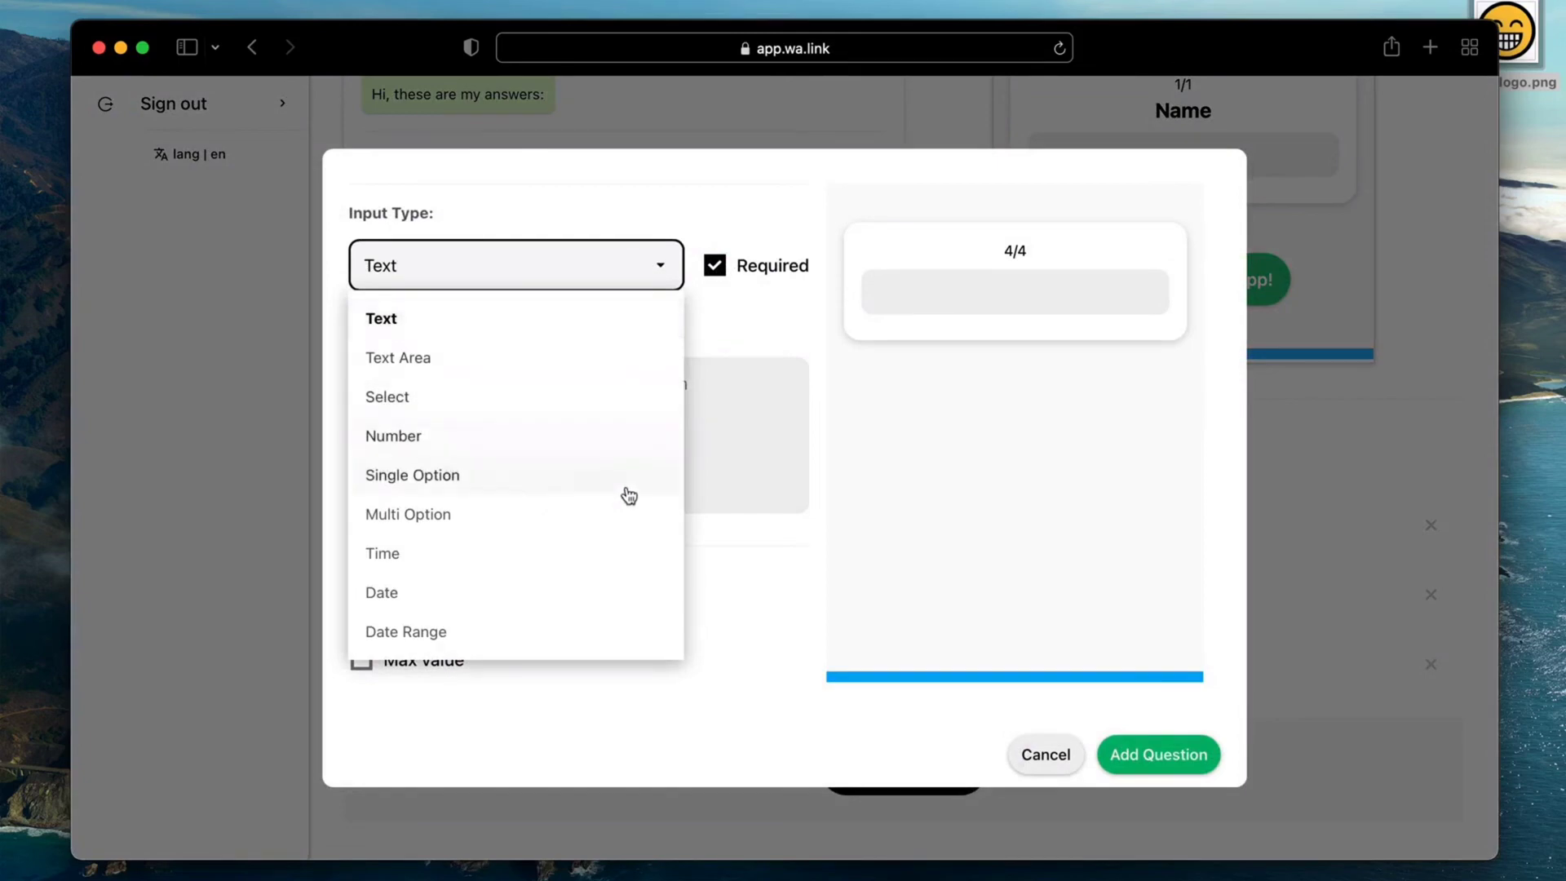
click(584, 600)
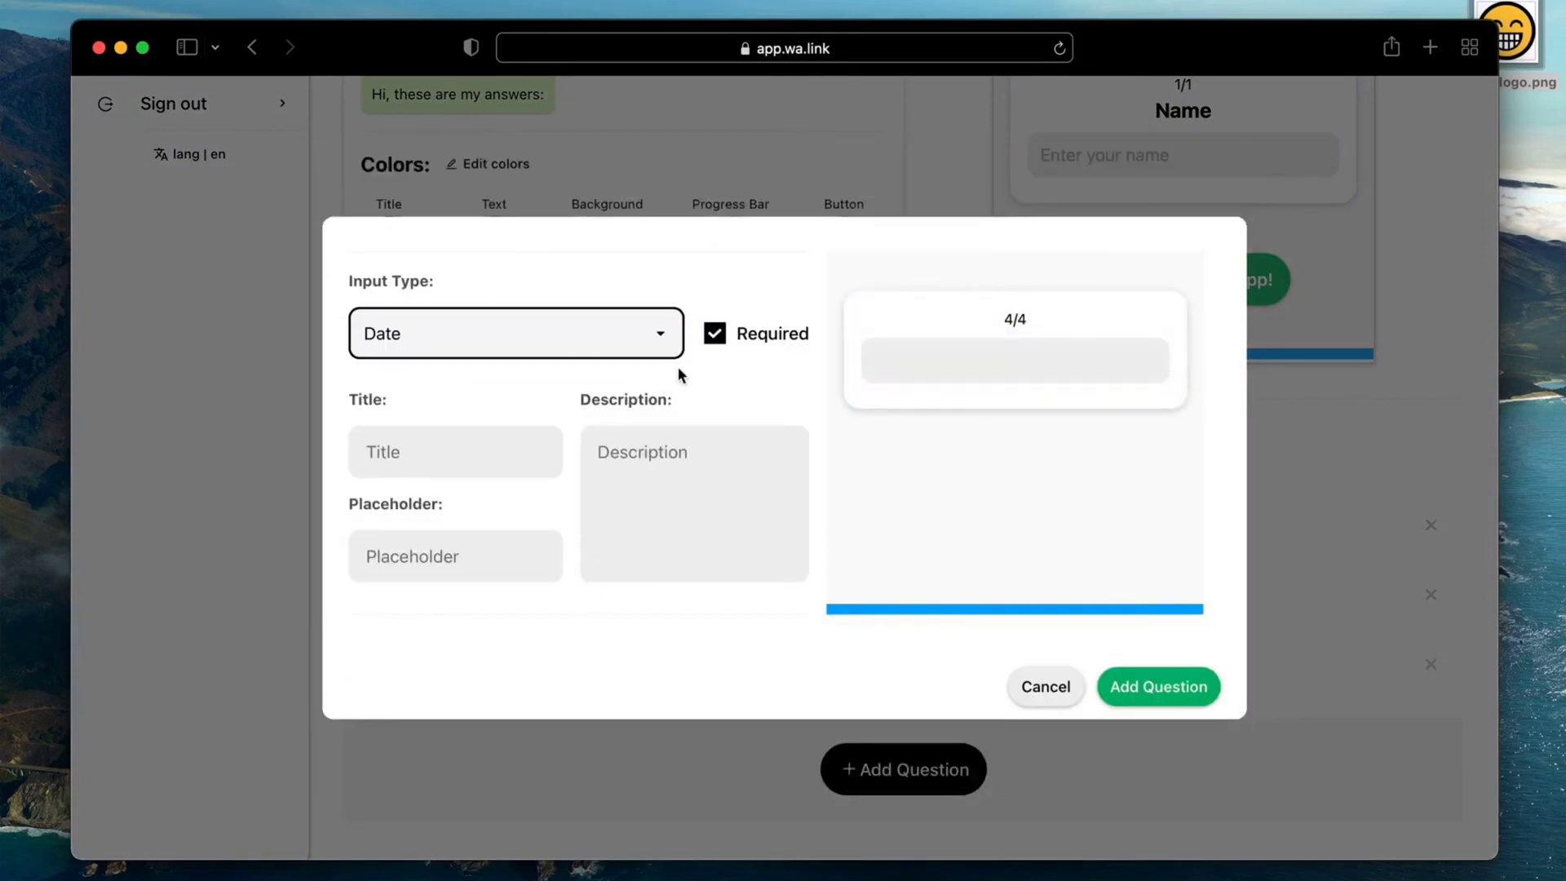
click(719, 346)
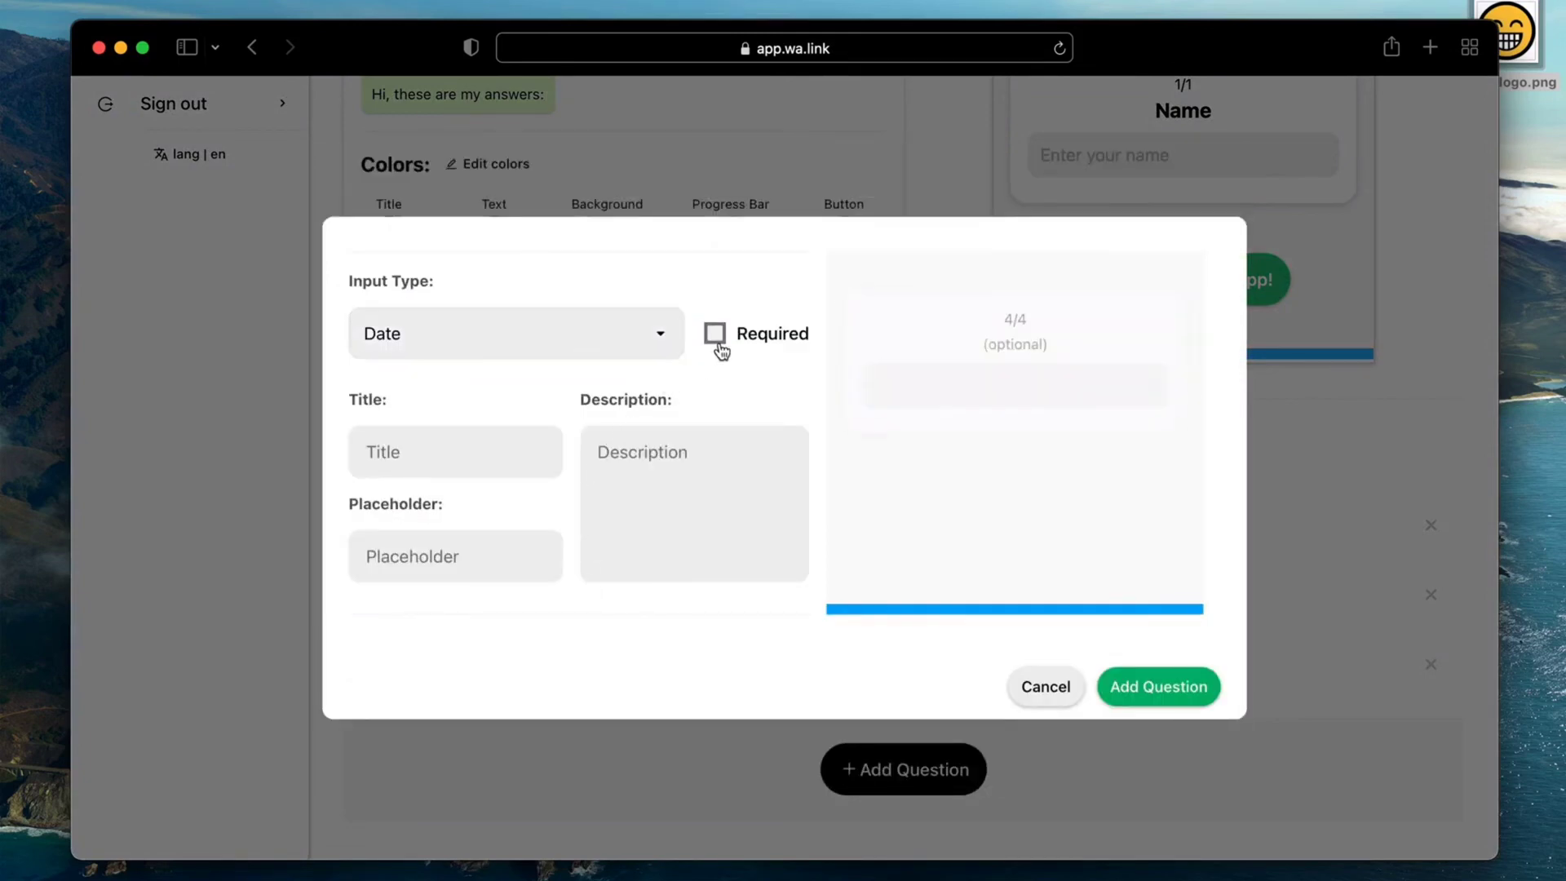
click(517, 456)
text(Date)
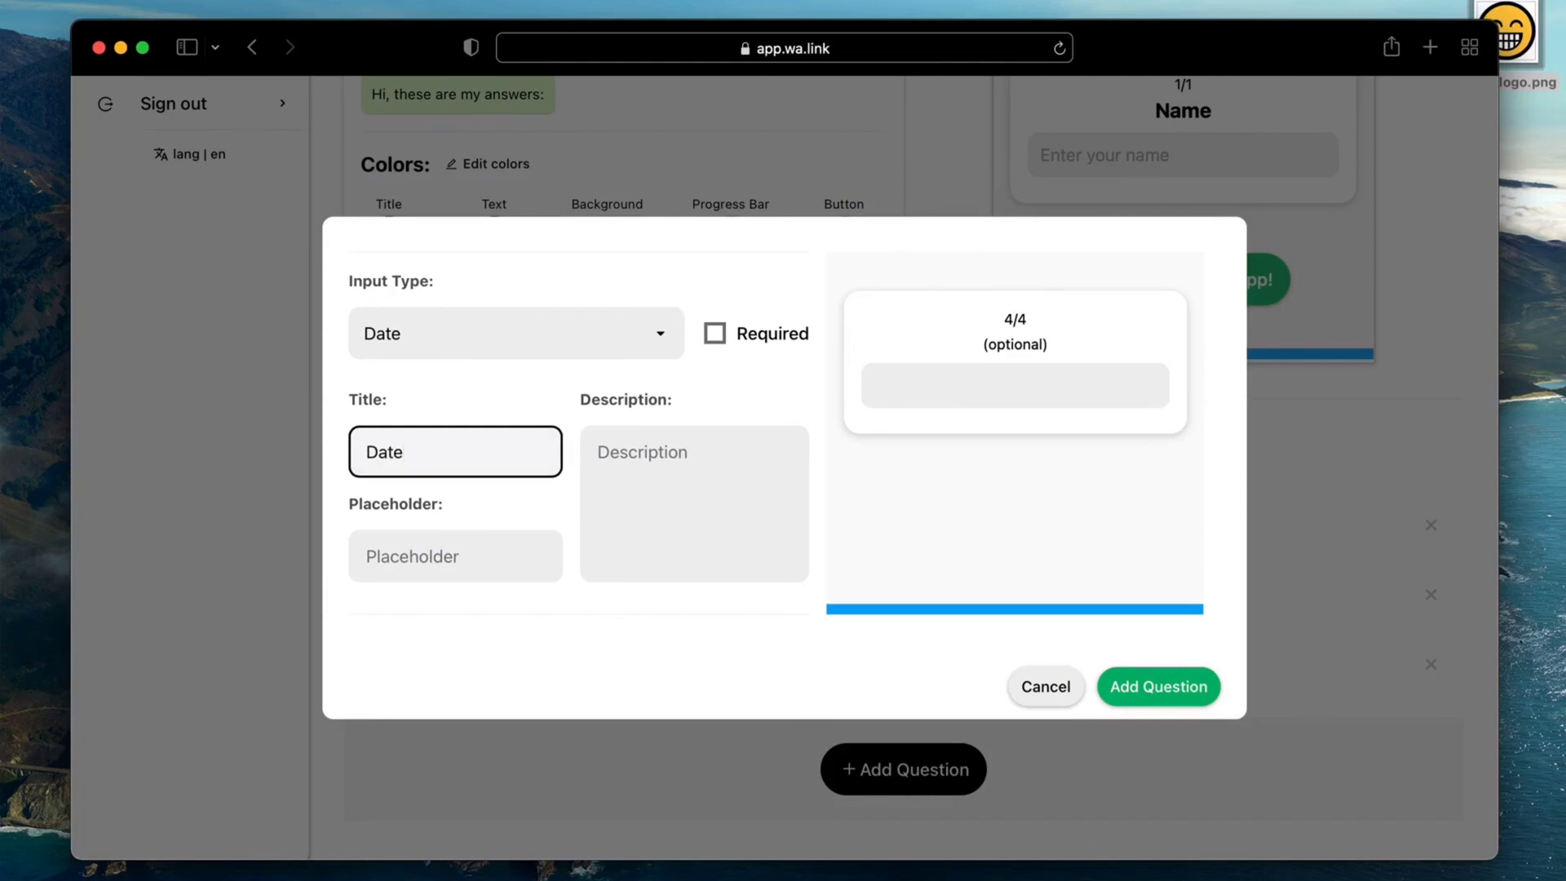
click(686, 448)
text(When would you like to visit?)
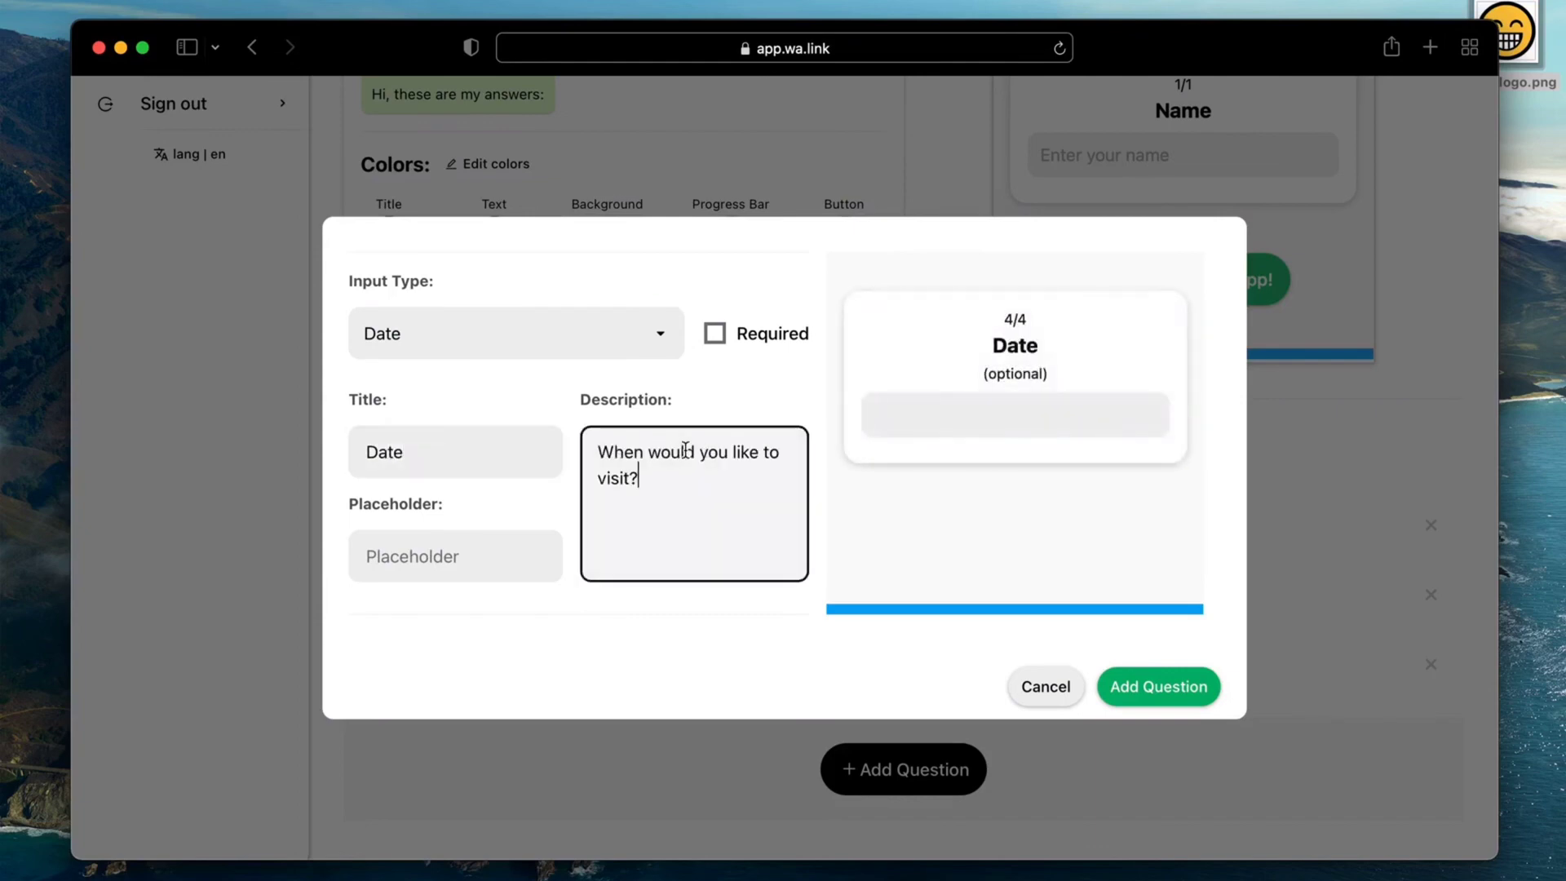
click(1183, 685)
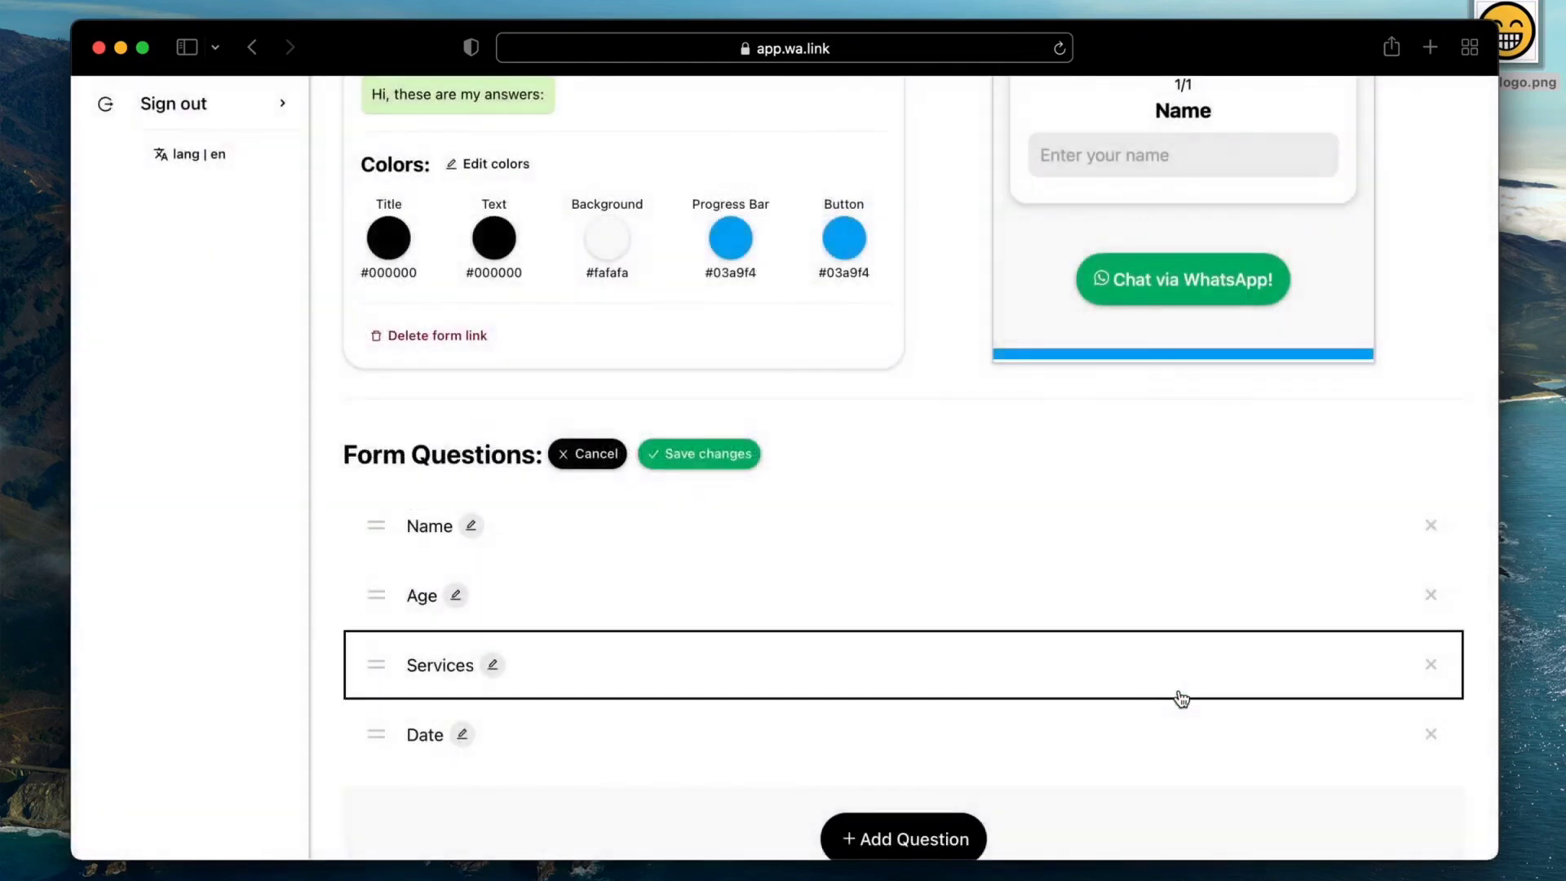
click(750, 472)
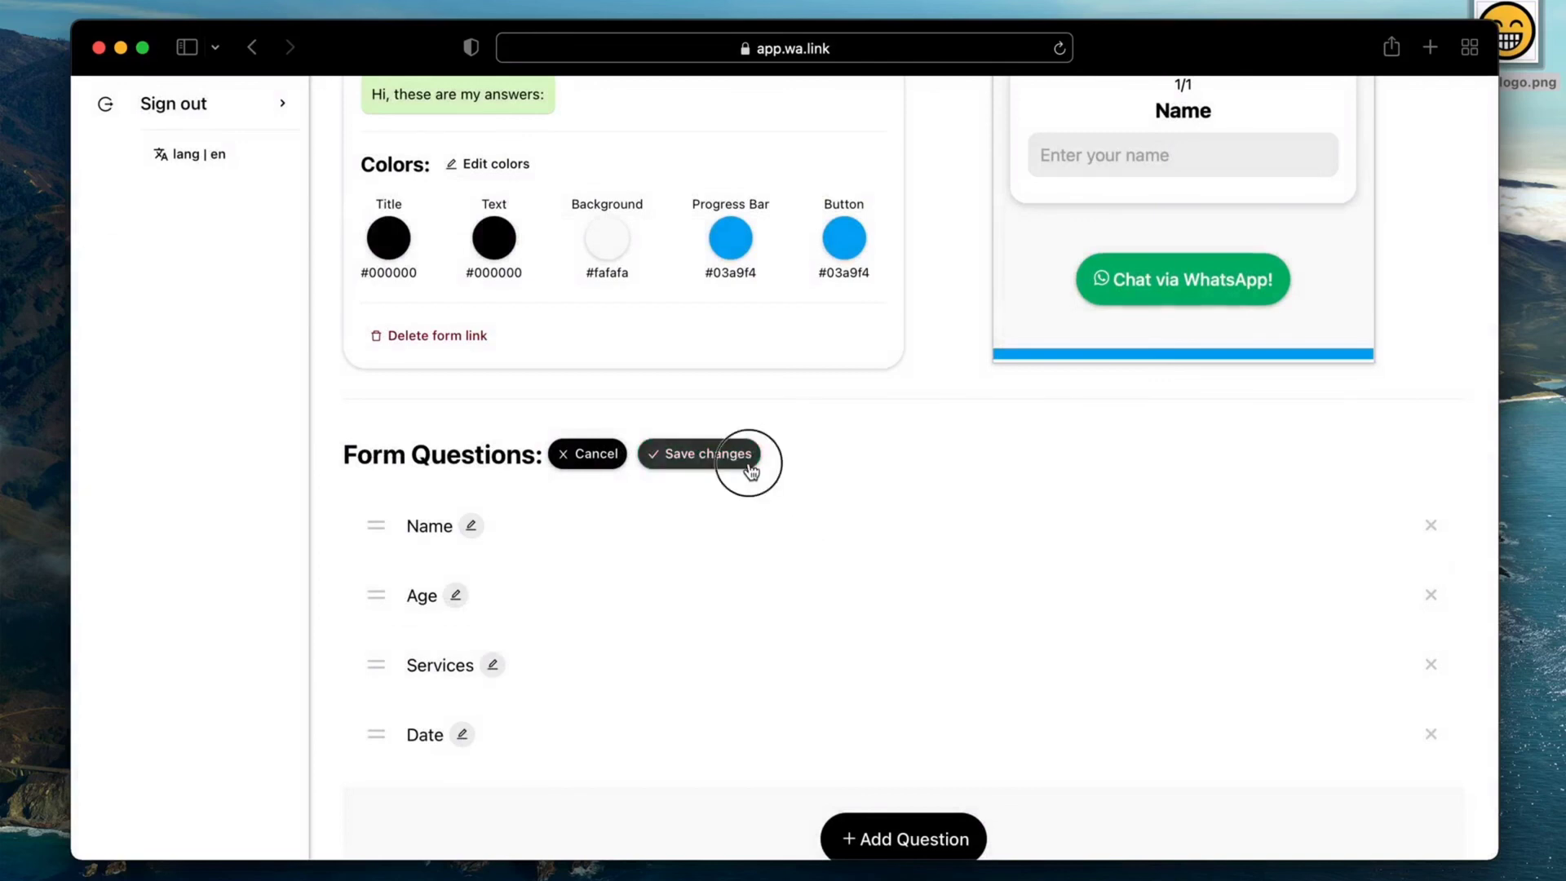
Step: Copy the form.wa.link/mybrandsform link and its iframe embed code, then close the embed dialog
scroll(749, 473, up, 5)
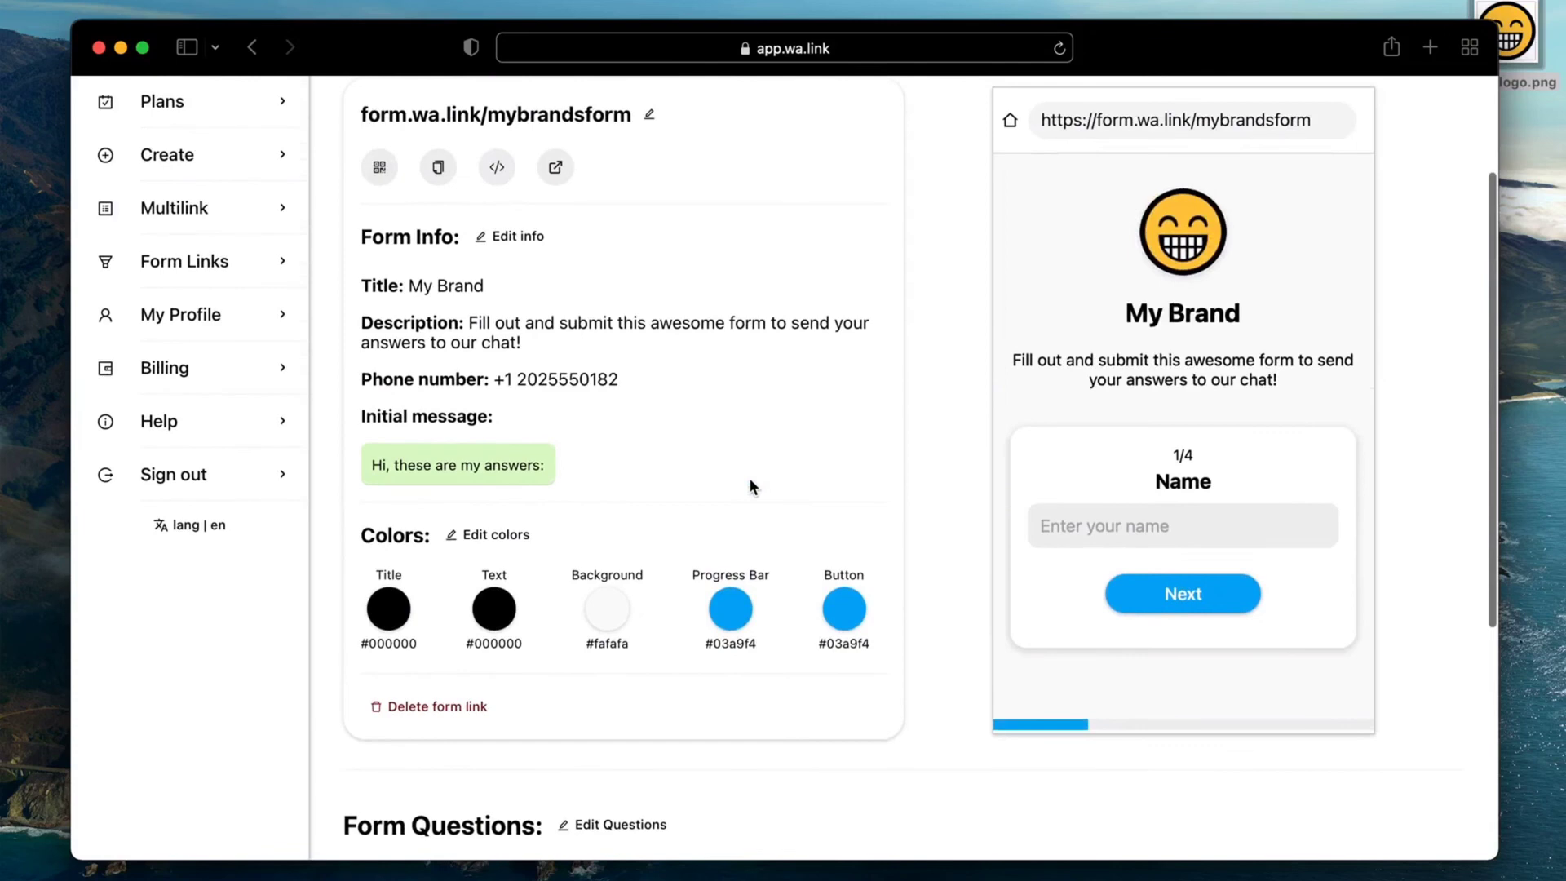
click(439, 169)
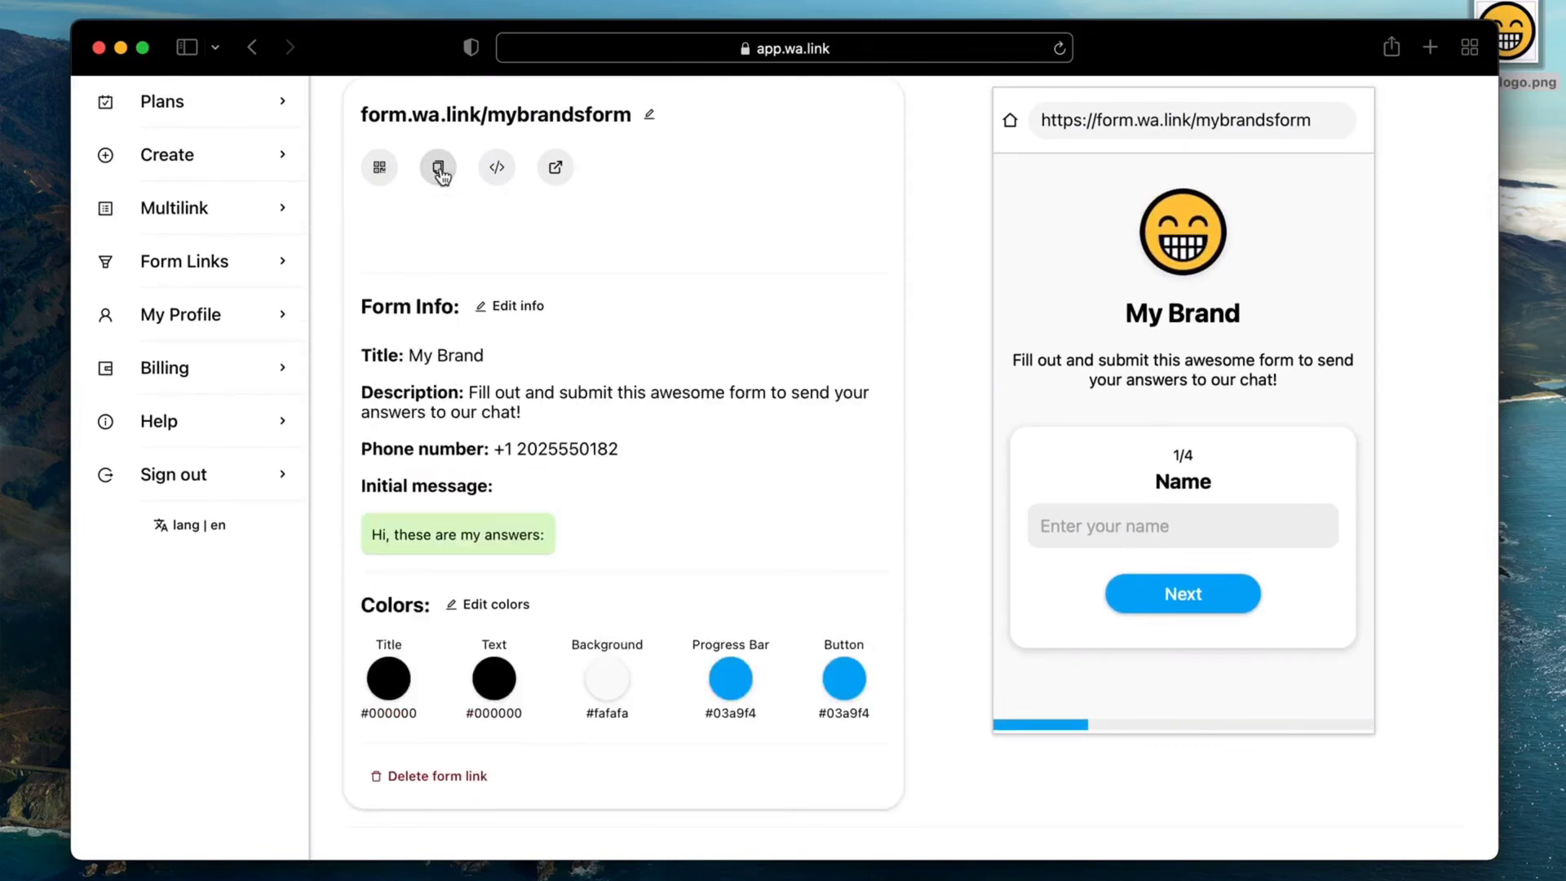
click(500, 175)
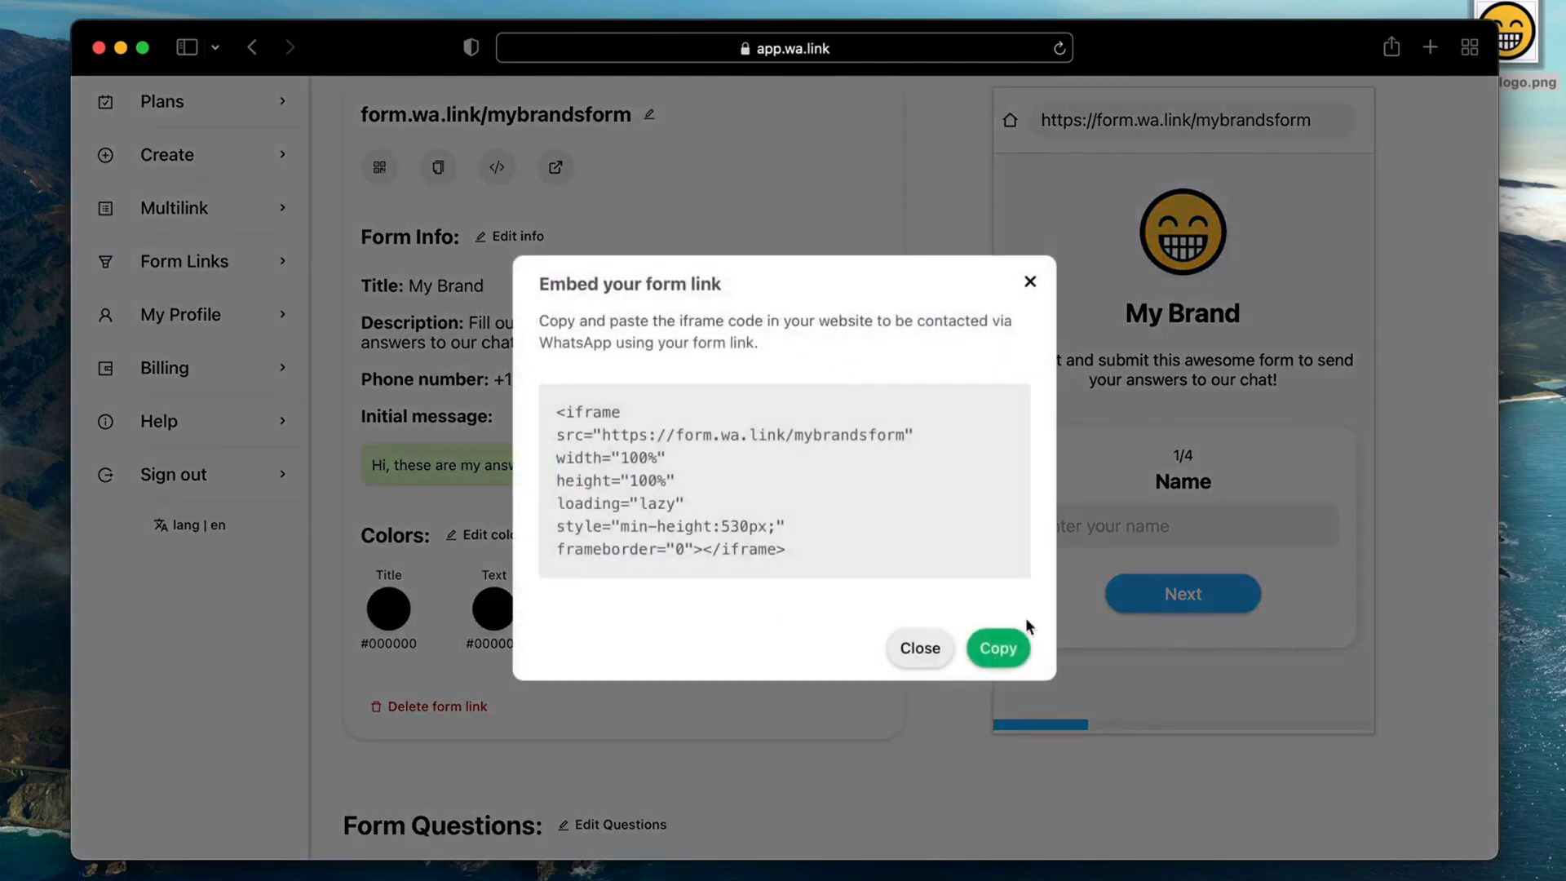
click(1014, 658)
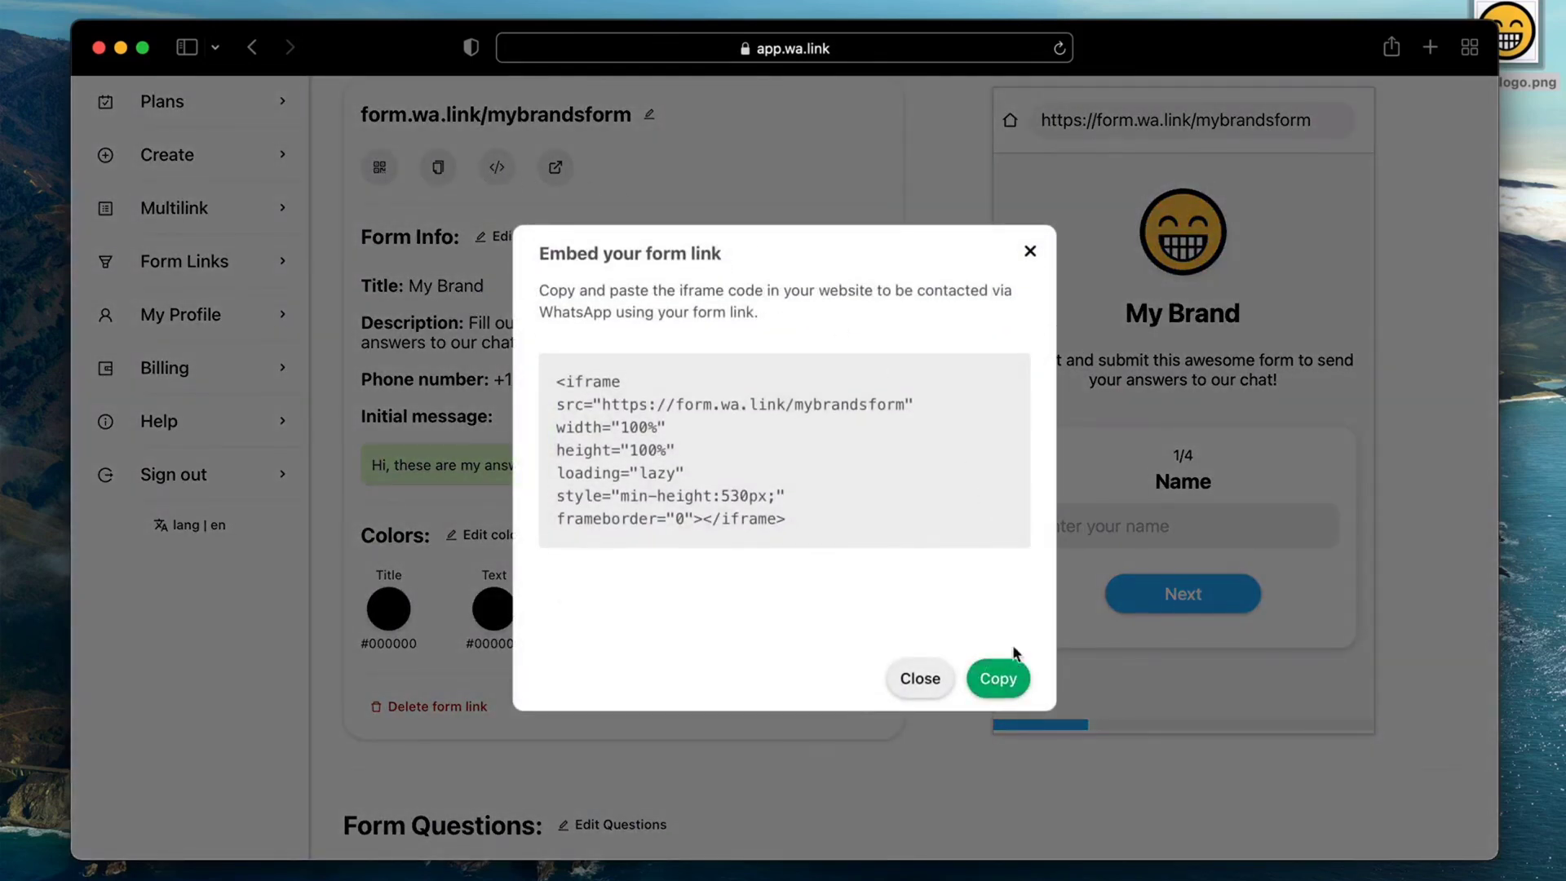
click(1030, 283)
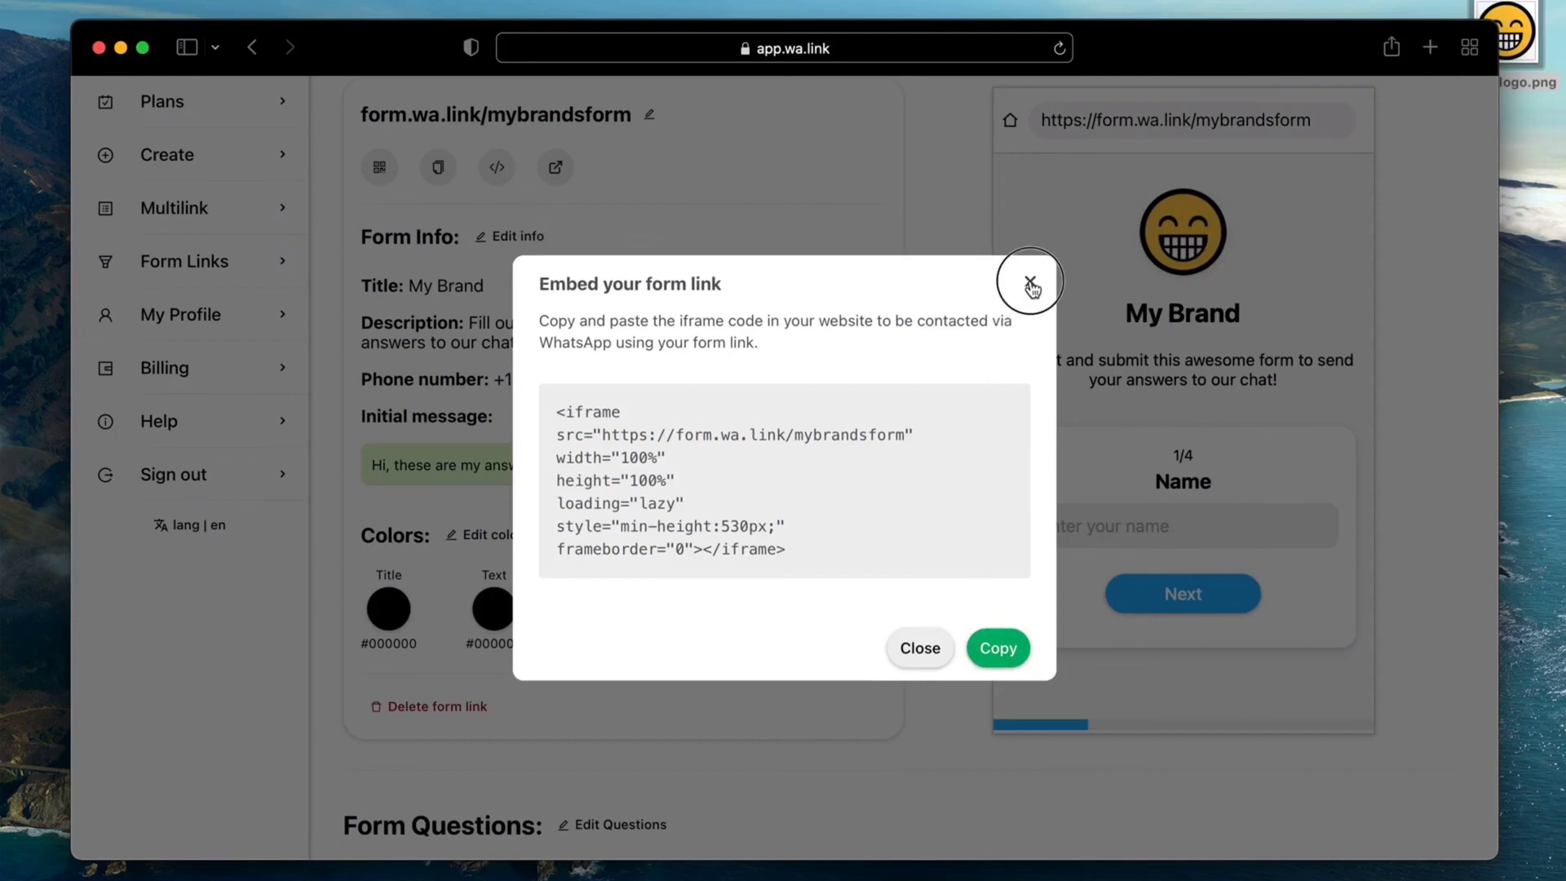